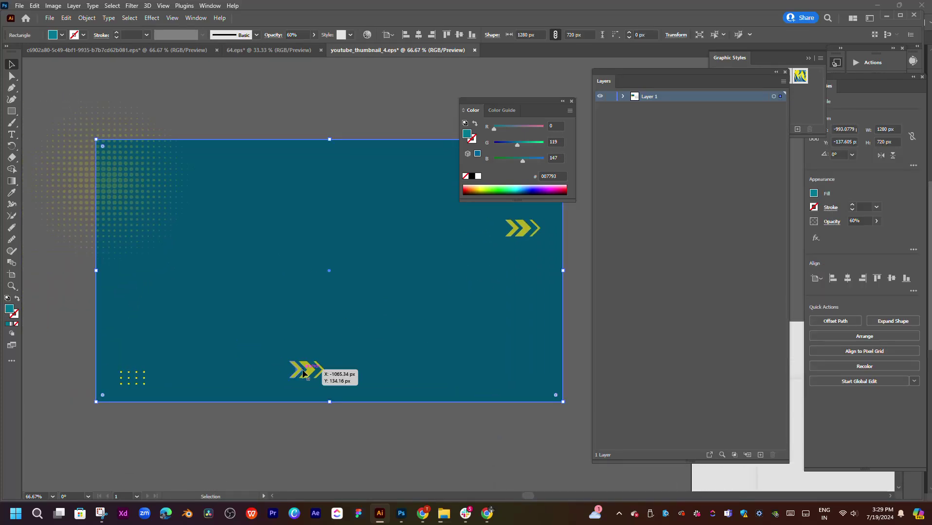
- Copy the yellow chevron arrow group in Illustrator and bring up the Photoshop document
{"action": "left_click", "coordinate": [307, 371]}
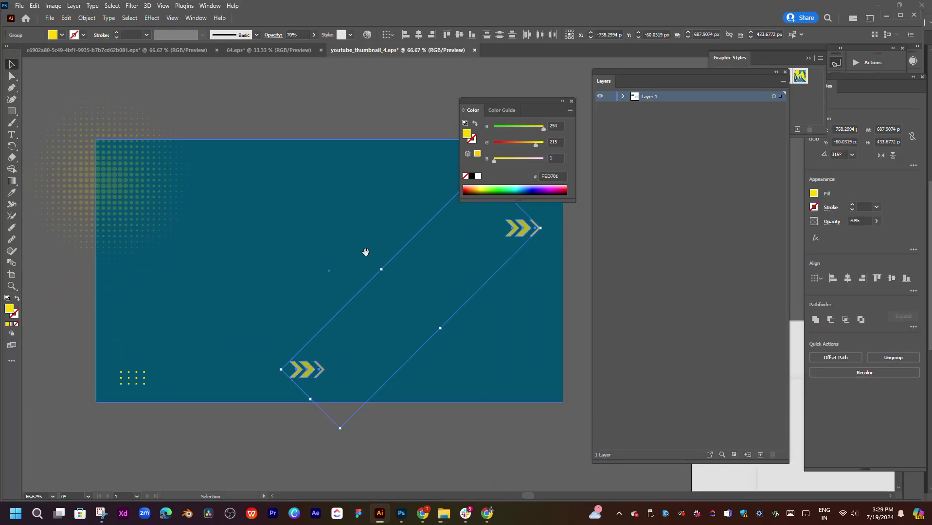
{"action": "left_click_drag", "start_coordinate": [366, 252], "coordinate": [391, 266]}
{"action": "left_click", "coordinate": [271, 377]}
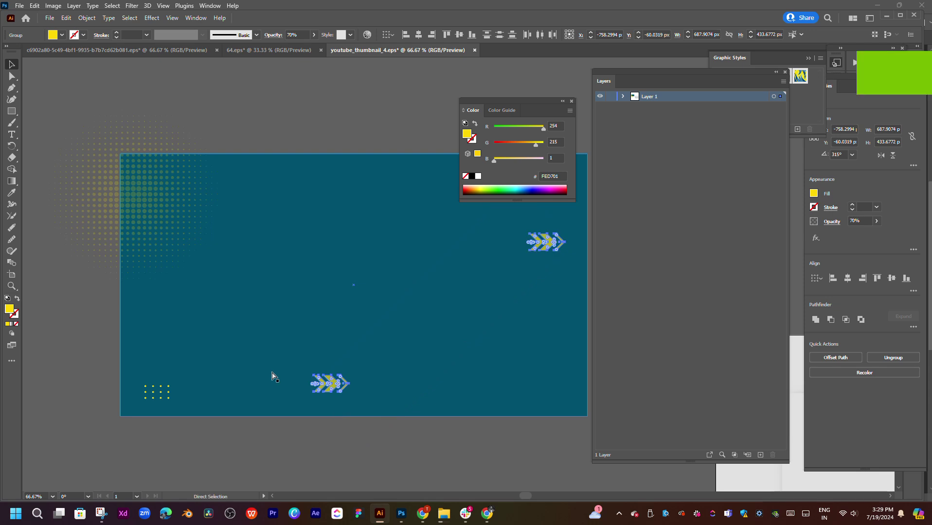
{"action": "left_click", "coordinate": [325, 384]}
{"action": "left_click", "coordinate": [401, 513]}
- Paste the chevron arrows as a smart object and shift them right along the bottom edge
{"action": "key", "text": "ctrl+v"}
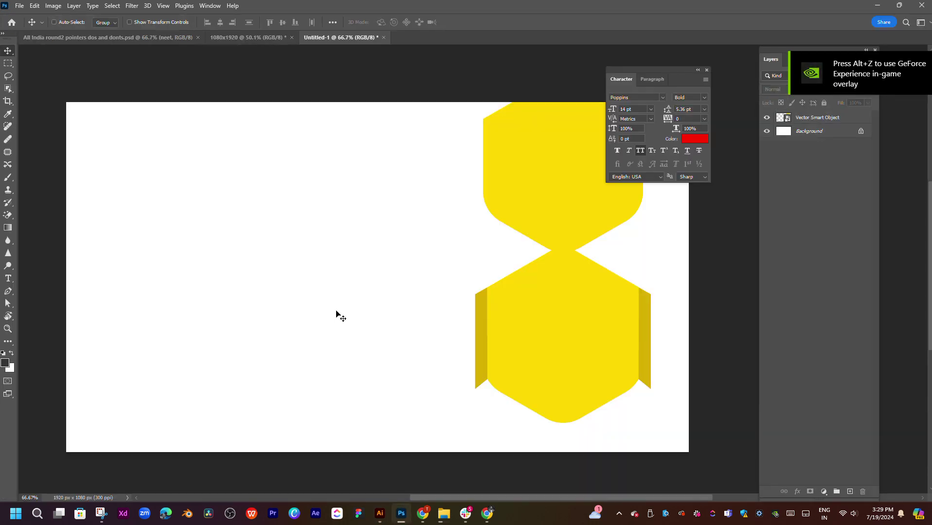
{"action": "left_click", "coordinate": [506, 136]}
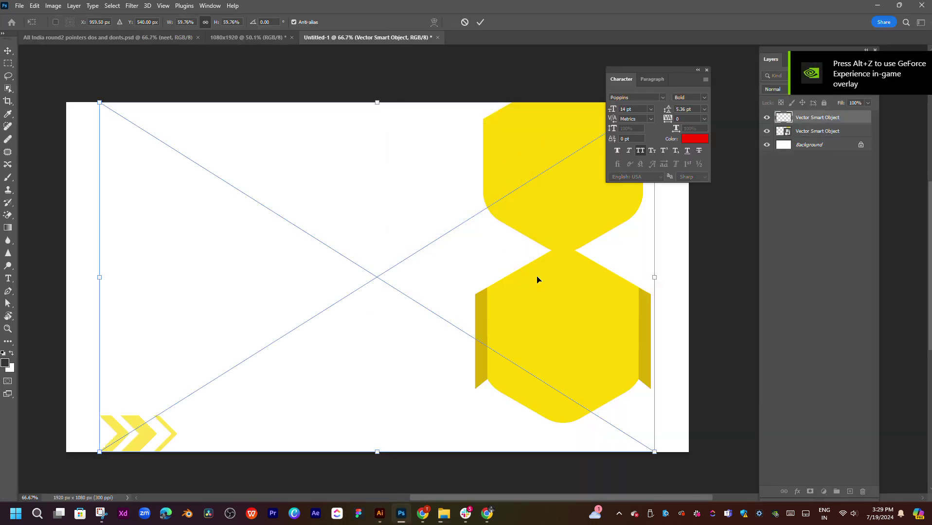
{"action": "left_click_drag", "start_coordinate": [413, 260], "coordinate": [451, 253]}
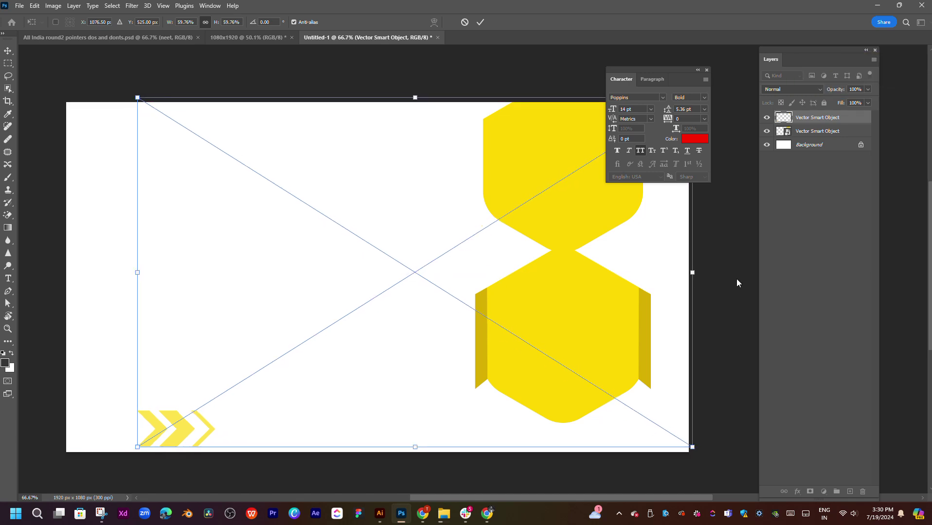
{"action": "key", "text": "Return"}
- Copy the yellow dot grid from Illustrator and place it as a smart object on the left side
{"action": "left_click", "coordinate": [380, 514]}
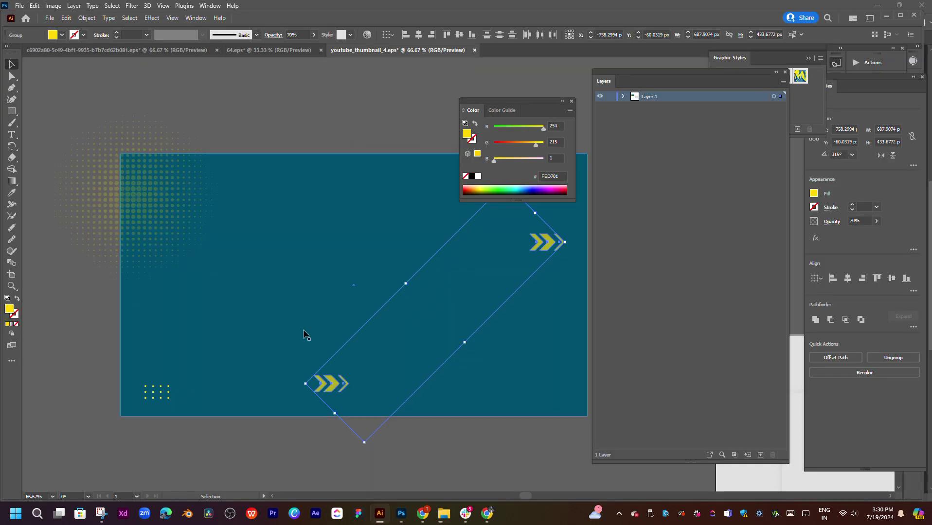
{"action": "left_click", "coordinate": [155, 392]}
{"action": "key", "text": "ctrl+c"}
{"action": "left_click", "coordinate": [401, 514]}
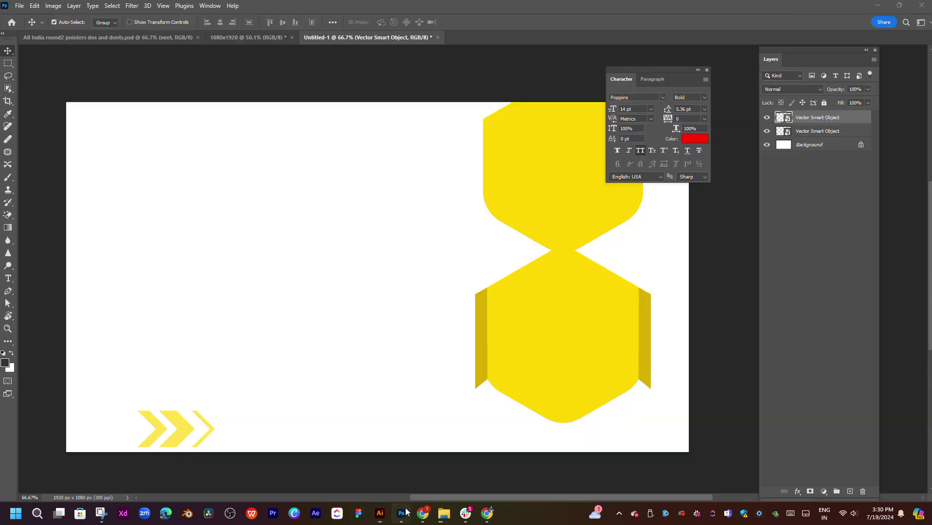
{"action": "key", "text": "ctrl+v"}
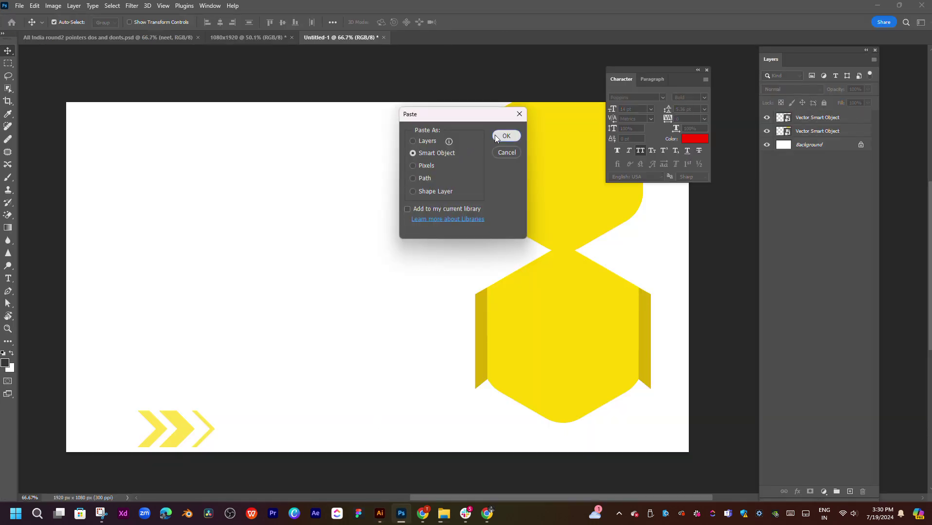
{"action": "left_click", "coordinate": [494, 135]}
{"action": "left_click_drag", "start_coordinate": [380, 277], "coordinate": [142, 289]}
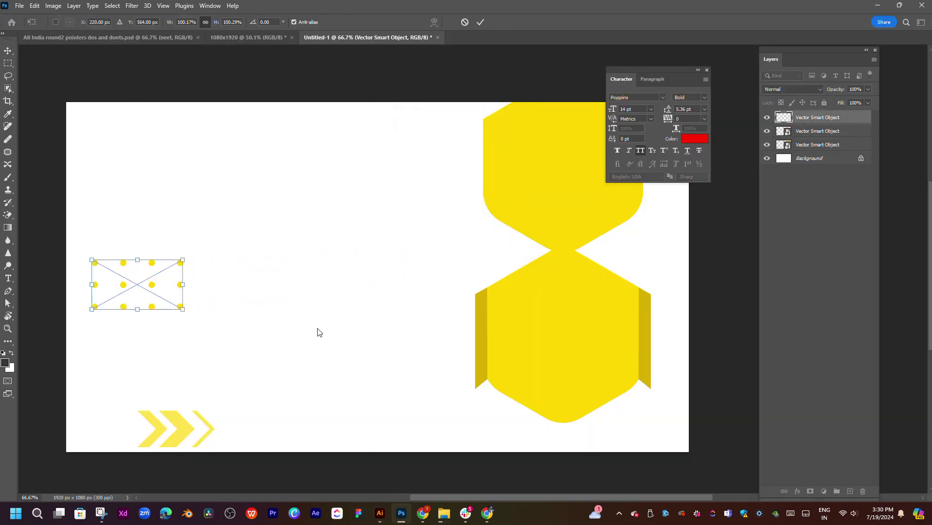
{"action": "key", "text": "Return"}
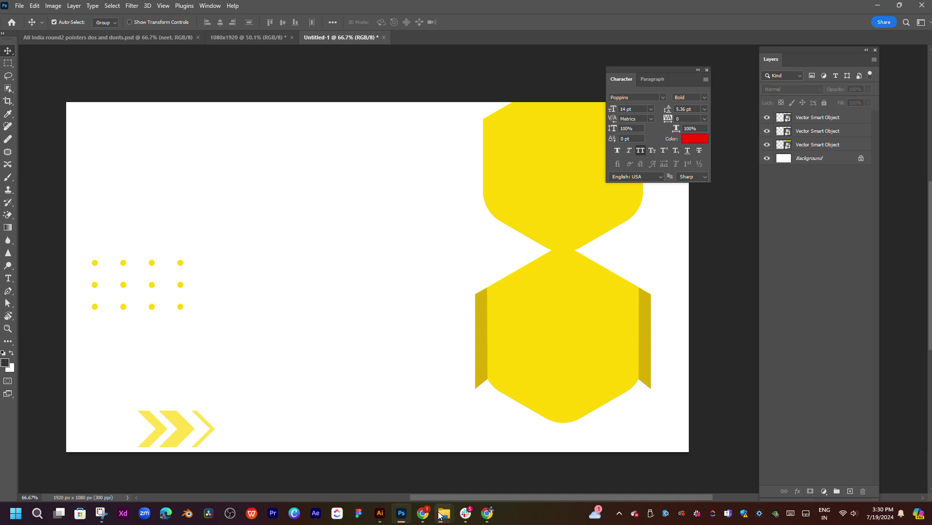
- Copy the halftone dot pattern from Illustrator and place it as a smart object top-left
{"action": "left_click", "coordinate": [380, 514]}
{"action": "mouse_move", "coordinate": [478, 340]}
{"action": "left_mouse_down"}
{"action": "mouse_move", "coordinate": [457, 432]}
{"action": "mouse_move", "coordinate": [302, 285]}
{"action": "left_mouse_up"}
{"action": "left_click", "coordinate": [128, 181]}
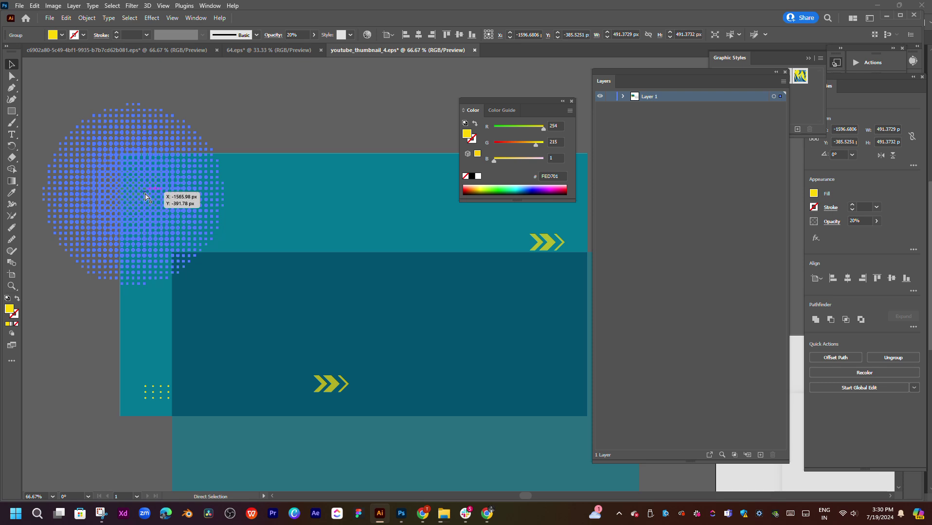
{"action": "left_click", "coordinate": [401, 513]}
{"action": "key", "text": "ctrl+v"}
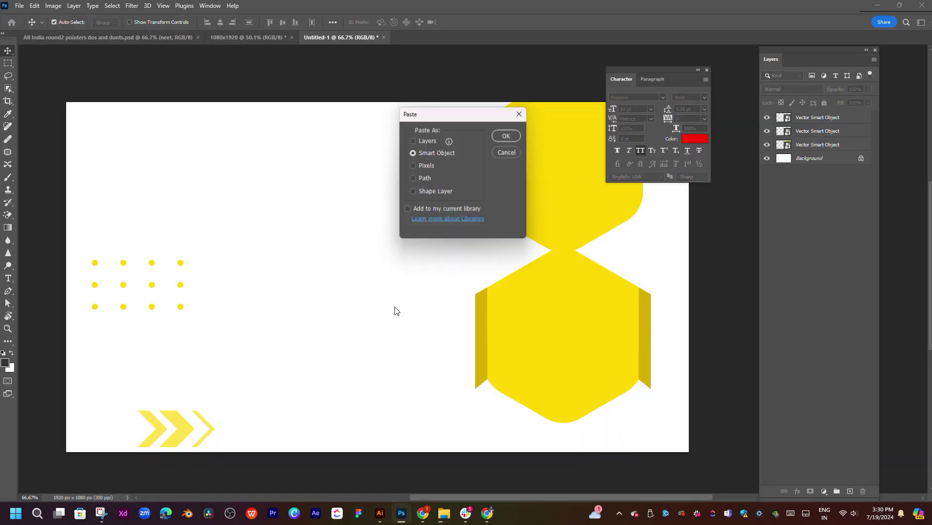
{"action": "left_click", "coordinate": [505, 136]}
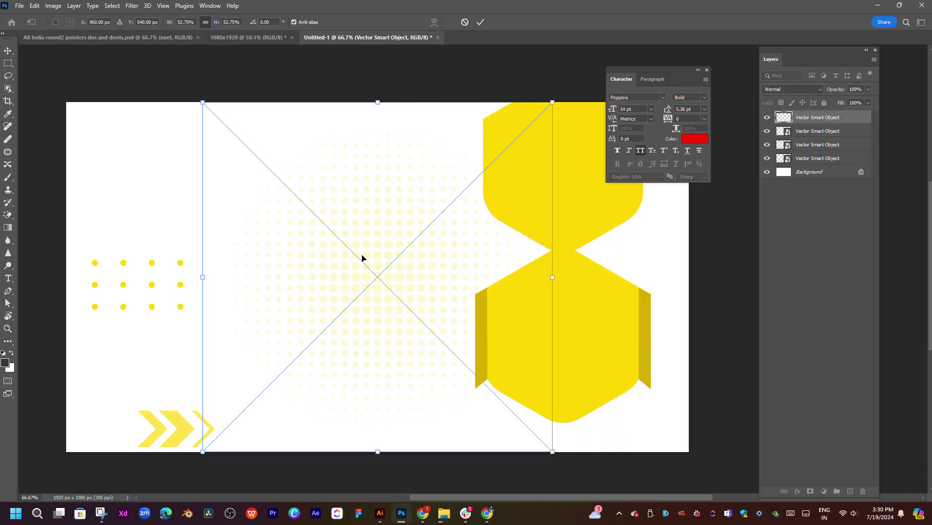
{"action": "left_click_drag", "start_coordinate": [362, 257], "coordinate": [137, 183]}
{"action": "key", "text": "Return"}
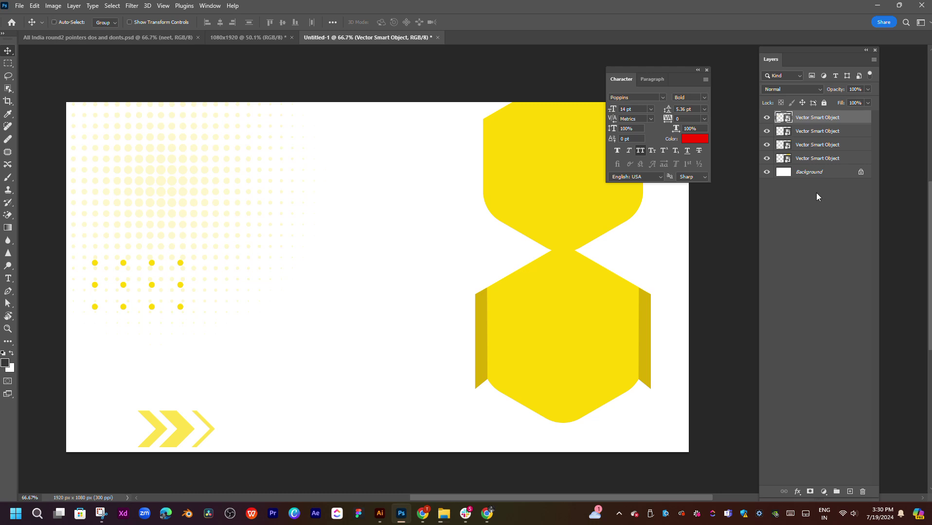
- Add a new Layer 1 just above Background and fill it dark grey
{"action": "key", "text": "ctrl+shift+n"}
{"action": "key", "text": "Return"}
{"action": "left_click_drag", "start_coordinate": [806, 118], "coordinate": [783, 180]}
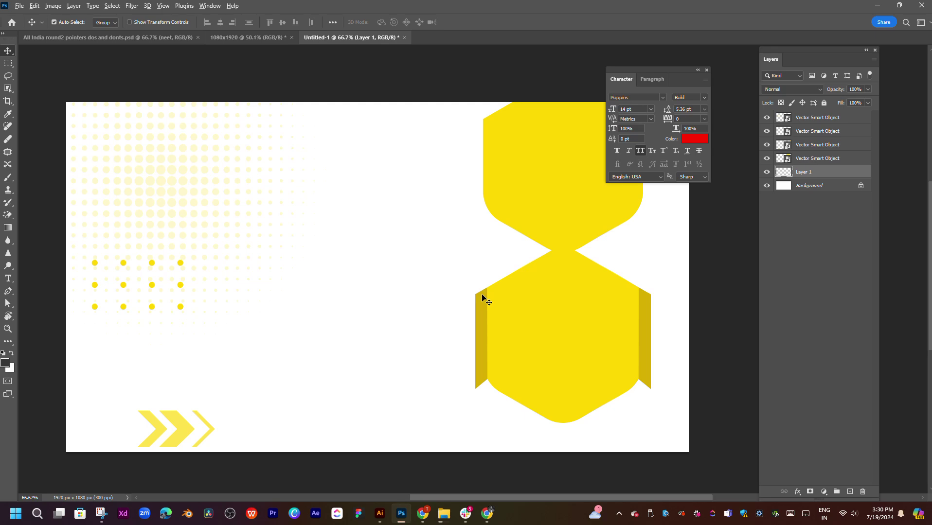
{"action": "key", "text": "alt+BackSpace"}
- Duplicate the NEET thumbnail's Background gradient layer into Untitled-1 and view it there
{"action": "left_click", "coordinate": [161, 36]}
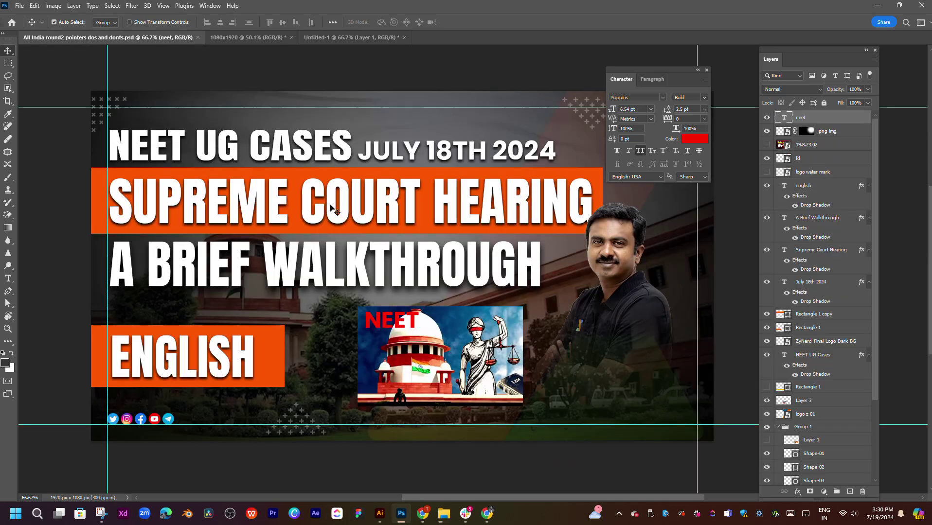
{"action": "scroll", "coordinate": [827, 353], "scroll_direction": "down", "scroll_amount": 3}
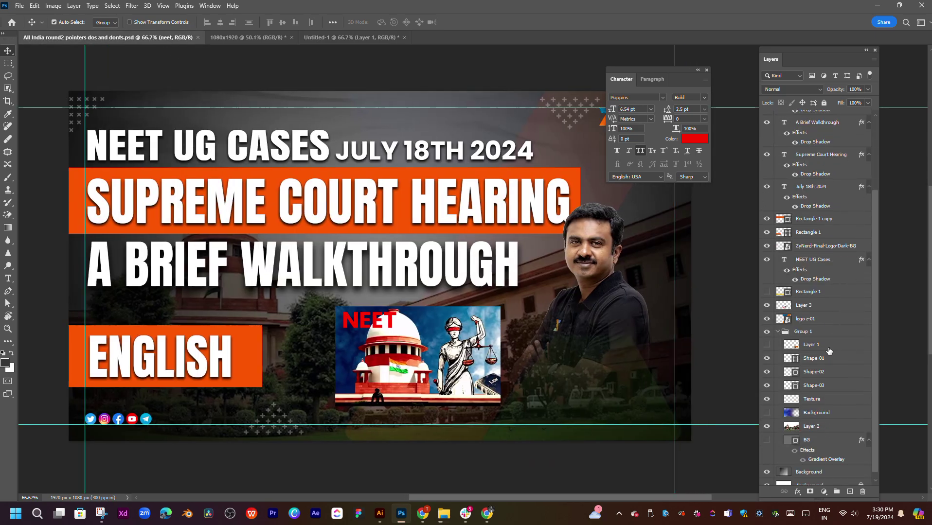
{"action": "scroll", "coordinate": [830, 357], "scroll_direction": "down", "scroll_amount": 2}
{"action": "left_click", "coordinate": [775, 468]}
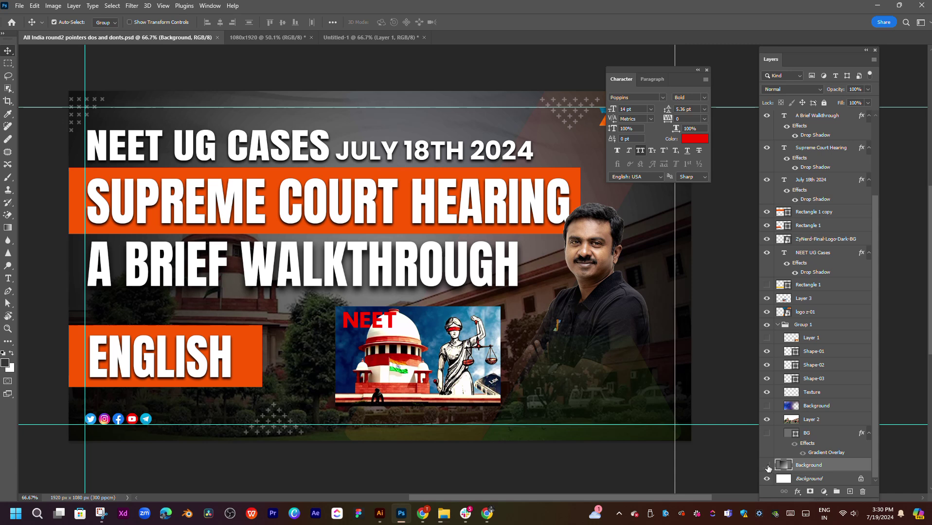
{"action": "left_click", "coordinate": [767, 466]}
{"action": "right_click", "coordinate": [818, 467]}
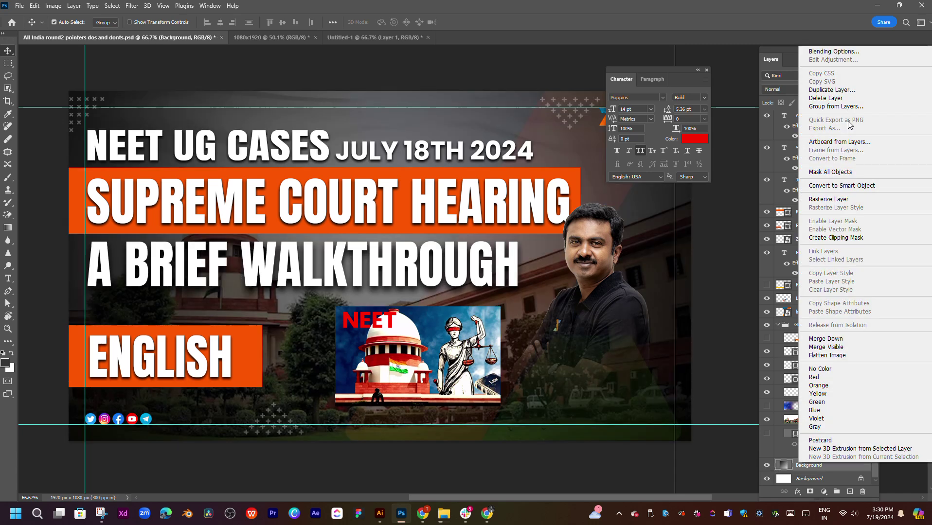
{"action": "left_click", "coordinate": [835, 89]}
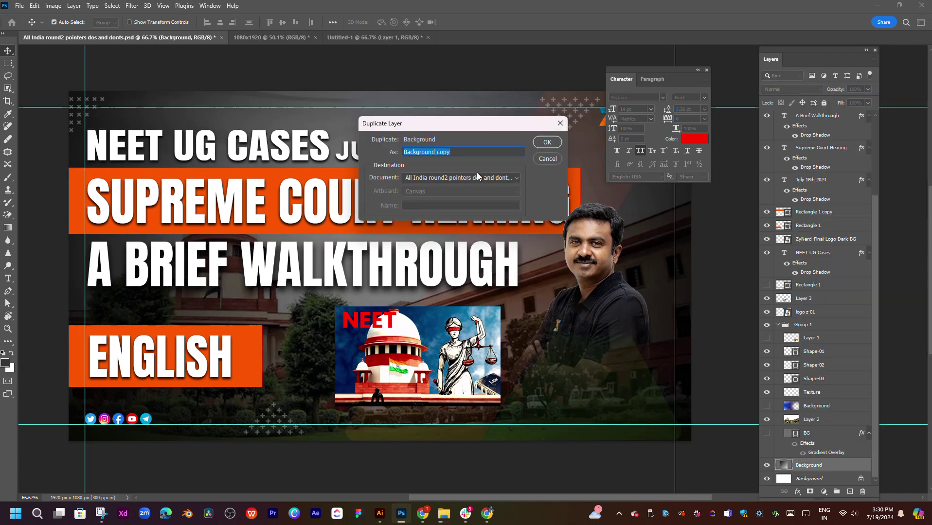
{"action": "left_click", "coordinate": [477, 176]}
{"action": "left_click", "coordinate": [424, 204]}
{"action": "left_click", "coordinate": [547, 142]}
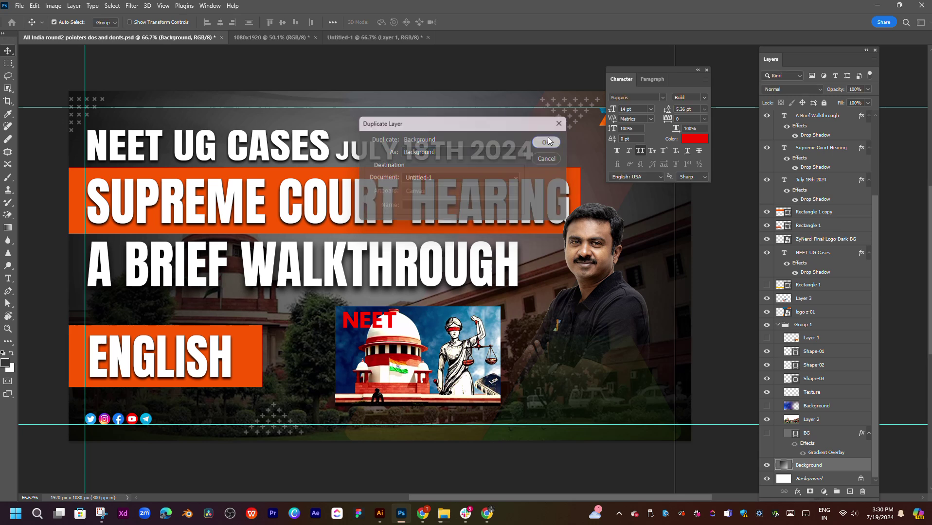
{"action": "left_click", "coordinate": [375, 38]}
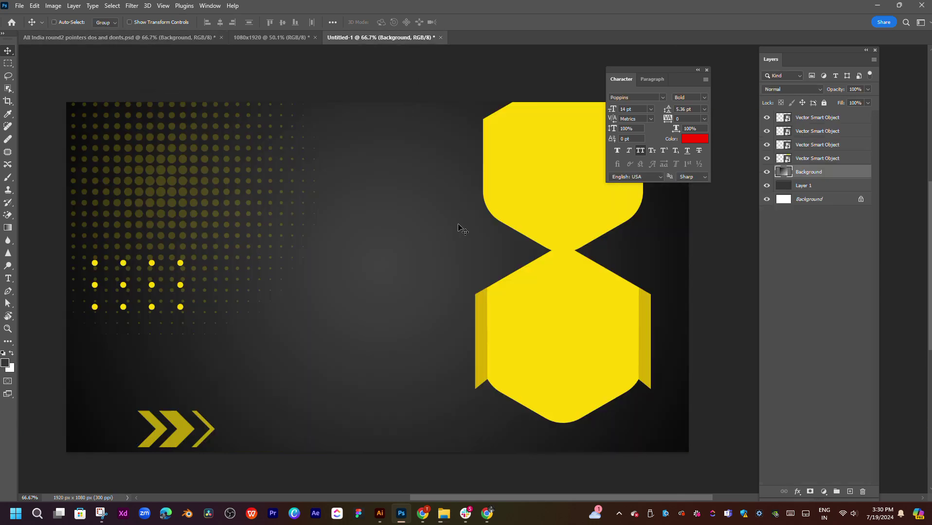
- Move the halftone dots down to the bottom centre of the canvas
{"action": "key", "text": "ctrl+minus"}
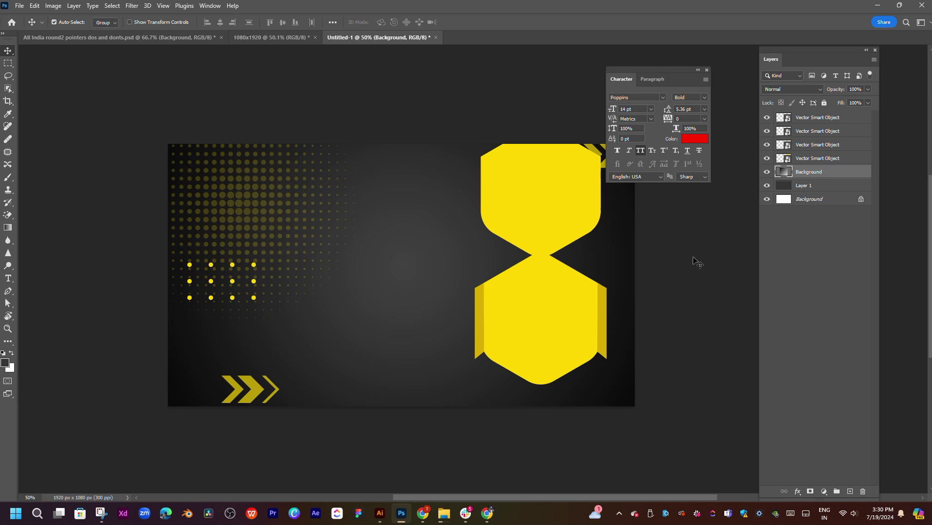
{"action": "scroll", "coordinate": [403, 271], "scroll_direction": "up", "scroll_amount": 1}
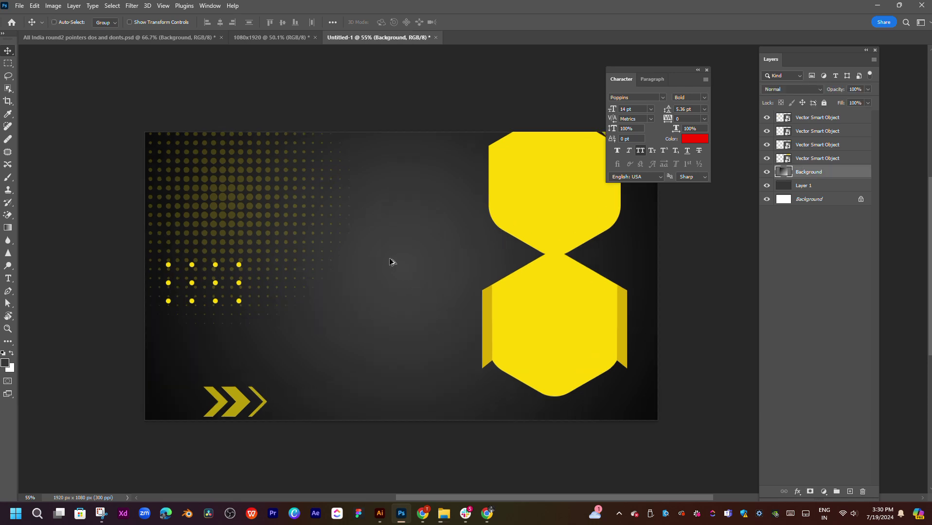
{"action": "mouse_move", "coordinate": [247, 211]}
{"action": "left_mouse_down"}
{"action": "mouse_move", "coordinate": [192, 180]}
{"action": "mouse_move", "coordinate": [369, 373]}
{"action": "mouse_move", "coordinate": [404, 395]}
{"action": "left_mouse_up"}
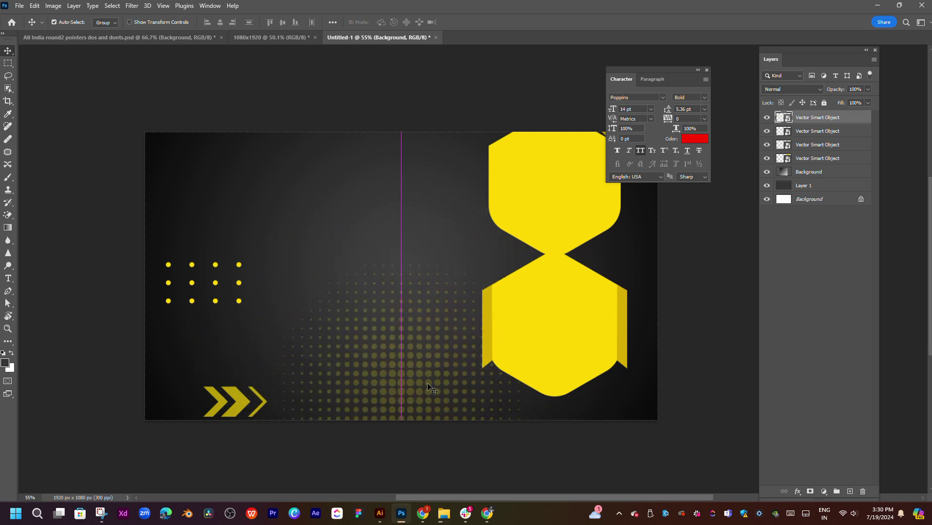
{"action": "left_click_drag", "start_coordinate": [517, 344], "coordinate": [476, 345]}
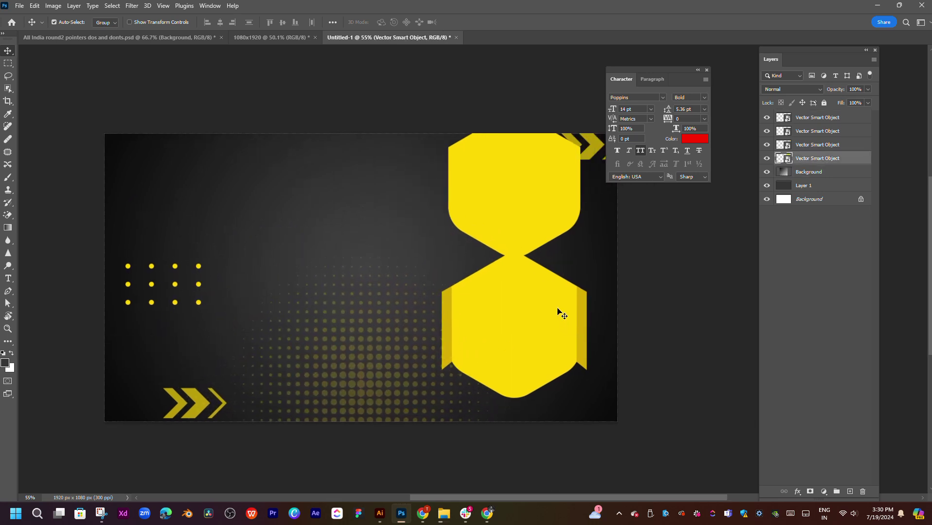
- Add an empty Layer 2 and return to the NEET thumbnail document
{"action": "key", "text": "ctrl+shift+n"}
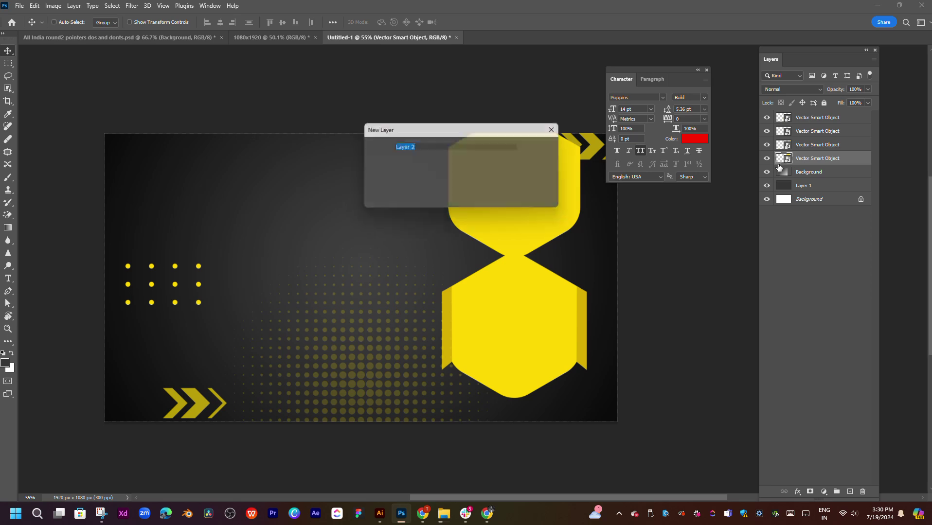
{"action": "key", "text": "Return"}
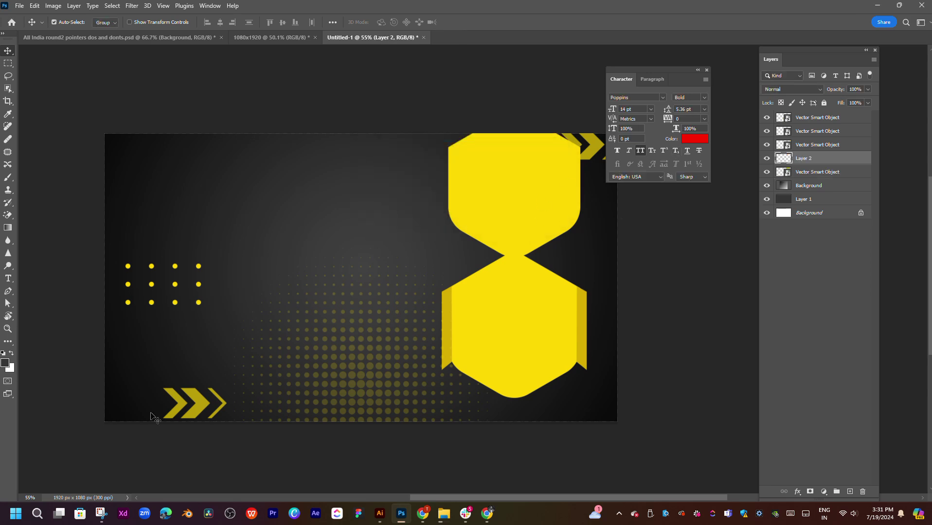
{"action": "left_click", "coordinate": [155, 37]}
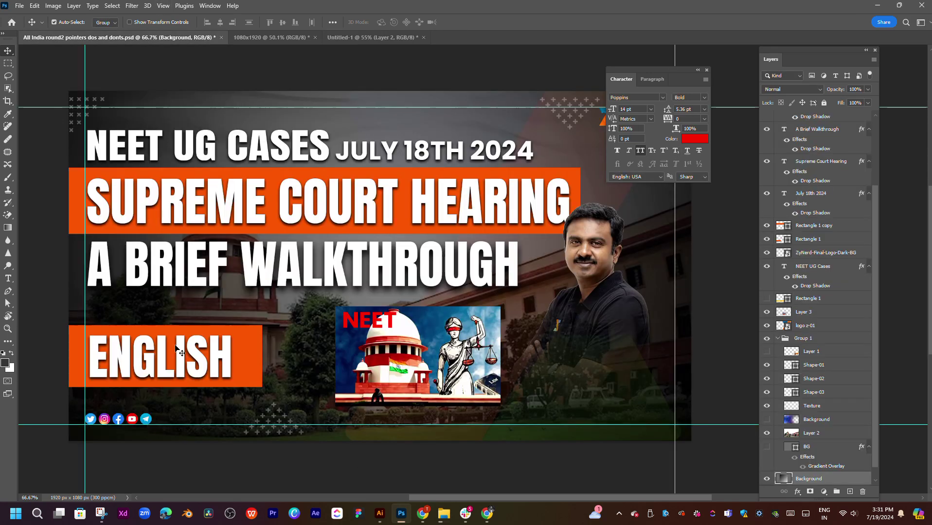
- Duplicate the orange Rectangle 1 layer into the Untitled-1 design
{"action": "left_click", "coordinate": [251, 348]}
{"action": "right_click", "coordinate": [826, 241]}
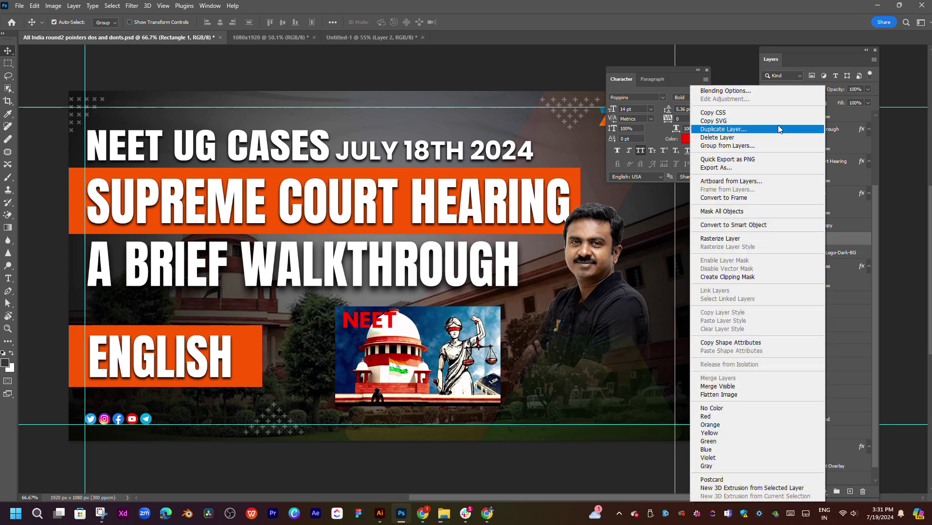
{"action": "left_click", "coordinate": [716, 126]}
{"action": "left_click", "coordinate": [460, 177]}
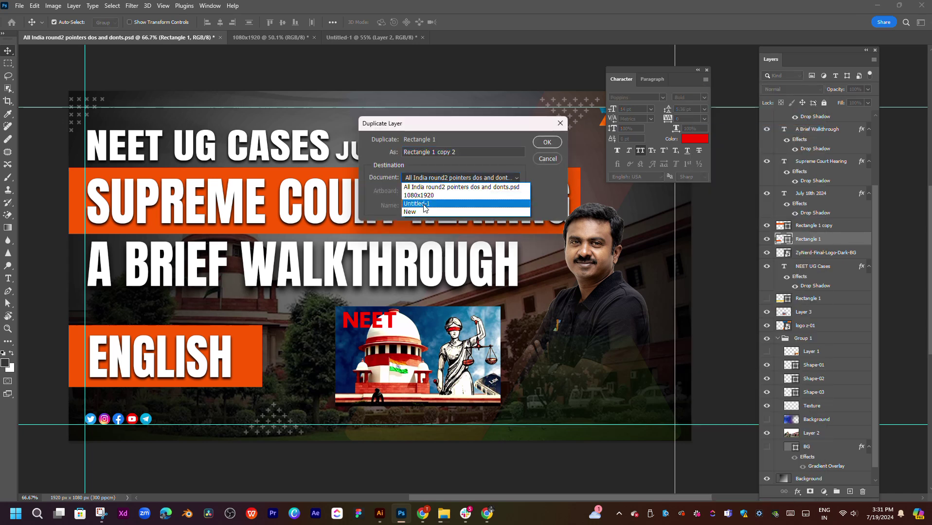
{"action": "left_click", "coordinate": [423, 205]}
{"action": "left_click", "coordinate": [544, 142]}
{"action": "left_click", "coordinate": [366, 38]}
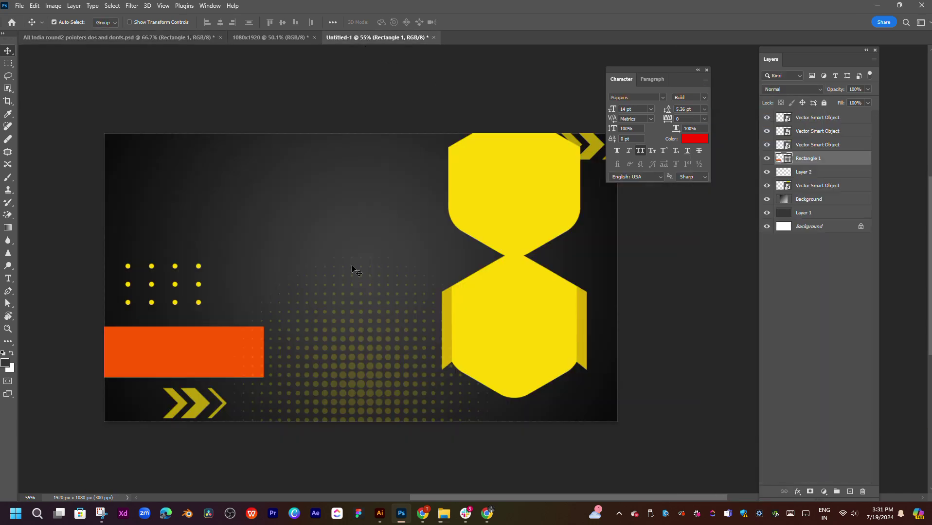
- Slide the orange bar right and sample its orange as the foreground colour
{"action": "left_click_drag", "start_coordinate": [239, 333], "coordinate": [307, 330]}
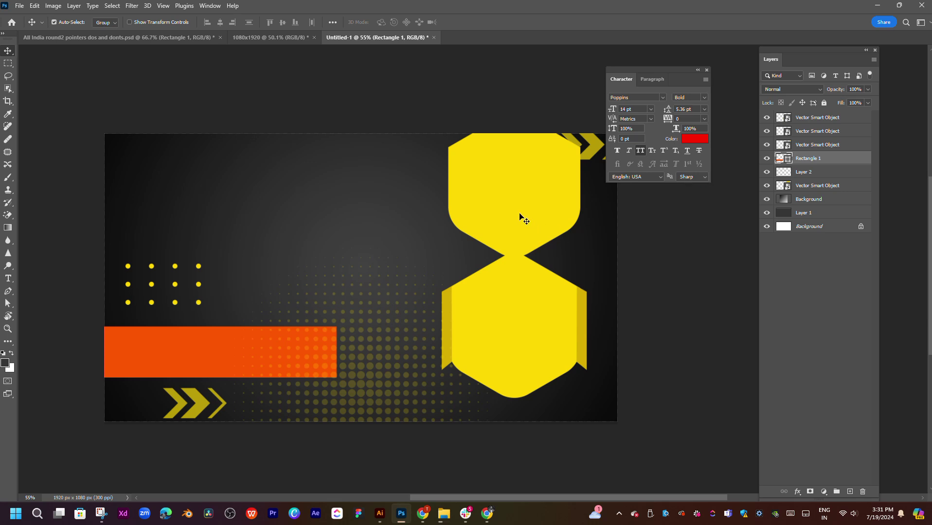
{"action": "key", "text": "i"}
{"action": "left_click", "coordinate": [199, 348]}
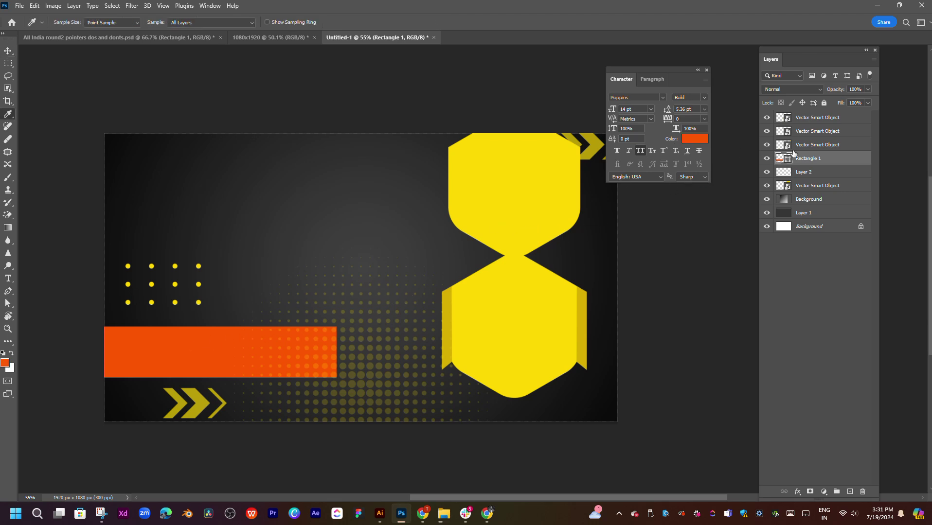
- Fill Layer 2 with the sampled orange and clip it to the hexagon shape
{"action": "left_click", "coordinate": [833, 176]}
{"action": "key", "text": "alt+BackSpace"}
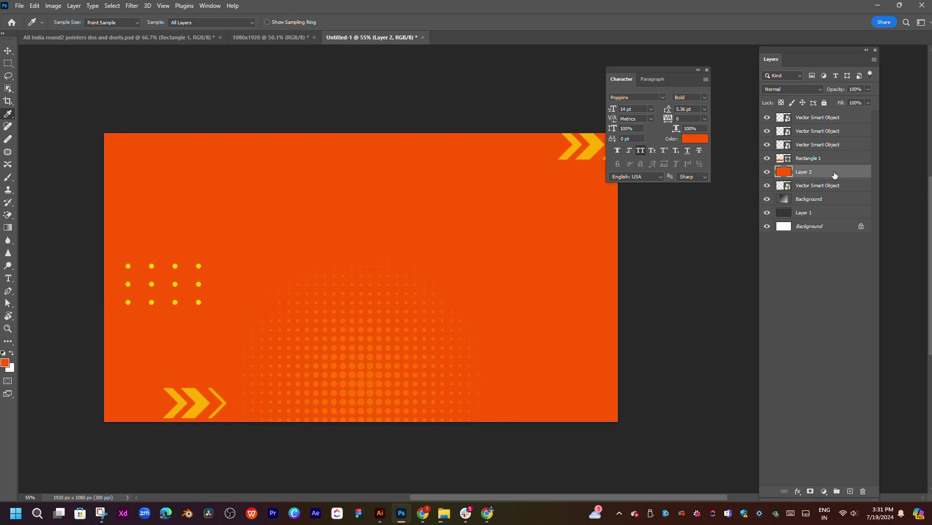
{"action": "key", "text": "ctrl+alt+g"}
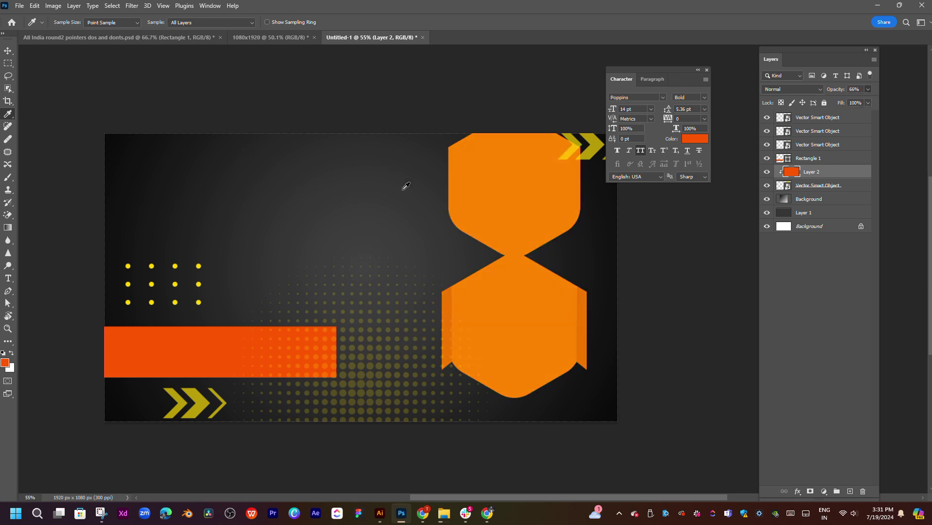
{"action": "key", "text": "v"}
{"action": "left_click_drag", "start_coordinate": [520, 292], "coordinate": [522, 321]}
{"action": "key", "text": "ctrl+z"}
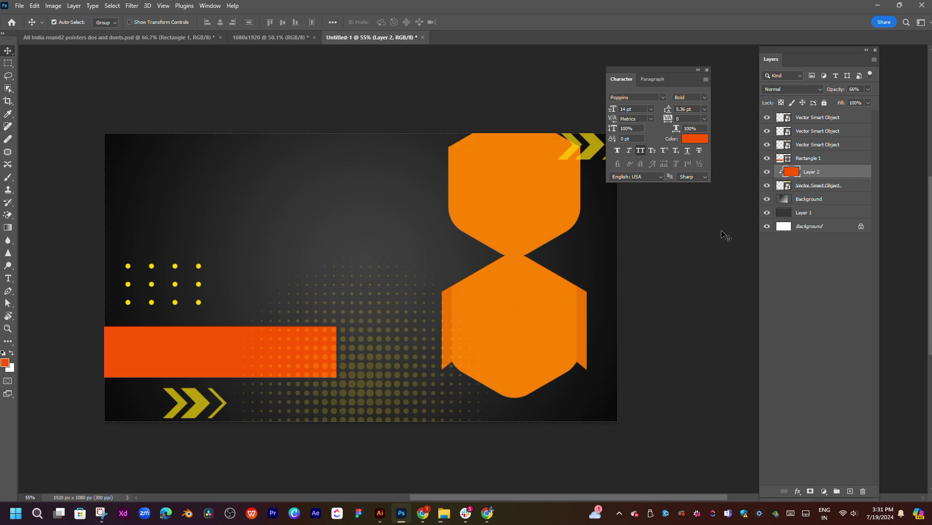
- Select the Vector Smart Object layers and move them down the layer stack
{"action": "left_click", "coordinate": [194, 401]}
{"action": "left_click", "coordinate": [820, 120]}
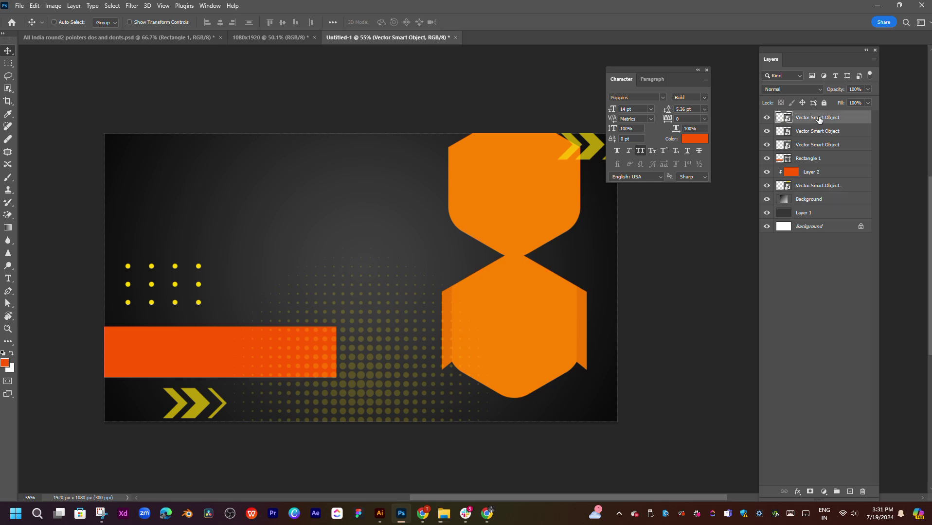
{"action": "key", "text": "ctrl+t"}
{"action": "key", "text": "Return"}
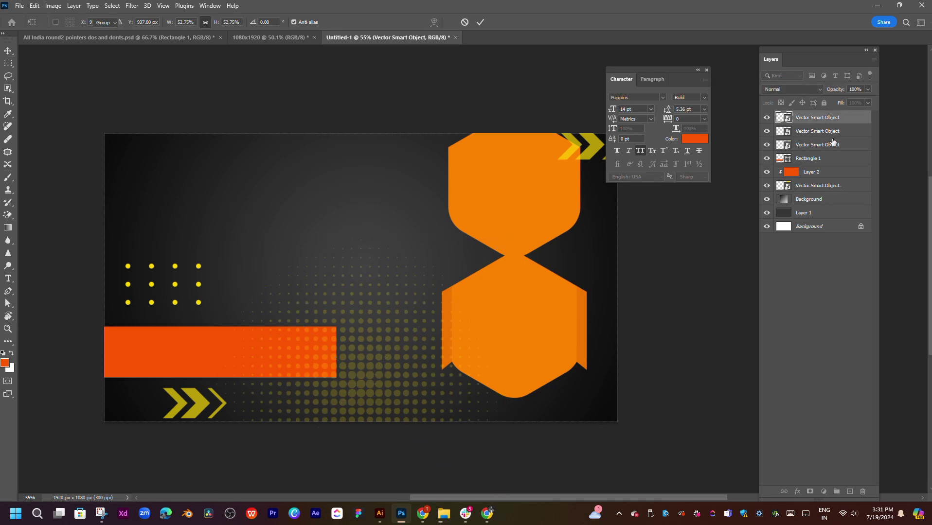
{"action": "left_click", "coordinate": [810, 131], "text": "shift"}
{"action": "left_click_drag", "start_coordinate": [823, 144], "coordinate": [828, 187]}
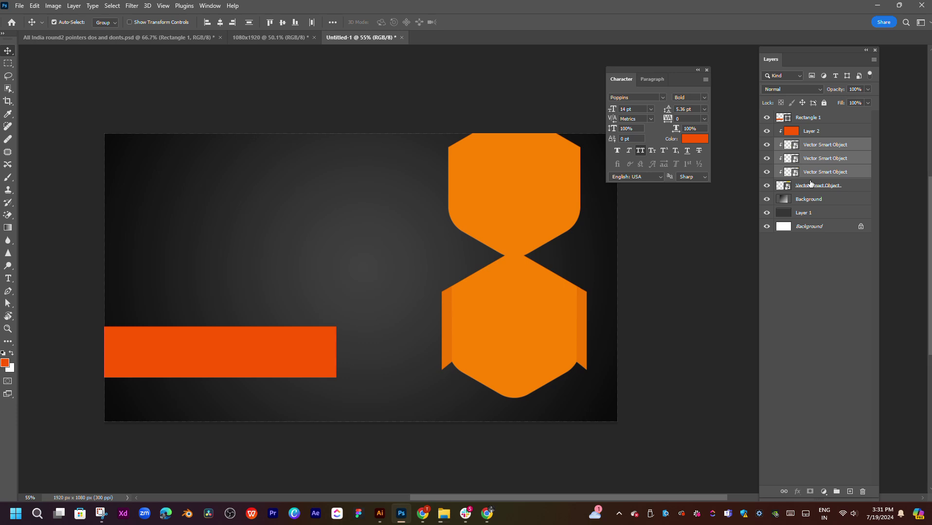
- Restack the three smart objects just above Background so the dots and chevrons reappear
{"action": "key", "text": "ctrl+shift+bracketright"}
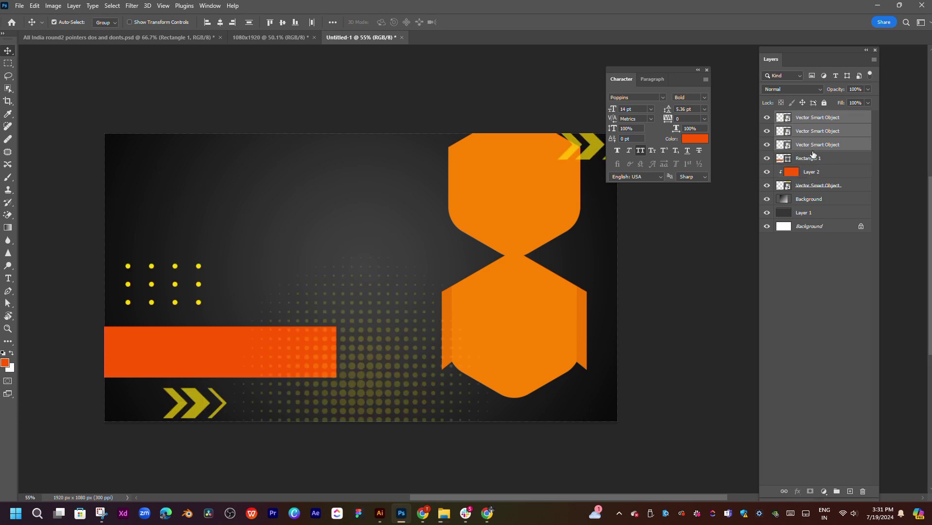
{"action": "left_click_drag", "start_coordinate": [812, 155], "coordinate": [820, 195]}
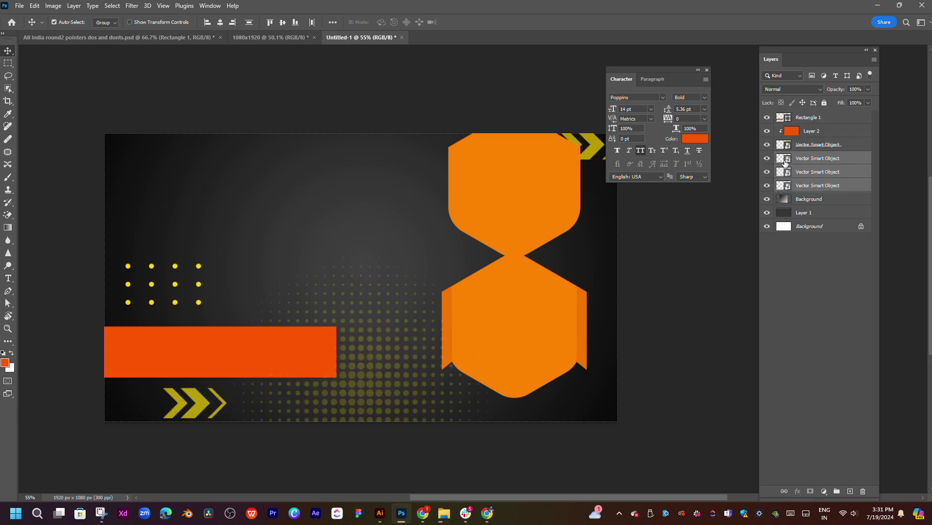
{"action": "left_click", "coordinate": [806, 160]}
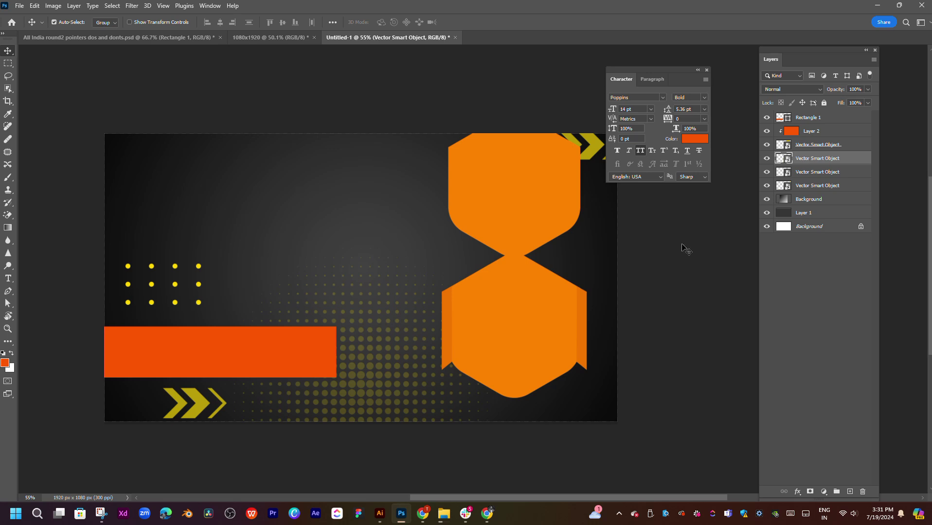
{"action": "left_click", "coordinate": [686, 249]}
- Group the four Vector Smart Object layers into Group 1 and move Layer 2 above it
{"action": "left_click", "coordinate": [809, 187]}
{"action": "left_click", "coordinate": [811, 152], "text": "shift"}
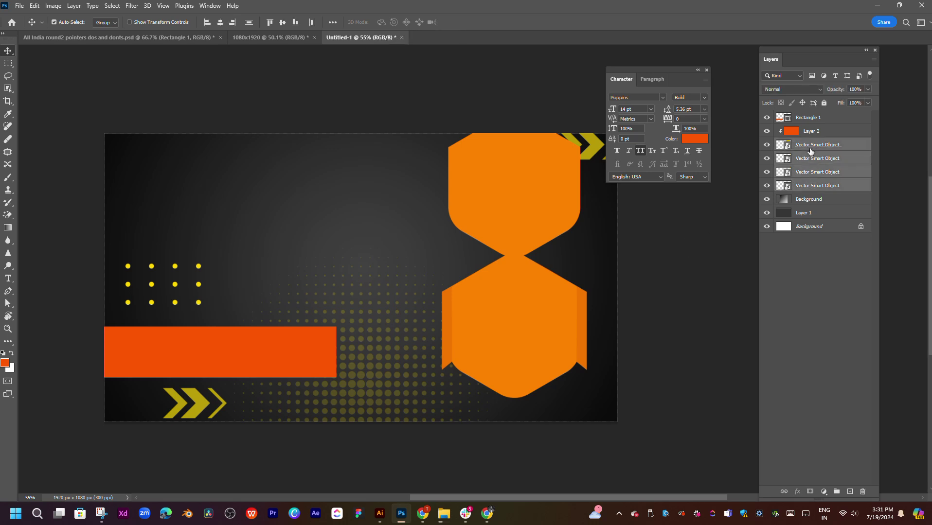
{"action": "key", "text": "ctrl+g"}
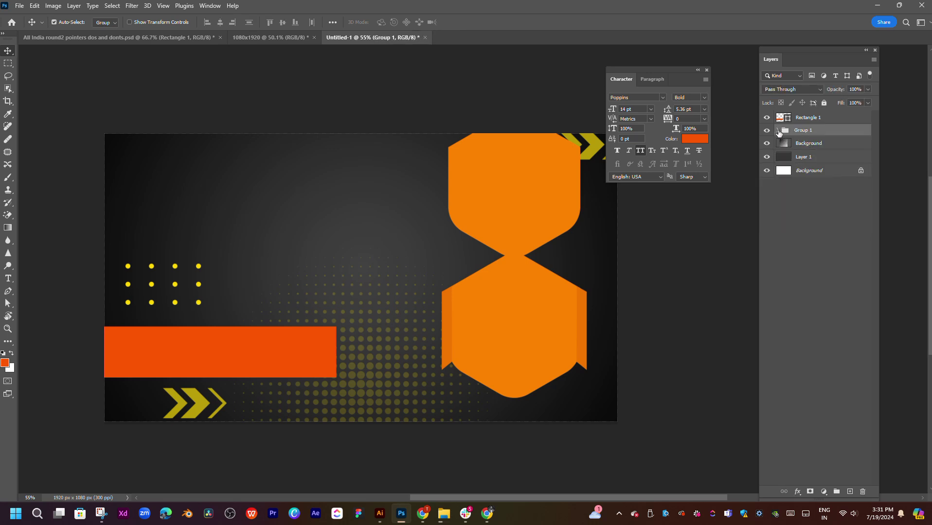
{"action": "left_click", "coordinate": [779, 132]}
{"action": "left_click_drag", "start_coordinate": [818, 143], "coordinate": [830, 125]}
- Clip the orange Layer 2 to Group 1 and reposition the orange bar and group
{"action": "left_click", "coordinate": [778, 144]}
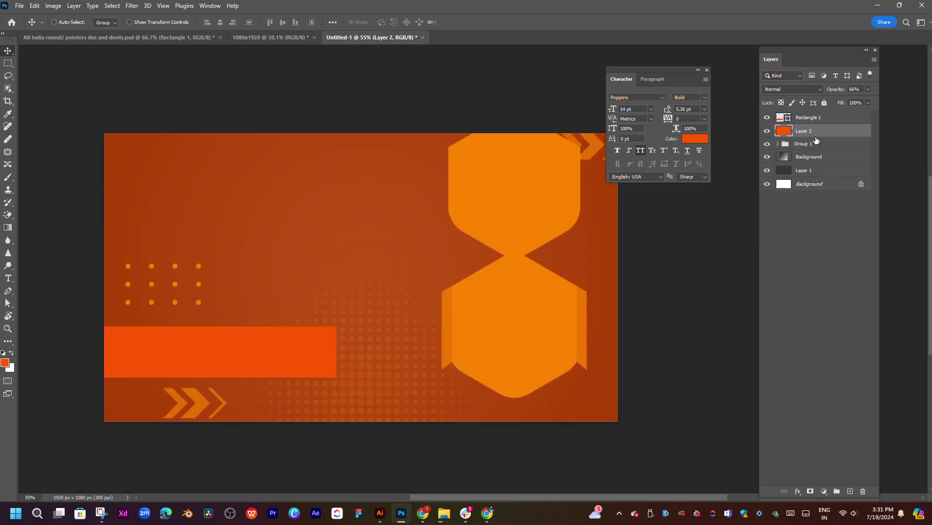
{"action": "left_click", "coordinate": [801, 135], "text": "alt"}
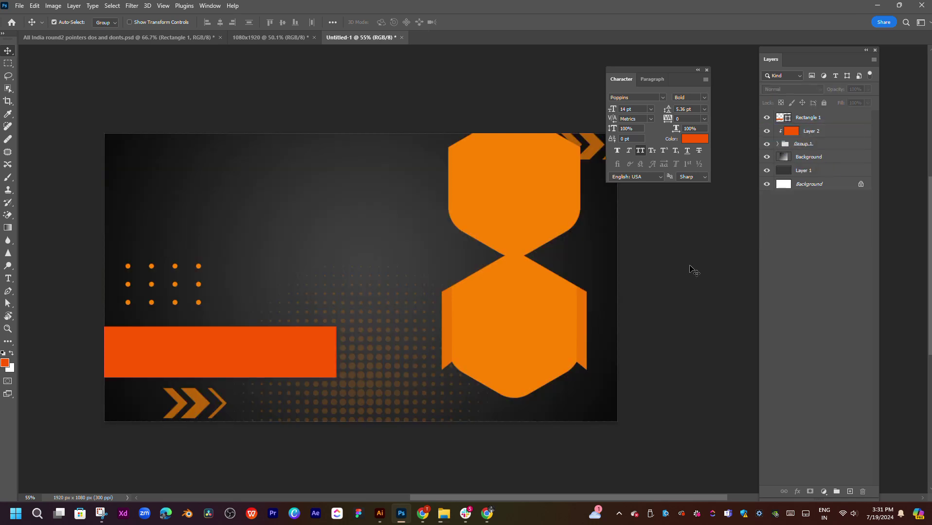
{"action": "left_click", "coordinate": [242, 359]}
{"action": "left_click_drag", "start_coordinate": [242, 360], "coordinate": [235, 344]}
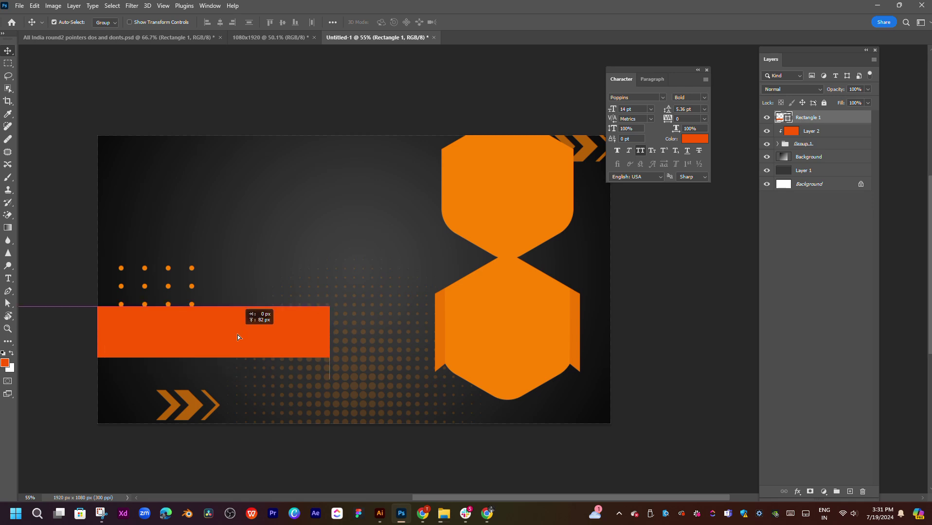
{"action": "mouse_move", "coordinate": [168, 286]}
{"action": "left_mouse_down"}
{"action": "mouse_move", "coordinate": [229, 308]}
{"action": "mouse_move", "coordinate": [171, 287]}
{"action": "left_mouse_up"}
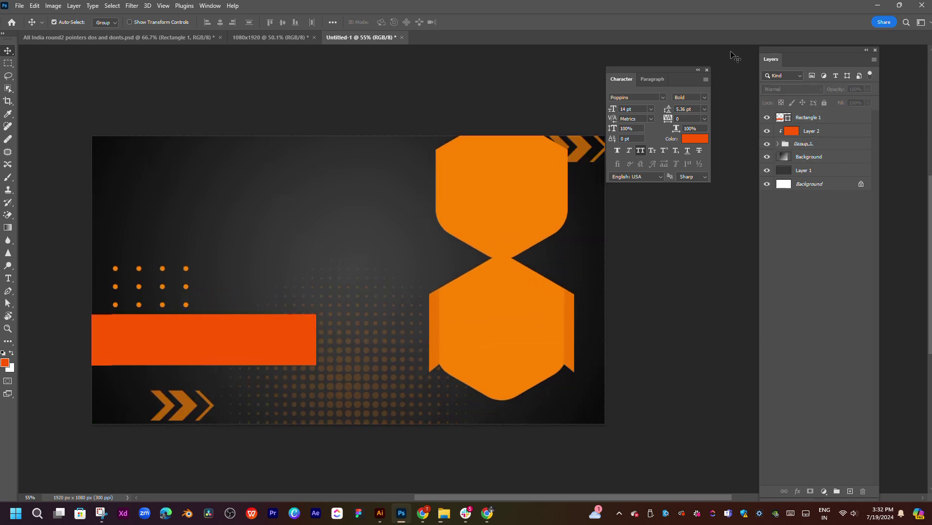
- Add margin guides with a new guide layout, then return to the NEET thumbnail
{"action": "left_click", "coordinate": [707, 70]}
{"action": "left_click_drag", "start_coordinate": [440, 309], "coordinate": [502, 305]}
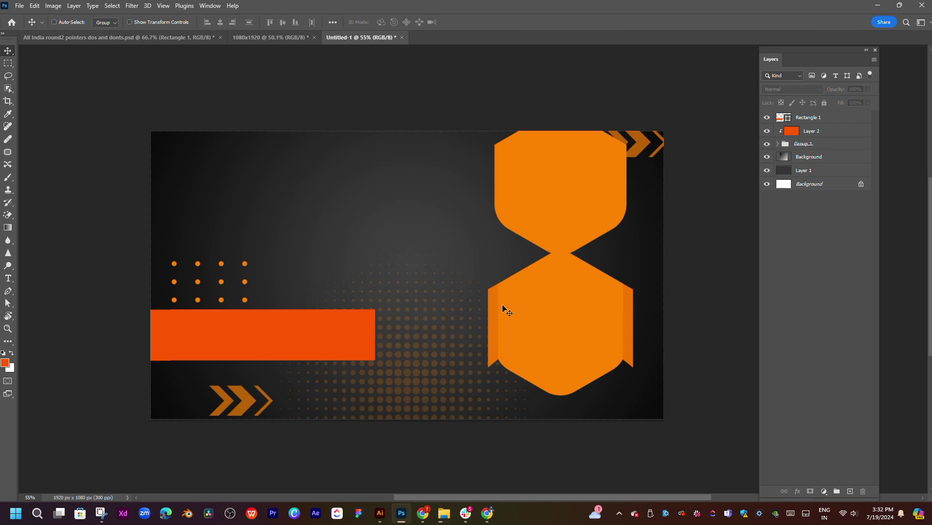
{"action": "scroll", "coordinate": [503, 305], "scroll_direction": "up", "scroll_amount": 1}
{"action": "left_click", "coordinate": [130, 7]}
{"action": "mouse_move", "coordinate": [203, 263]}
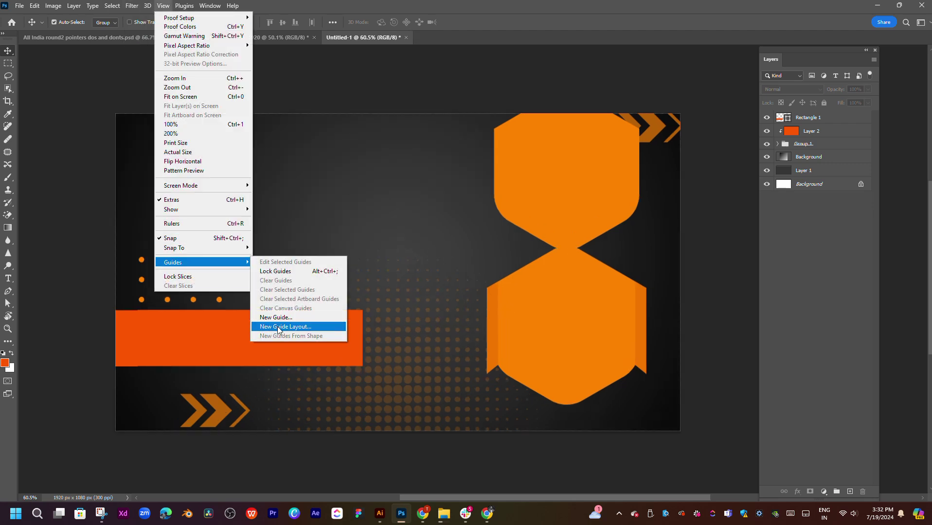
{"action": "left_click", "coordinate": [285, 327]}
{"action": "left_click", "coordinate": [815, 161]}
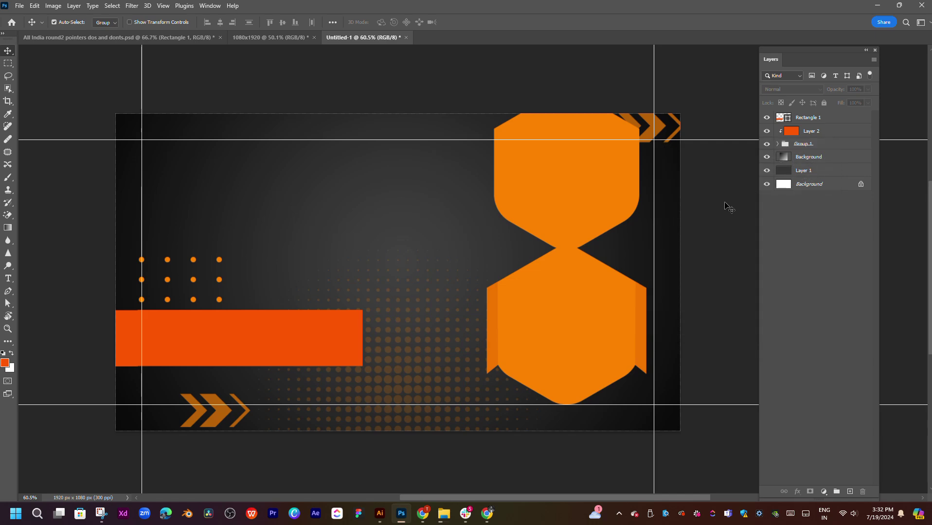
{"action": "left_click", "coordinate": [123, 38]}
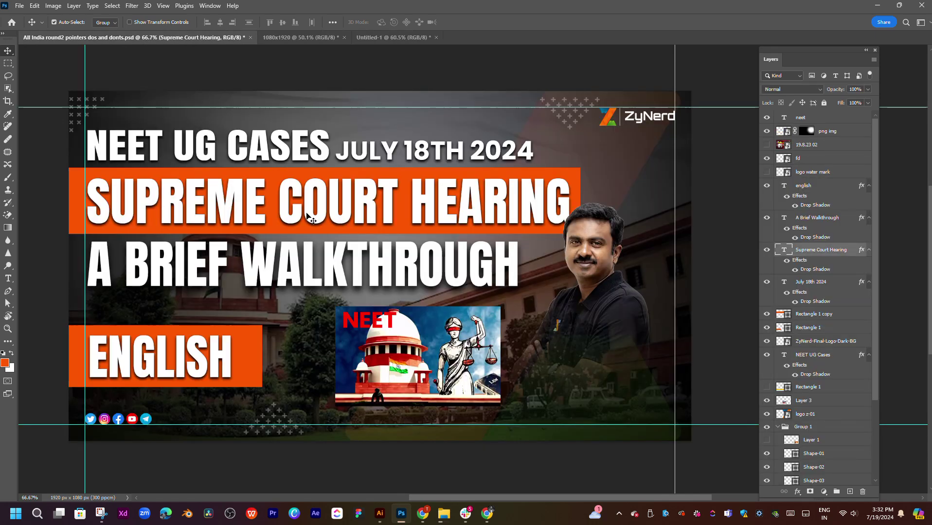
{"action": "mouse_move", "coordinate": [329, 214]}
{"action": "left_mouse_down"}
{"action": "mouse_move", "coordinate": [295, 227]}
{"action": "mouse_move", "coordinate": [311, 217]}
{"action": "left_mouse_up"}
{"action": "left_click", "coordinate": [309, 270], "text": "shift"}
{"action": "left_click", "coordinate": [287, 160], "text": "shift"}
{"action": "left_click", "coordinate": [371, 158], "text": "shift"}
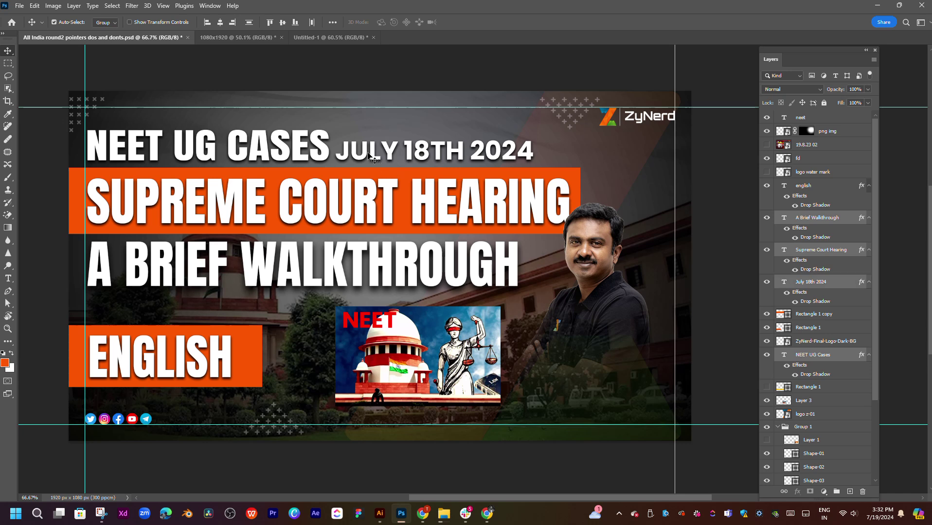
{"action": "left_click", "coordinate": [164, 363], "text": "shift"}
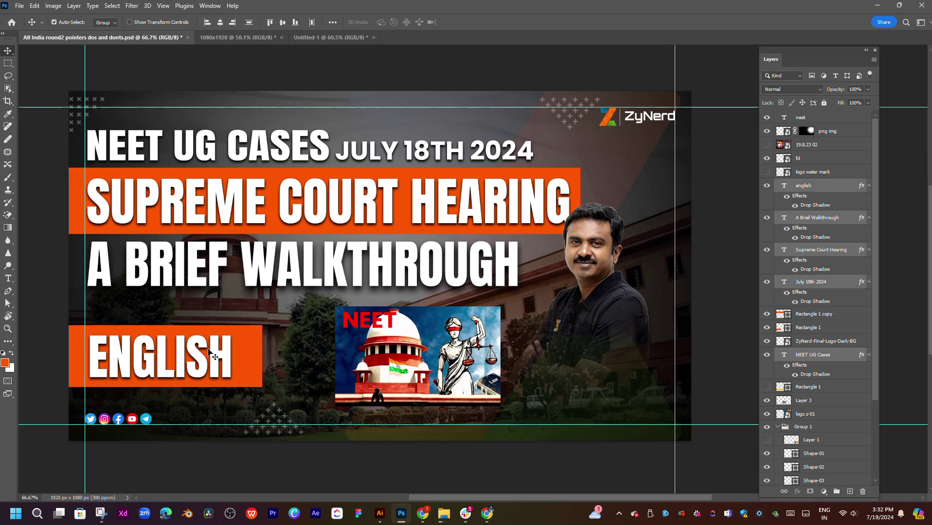
{"action": "right_click", "coordinate": [251, 349]}
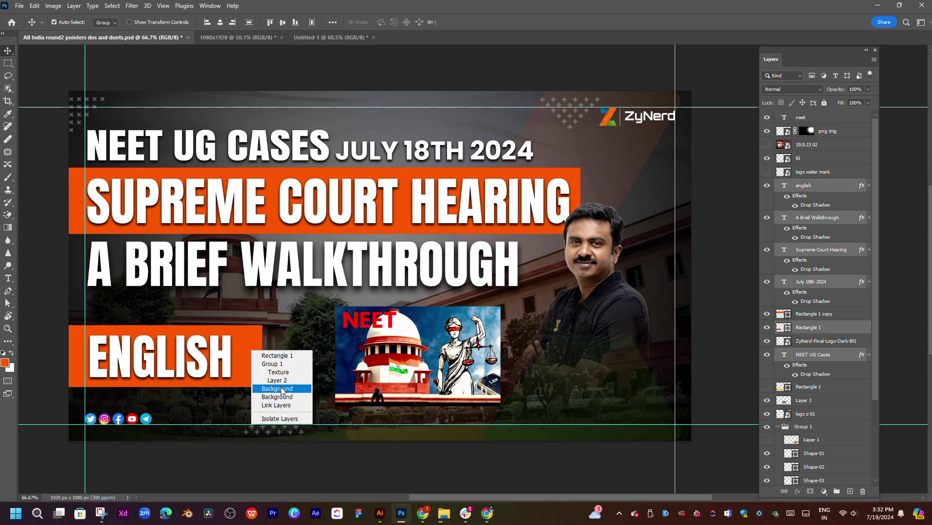
{"action": "right_click", "coordinate": [803, 186]}
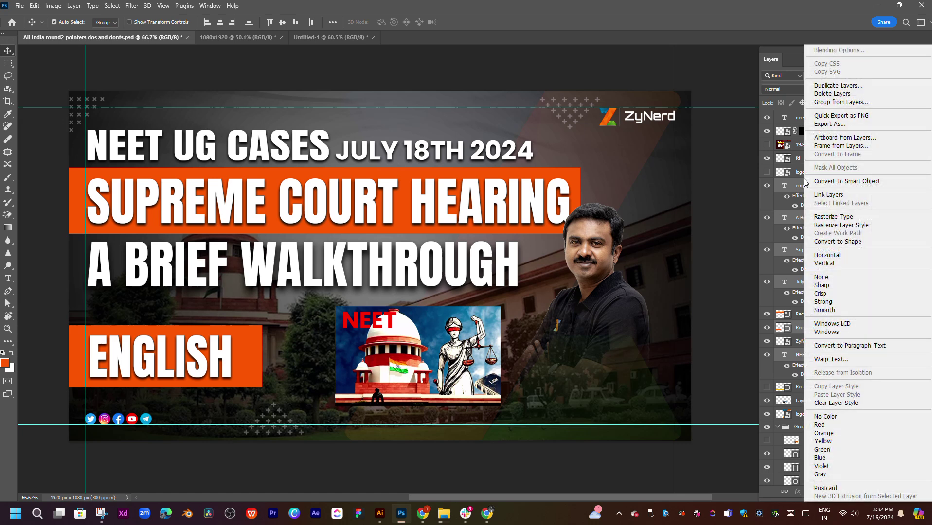
{"action": "left_click", "coordinate": [836, 85]}
{"action": "left_click", "coordinate": [460, 177]}
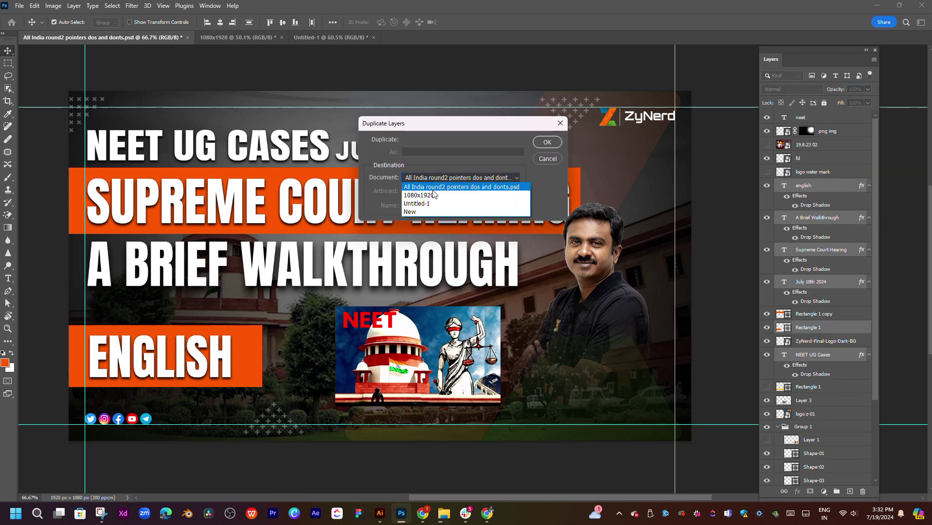
{"action": "left_click", "coordinate": [463, 202]}
{"action": "left_click", "coordinate": [549, 142]}
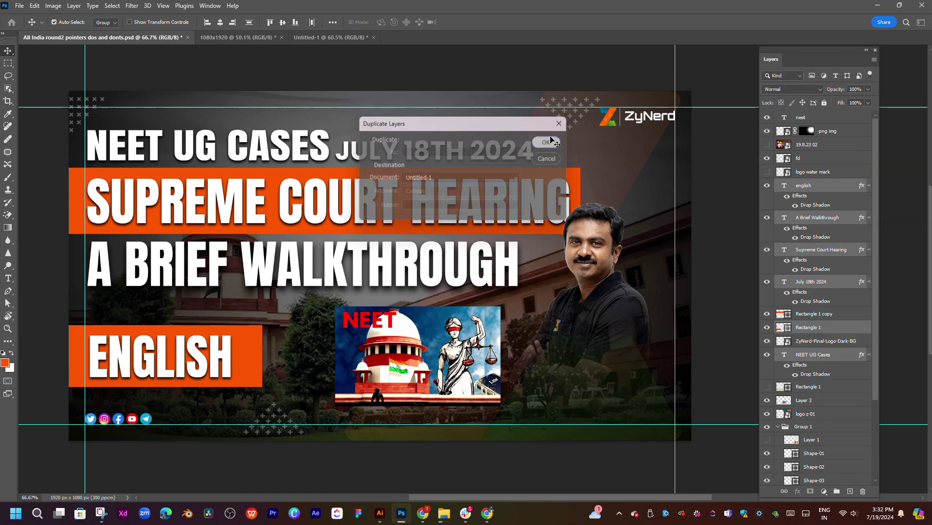
{"action": "left_click", "coordinate": [298, 37]}
{"action": "left_click", "coordinate": [57, 242]}
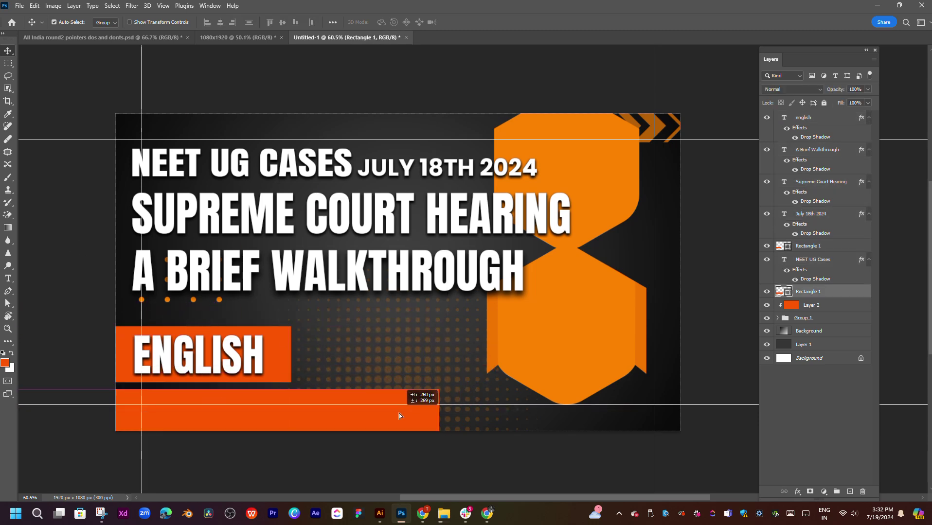
{"action": "left_click_drag", "start_coordinate": [307, 347], "coordinate": [402, 415]}
{"action": "key", "text": "Delete"}
{"action": "left_click_drag", "start_coordinate": [410, 256], "coordinate": [359, 263]}
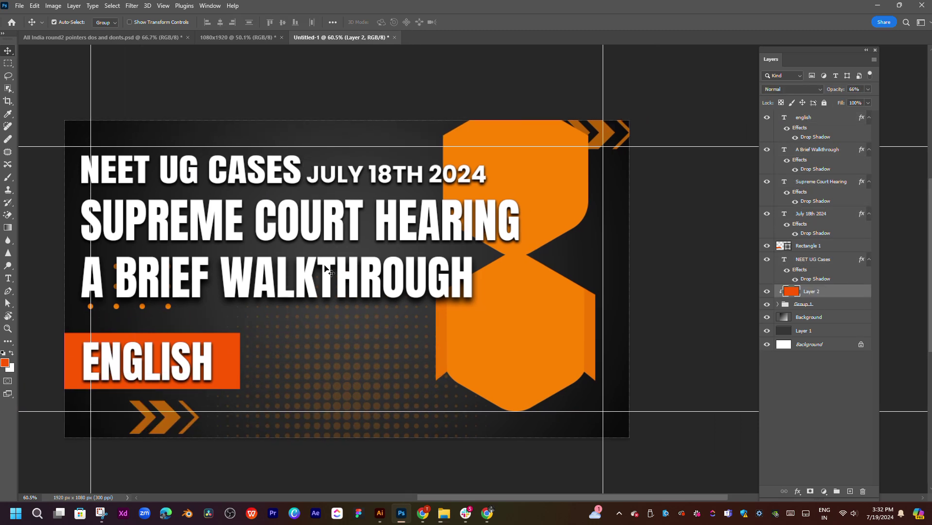
{"action": "left_click", "coordinate": [684, 251]}
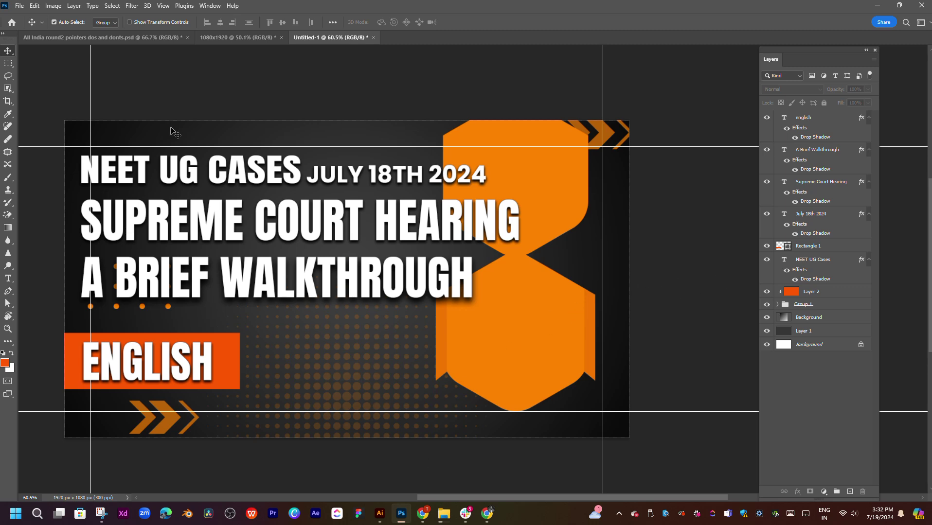
{"action": "left_click", "coordinate": [161, 38]}
- Select the png img, ZyNerd-Final-Logo-Dark-BG and logo z-01 layers together
{"action": "left_click", "coordinate": [611, 265]}
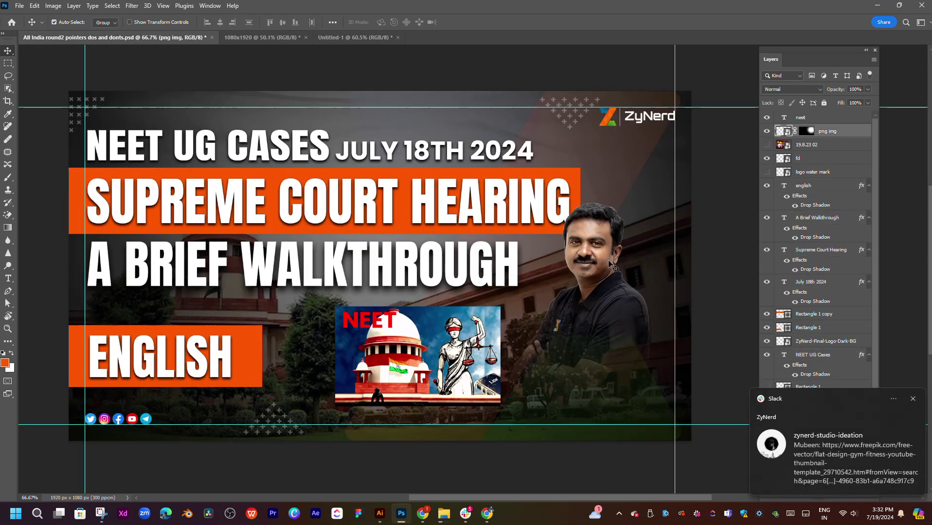
{"action": "left_click", "coordinate": [815, 173], "text": "ctrl"}
{"action": "left_click", "coordinate": [816, 173], "text": "ctrl"}
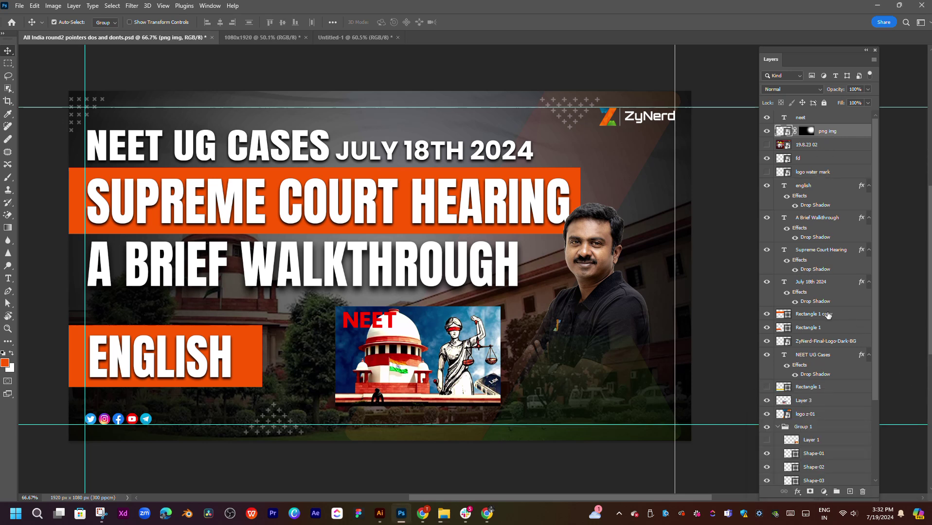
{"action": "scroll", "coordinate": [807, 271], "scroll_direction": "down", "scroll_amount": 3}
{"action": "scroll", "coordinate": [811, 281], "scroll_direction": "down", "scroll_amount": 1}
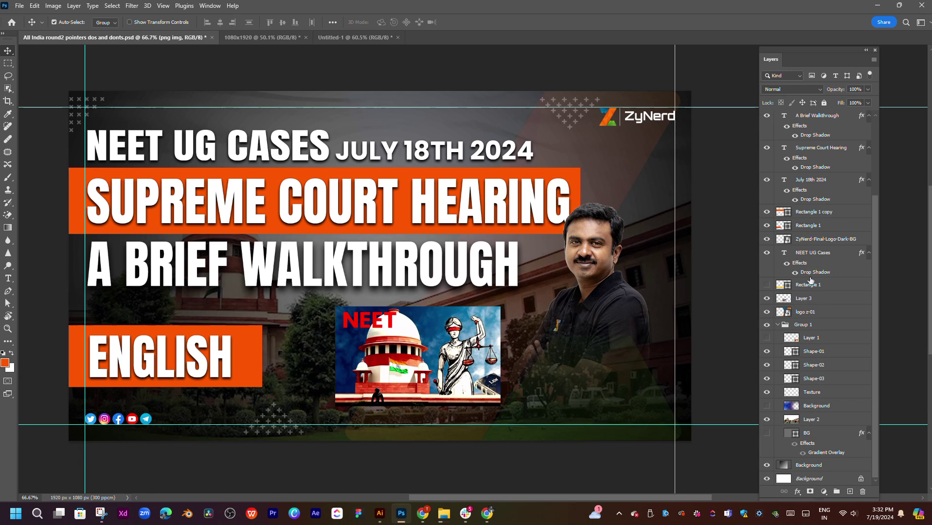
{"action": "left_click", "coordinate": [806, 315]}
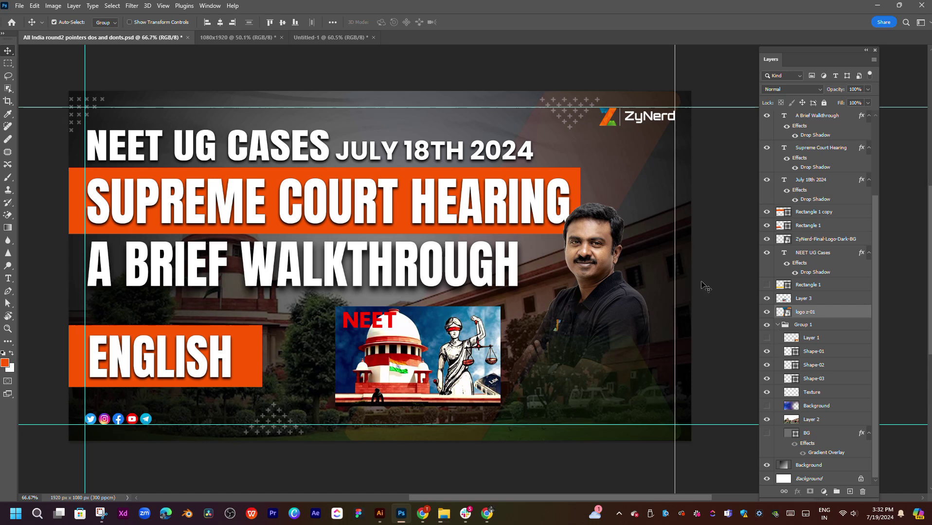
{"action": "left_click", "coordinate": [609, 118]}
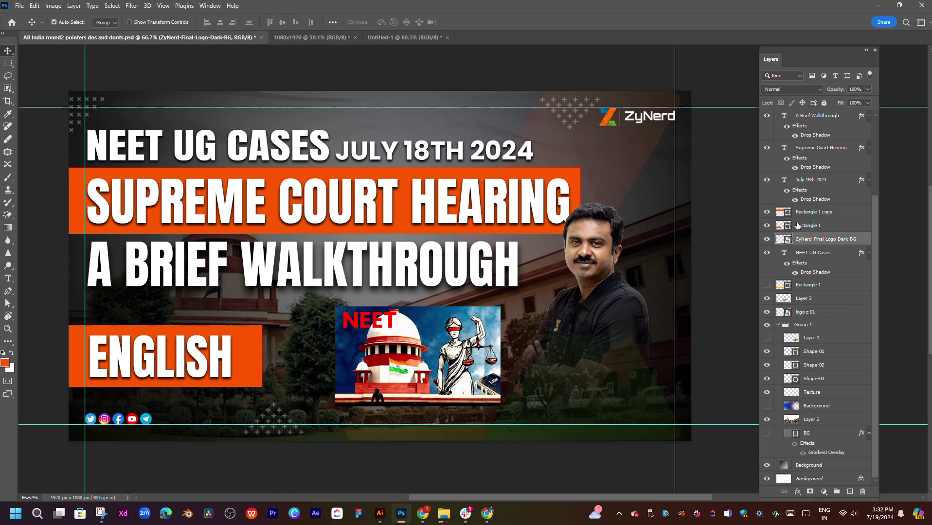
{"action": "left_click", "coordinate": [812, 314], "text": "ctrl"}
{"action": "scroll", "coordinate": [818, 243], "scroll_direction": "up", "scroll_amount": 3}
{"action": "scroll", "coordinate": [819, 182], "scroll_direction": "up", "scroll_amount": 2}
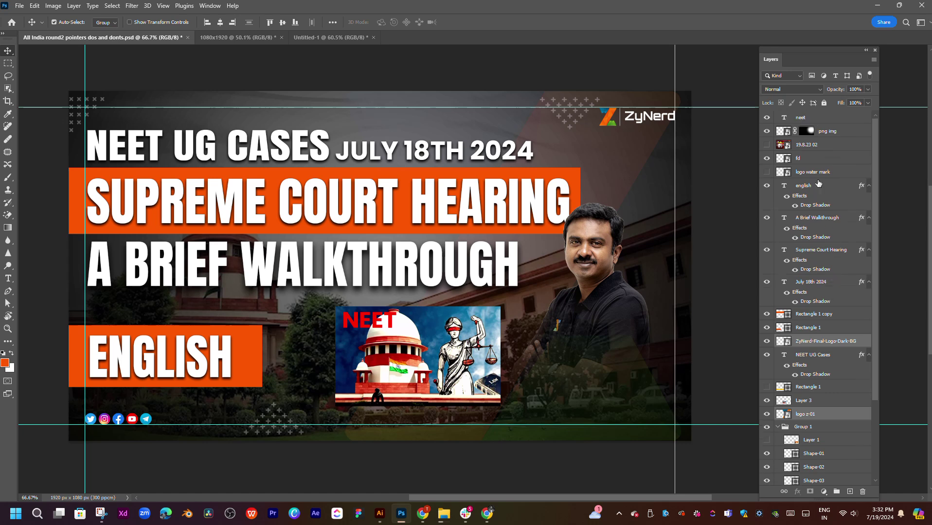
- Duplicate the three selected layers into Untitled-1 and view them there
{"action": "right_click", "coordinate": [834, 136]}
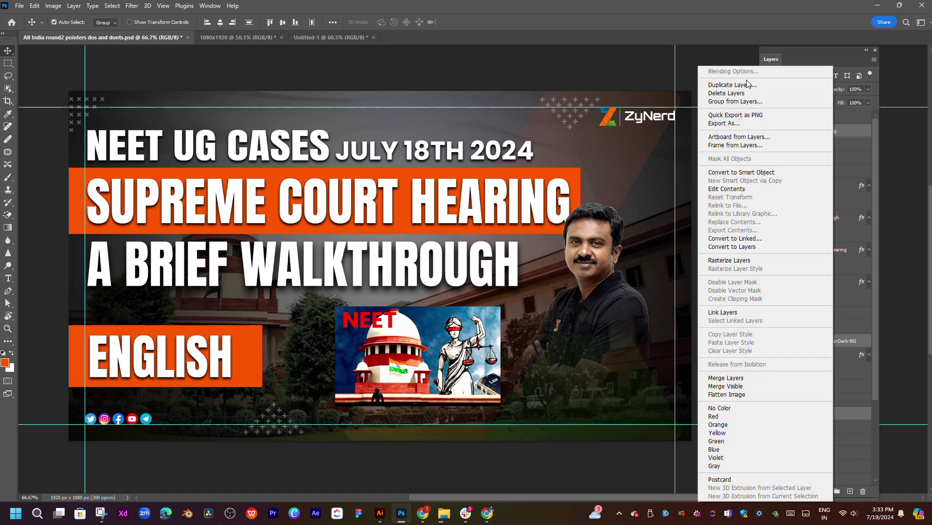
{"action": "left_click", "coordinate": [729, 83]}
{"action": "left_click", "coordinate": [411, 178]}
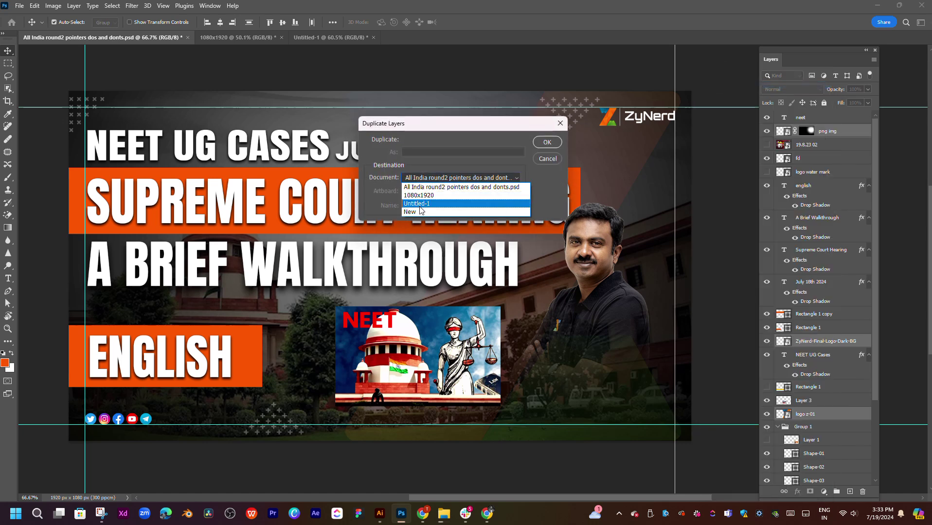
{"action": "left_click", "coordinate": [420, 207]}
{"action": "left_click", "coordinate": [548, 142]}
{"action": "left_click", "coordinate": [331, 38]}
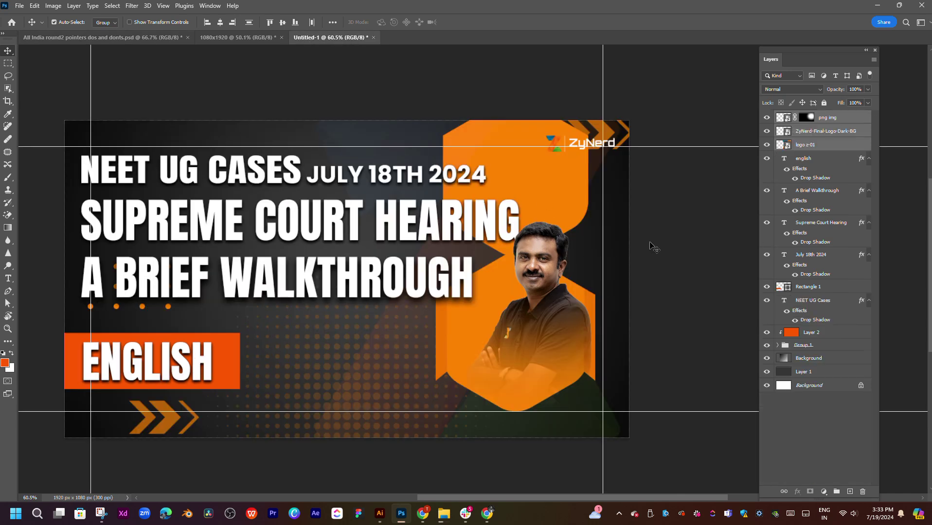
- Shrink and raise the top orange shape in Group 1 behind the presenter
{"action": "left_click", "coordinate": [680, 236]}
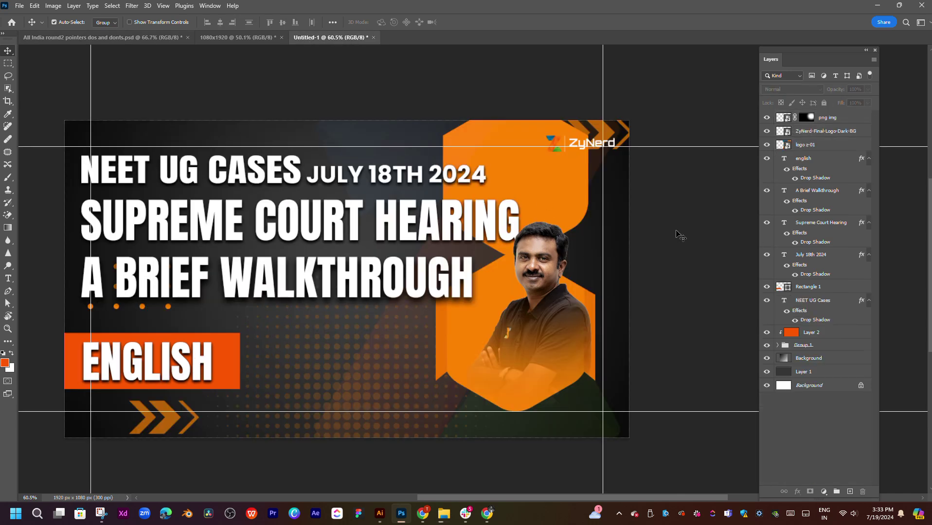
{"action": "left_click", "coordinate": [551, 190]}
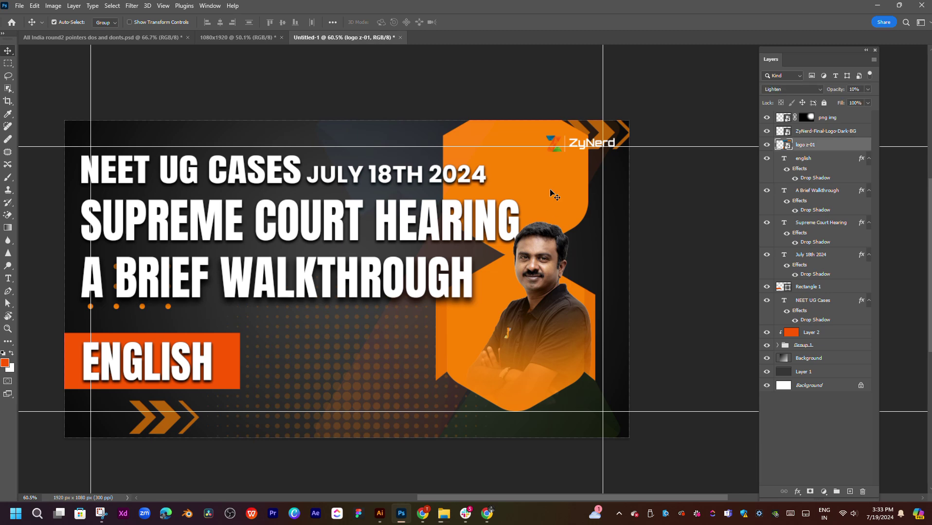
{"action": "left_click", "coordinate": [672, 273]}
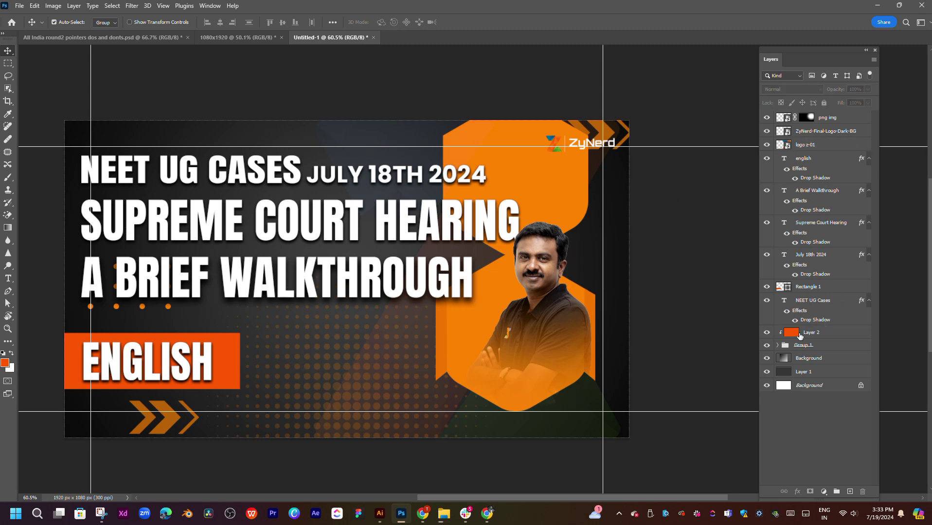
{"action": "left_click", "coordinate": [778, 345]}
{"action": "left_click", "coordinate": [810, 361]}
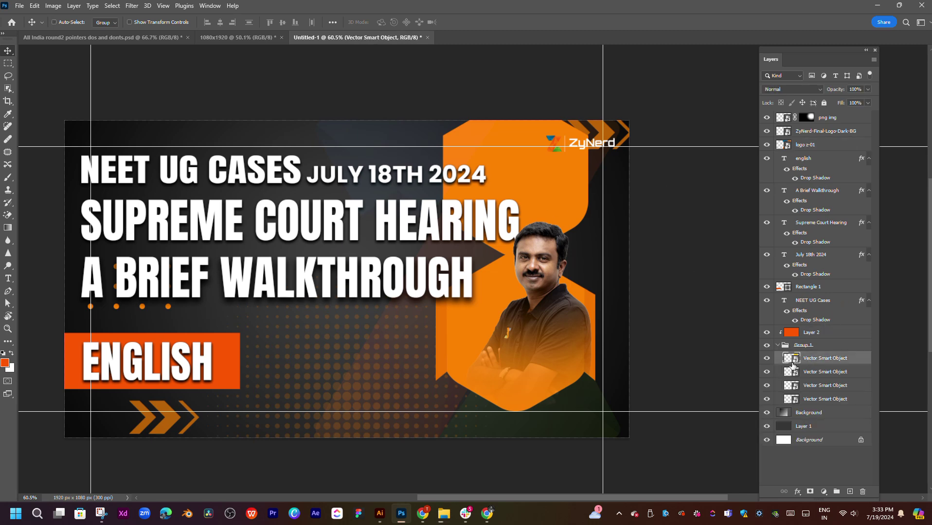
{"action": "key", "text": "ctrl+t"}
{"action": "left_click_drag", "start_coordinate": [624, 250], "coordinate": [604, 247]}
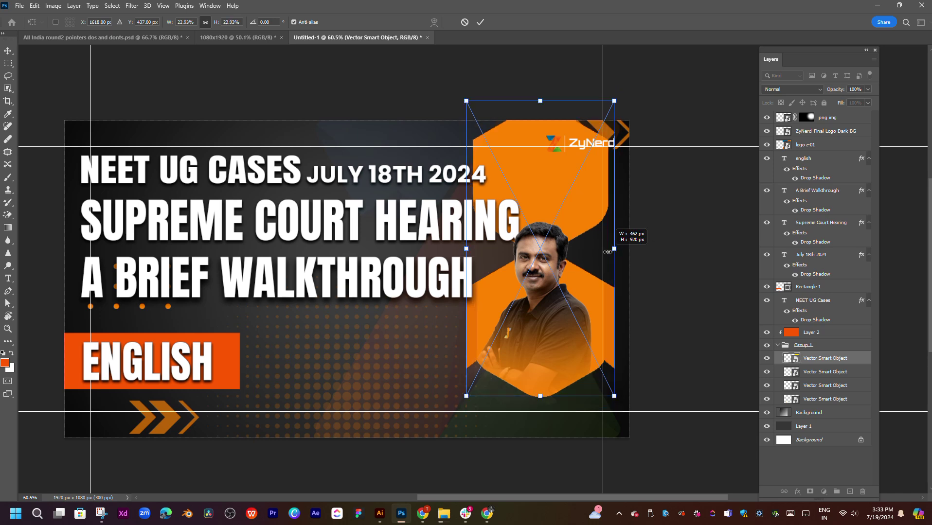
{"action": "mouse_move", "coordinate": [554, 205]}
{"action": "left_mouse_down"}
{"action": "mouse_move", "coordinate": [547, 150]}
{"action": "mouse_move", "coordinate": [565, 233]}
{"action": "mouse_move", "coordinate": [558, 174]}
{"action": "left_mouse_up"}
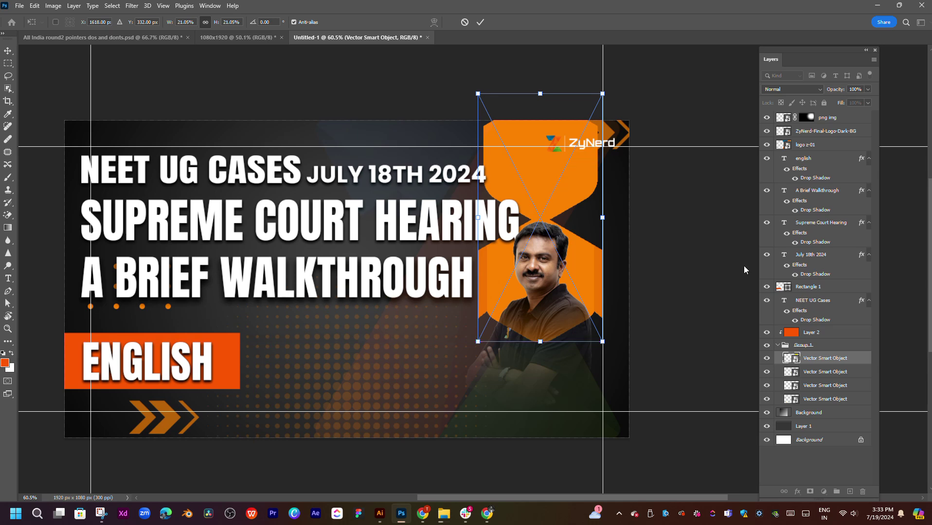
{"action": "left_click", "coordinate": [829, 119]}
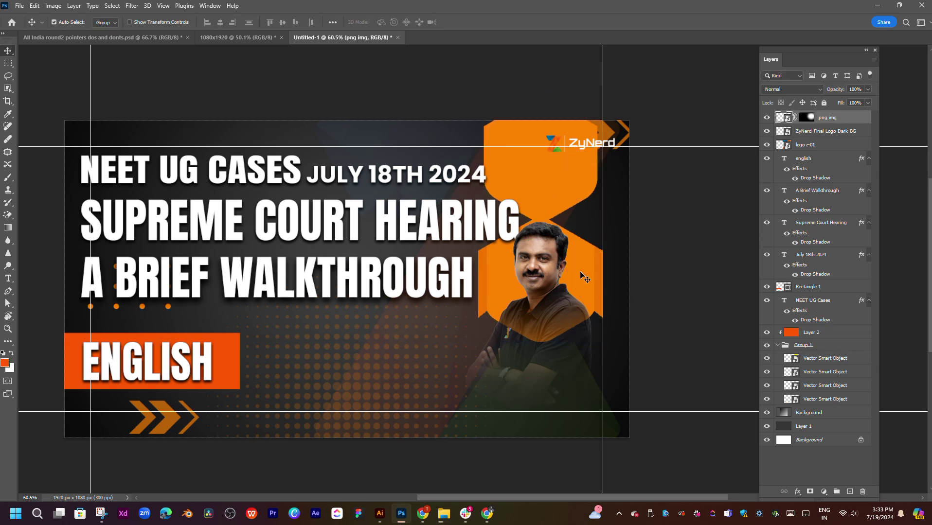
- Try moving the presenter photo upward, undo it, and commit the transform
{"action": "key", "text": "ctrl+t"}
{"action": "left_click_drag", "start_coordinate": [560, 297], "coordinate": [563, 270]}
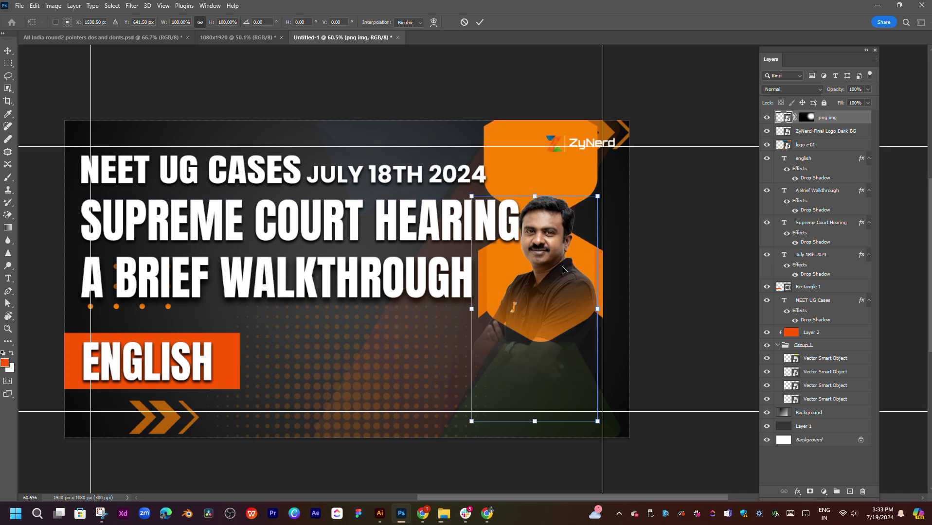
{"action": "key", "text": "ctrl+z"}
{"action": "key", "text": "Return"}
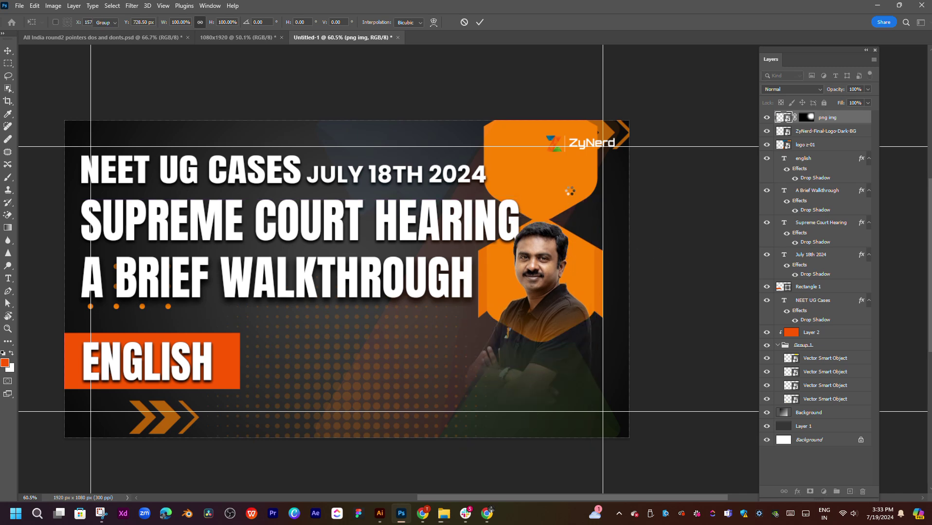
- Resize the orange shape to sit in the top-right corner behind the presenter
{"action": "left_click", "coordinate": [570, 191], "text": "ctrl"}
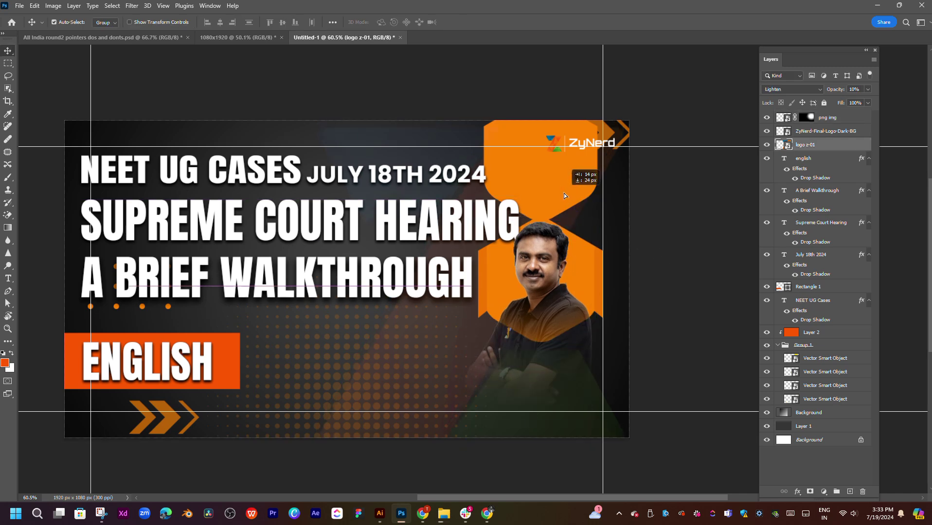
{"action": "left_click", "coordinate": [822, 359]}
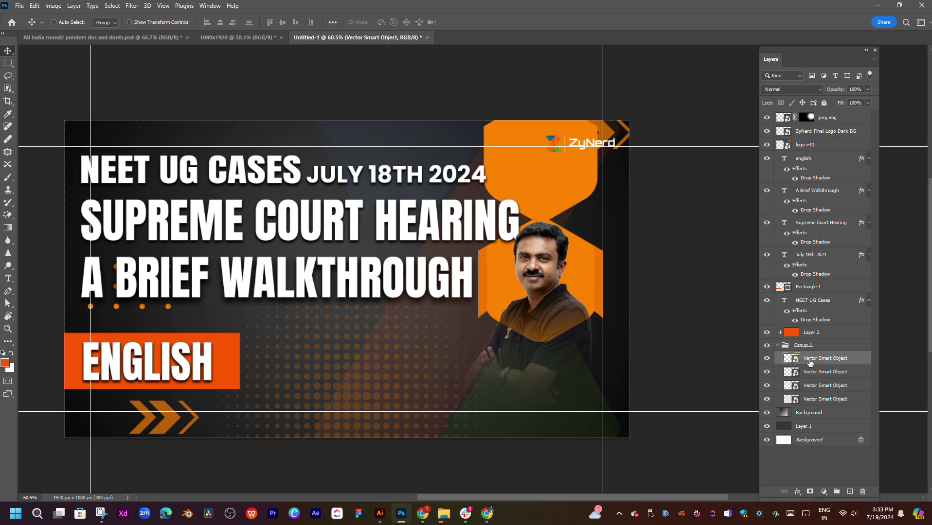
{"action": "key", "text": "ctrl+t"}
{"action": "left_click_drag", "start_coordinate": [576, 286], "coordinate": [611, 298]}
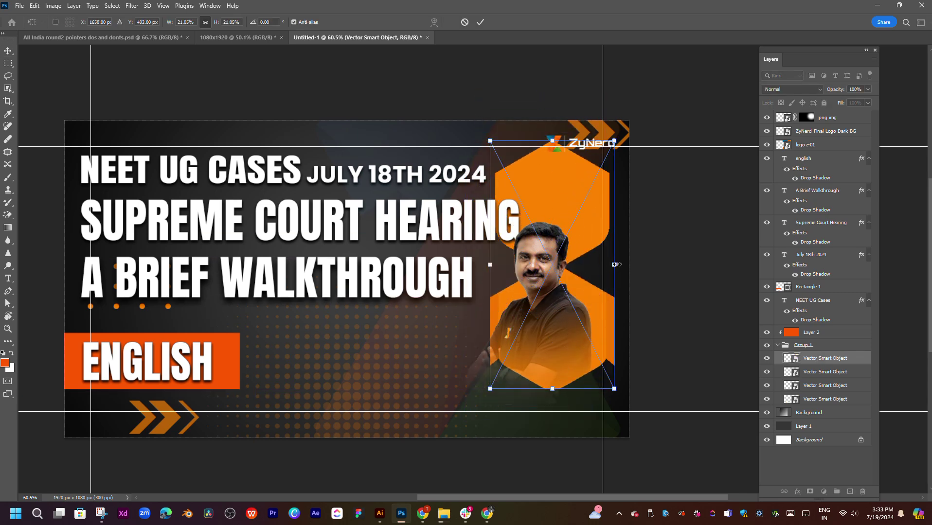
{"action": "left_click_drag", "start_coordinate": [614, 264], "coordinate": [668, 265]}
{"action": "left_click_drag", "start_coordinate": [621, 313], "coordinate": [615, 255]}
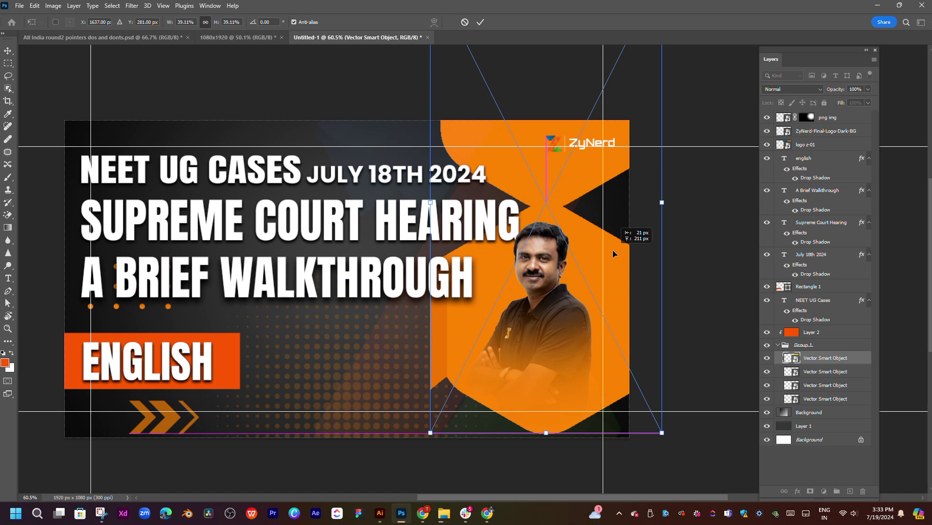
{"action": "mouse_move", "coordinate": [661, 202]}
{"action": "left_mouse_down"}
{"action": "mouse_move", "coordinate": [620, 222]}
{"action": "mouse_move", "coordinate": [608, 267]}
{"action": "mouse_move", "coordinate": [610, 240]}
{"action": "mouse_move", "coordinate": [610, 336]}
{"action": "mouse_move", "coordinate": [594, 297]}
{"action": "mouse_move", "coordinate": [596, 159]}
{"action": "mouse_move", "coordinate": [619, 194]}
{"action": "mouse_move", "coordinate": [534, 202]}
{"action": "mouse_move", "coordinate": [583, 114]}
{"action": "mouse_move", "coordinate": [615, 188]}
{"action": "mouse_move", "coordinate": [627, 195]}
{"action": "mouse_move", "coordinate": [666, 177]}
{"action": "mouse_move", "coordinate": [588, 205]}
{"action": "mouse_move", "coordinate": [602, 205]}
{"action": "left_mouse_up"}
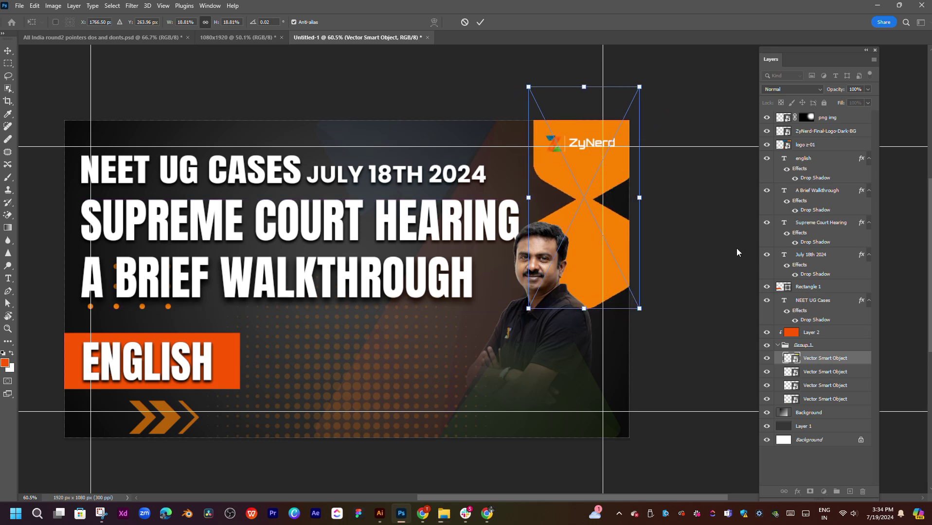
{"action": "key", "text": "Return"}
{"action": "left_click_drag", "start_coordinate": [658, 267], "coordinate": [668, 262]}
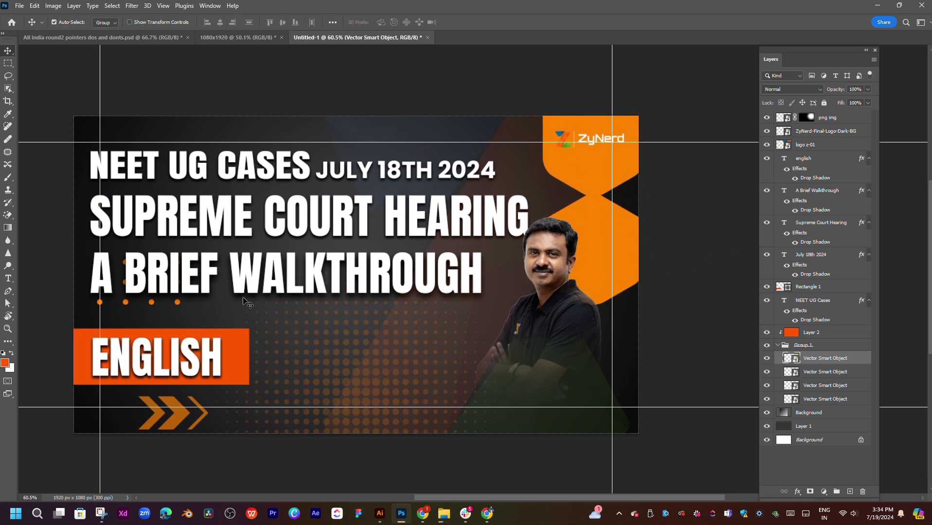
- Shrink the halftone dot grid and move it to the top-left corner
{"action": "left_click", "coordinate": [176, 419]}
{"action": "left_click", "coordinate": [842, 373]}
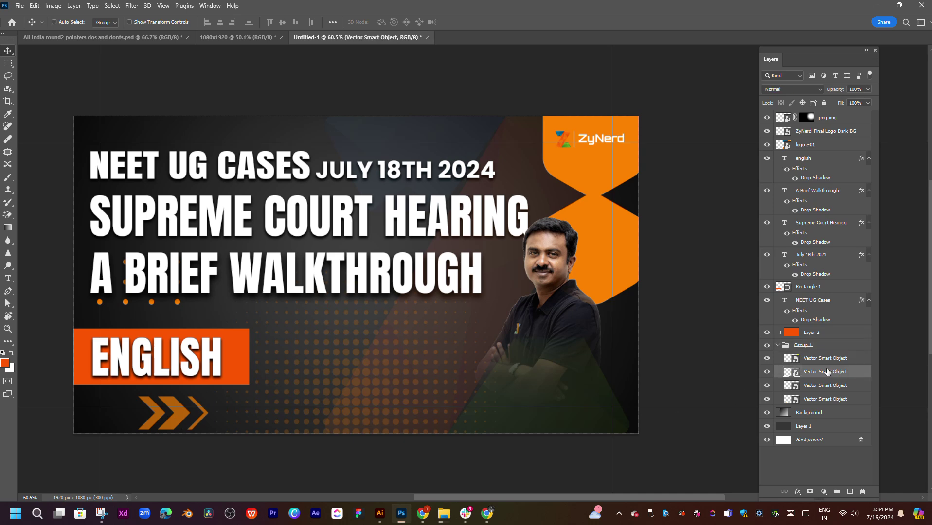
{"action": "key", "text": "ctrl+t"}
{"action": "left_click_drag", "start_coordinate": [517, 392], "coordinate": [453, 391]}
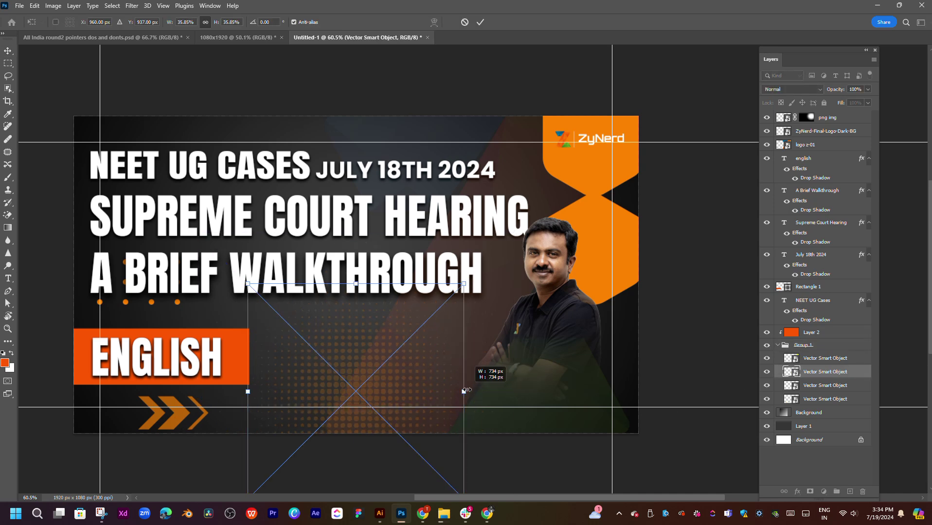
{"action": "mouse_move", "coordinate": [369, 386]}
{"action": "left_mouse_down"}
{"action": "mouse_move", "coordinate": [550, 379]}
{"action": "mouse_move", "coordinate": [216, 184]}
{"action": "mouse_move", "coordinate": [242, 186]}
{"action": "left_mouse_up"}
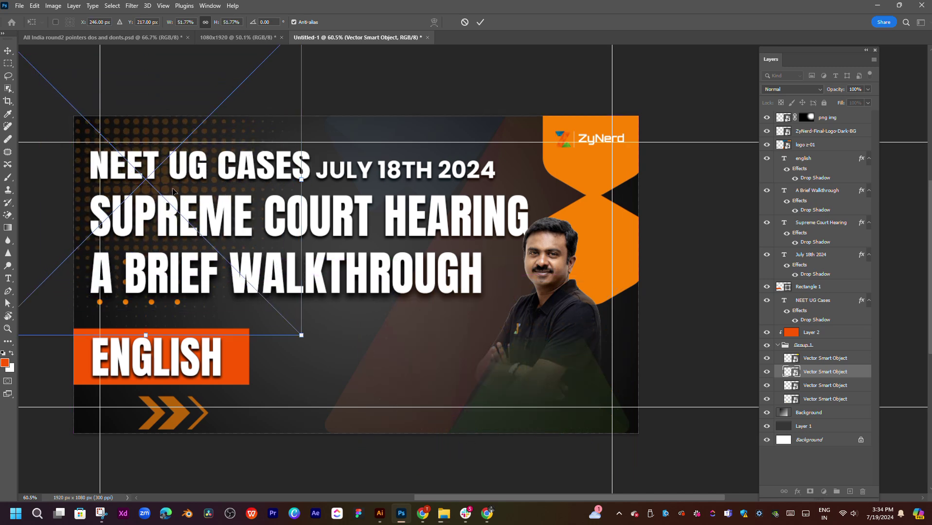
{"action": "key", "text": "Return"}
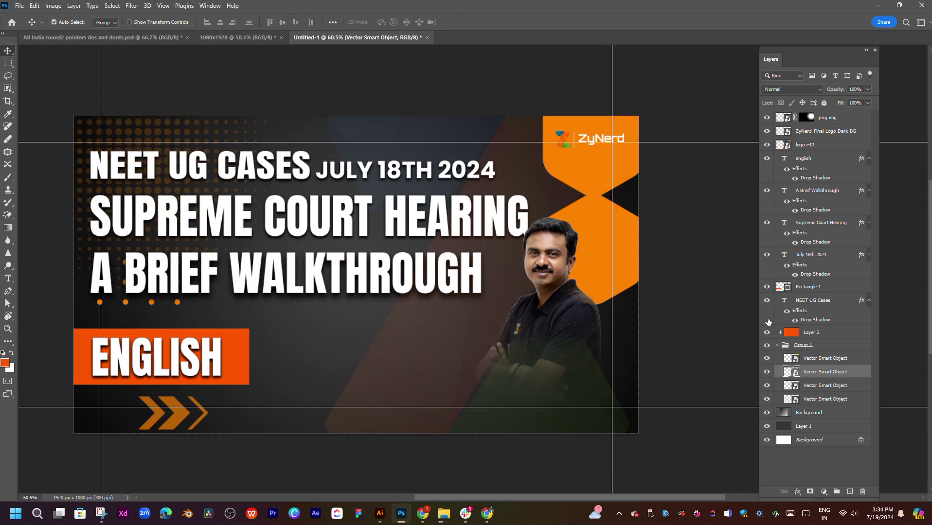
- Move the row of orange dots down below ENGLISH
{"action": "left_click", "coordinate": [818, 386]}
{"action": "key", "text": "ctrl+t"}
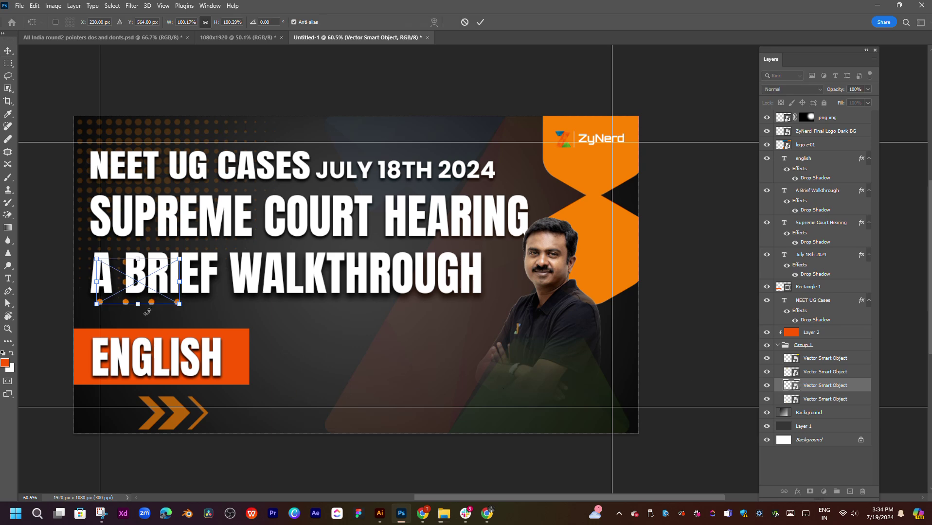
{"action": "mouse_move", "coordinate": [136, 295]}
{"action": "left_mouse_down"}
{"action": "mouse_move", "coordinate": [147, 375]}
{"action": "mouse_move", "coordinate": [138, 419]}
{"action": "mouse_move", "coordinate": [107, 414]}
{"action": "left_mouse_up"}
{"action": "key", "text": "Return"}
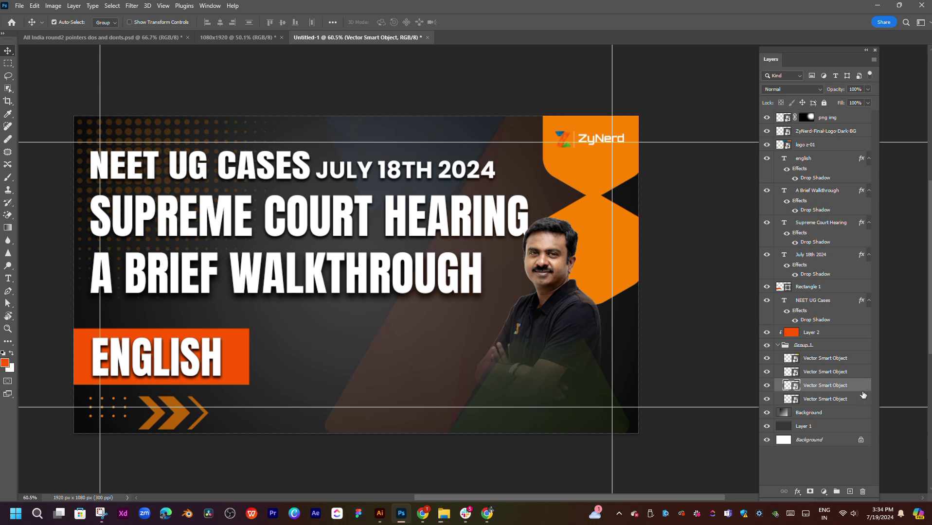
- Shrink the orange chevrons and place them under A BRIEF WALKTHROUGH
{"action": "left_click", "coordinate": [822, 400]}
{"action": "key", "text": "ctrl+t"}
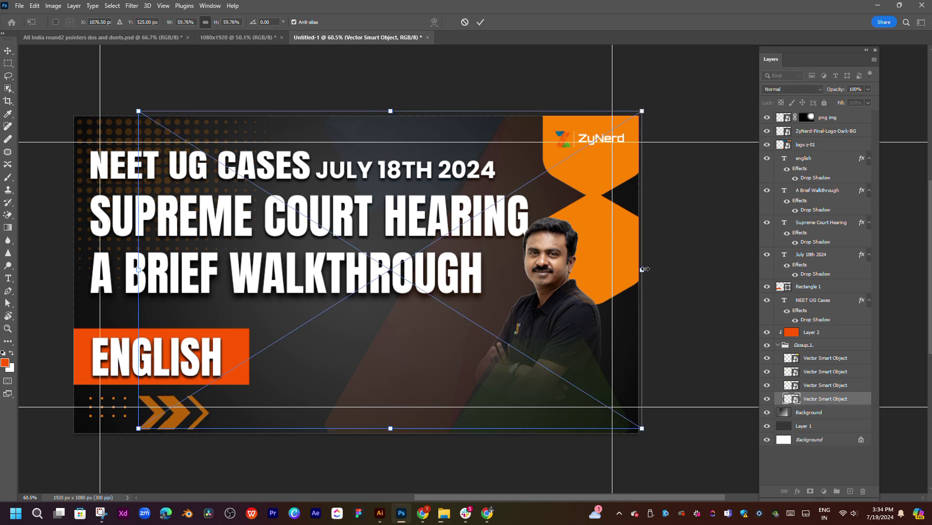
{"action": "left_click_drag", "start_coordinate": [642, 269], "coordinate": [542, 269]}
{"action": "mouse_move", "coordinate": [523, 194]}
{"action": "left_mouse_down"}
{"action": "mouse_move", "coordinate": [506, 145]}
{"action": "mouse_move", "coordinate": [512, 272]}
{"action": "left_mouse_up"}
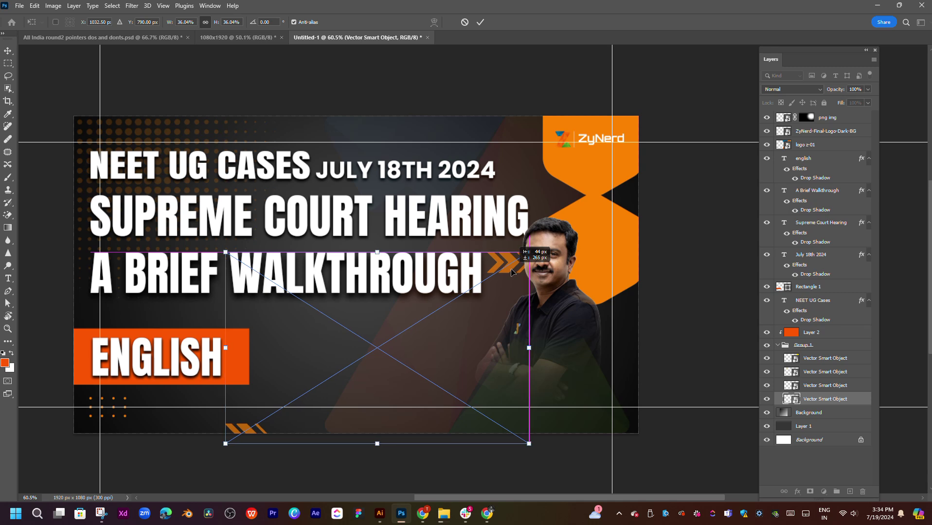
{"action": "mouse_move", "coordinate": [511, 273]}
{"action": "left_mouse_down"}
{"action": "mouse_move", "coordinate": [524, 266]}
{"action": "mouse_move", "coordinate": [431, 350]}
{"action": "mouse_move", "coordinate": [380, 220]}
{"action": "mouse_move", "coordinate": [424, 236]}
{"action": "mouse_move", "coordinate": [402, 230]}
{"action": "left_mouse_up"}
{"action": "key", "text": "ctrl+z"}
{"action": "key", "text": "Return"}
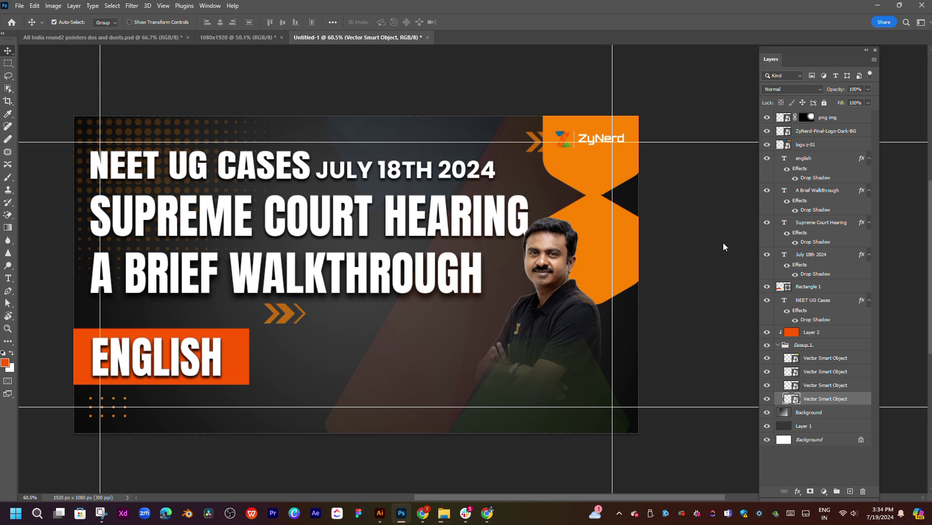
{"action": "scroll", "coordinate": [661, 250], "scroll_direction": "left", "scroll_amount": 2}
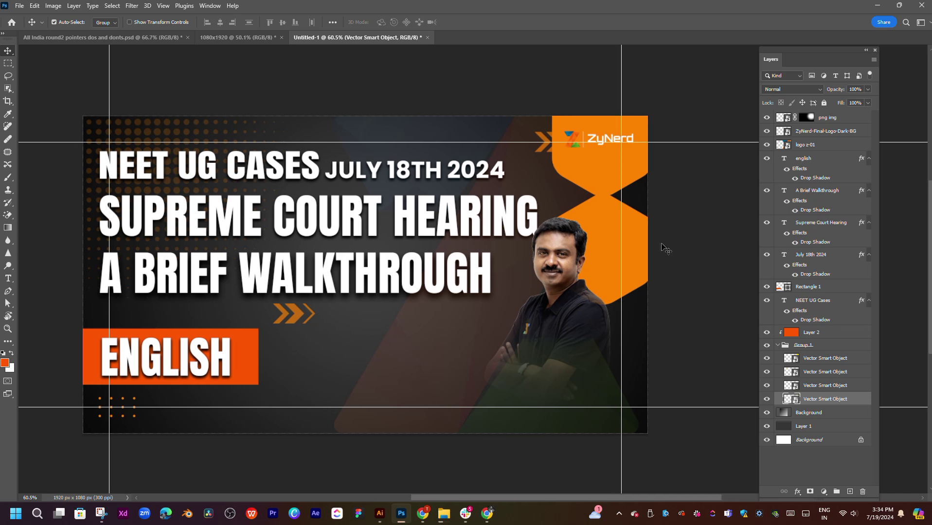
- Copy the NEET UG 2024 line from the teammate's Slack direct message
{"action": "left_click", "coordinate": [699, 241]}
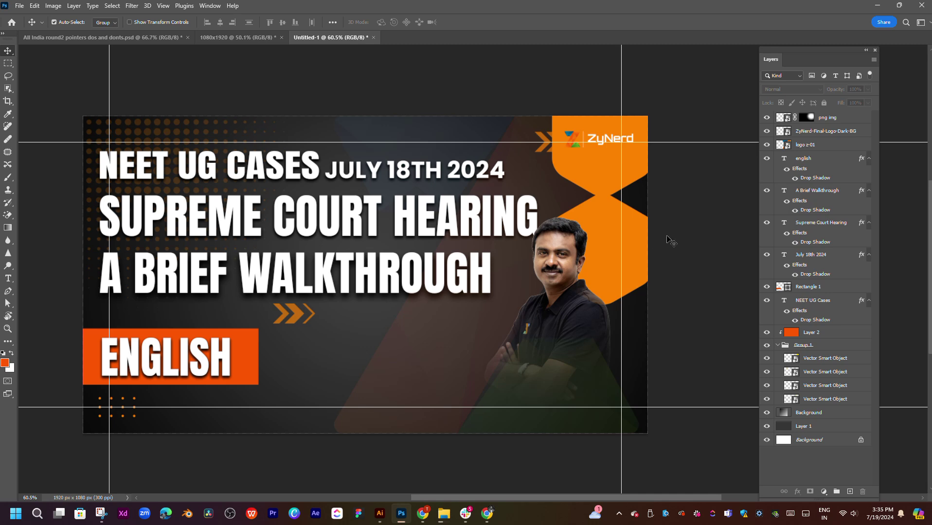
{"action": "left_click", "coordinate": [466, 514]}
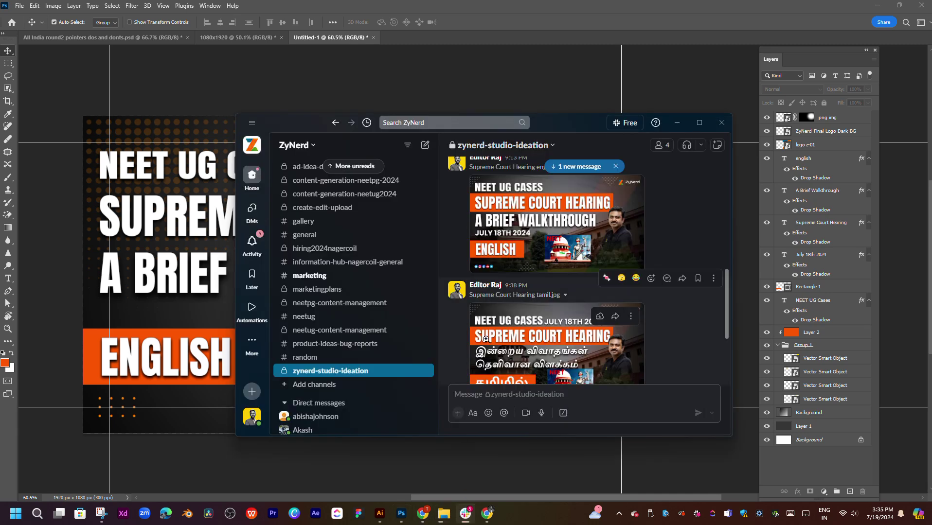
{"action": "scroll", "coordinate": [358, 308], "scroll_direction": "down", "scroll_amount": 1}
{"action": "scroll", "coordinate": [331, 287], "scroll_direction": "down", "scroll_amount": 3}
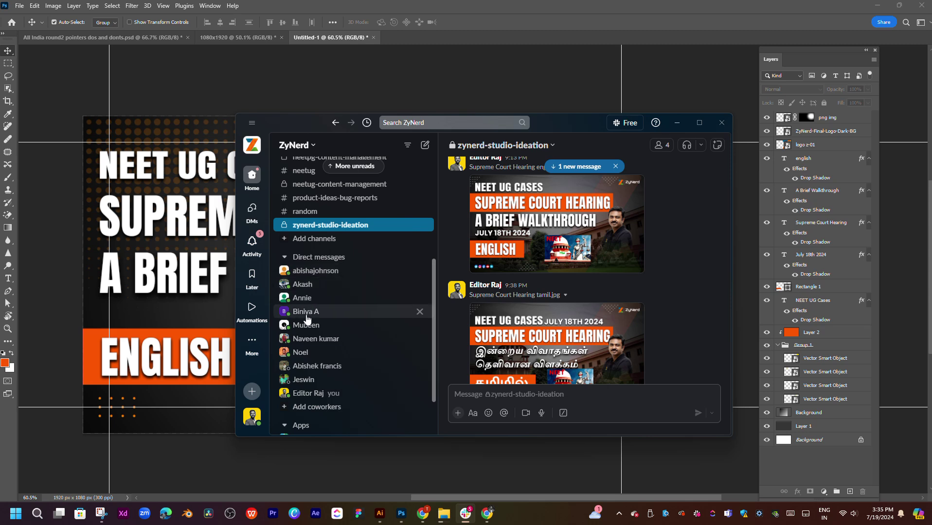
{"action": "left_click", "coordinate": [307, 339]}
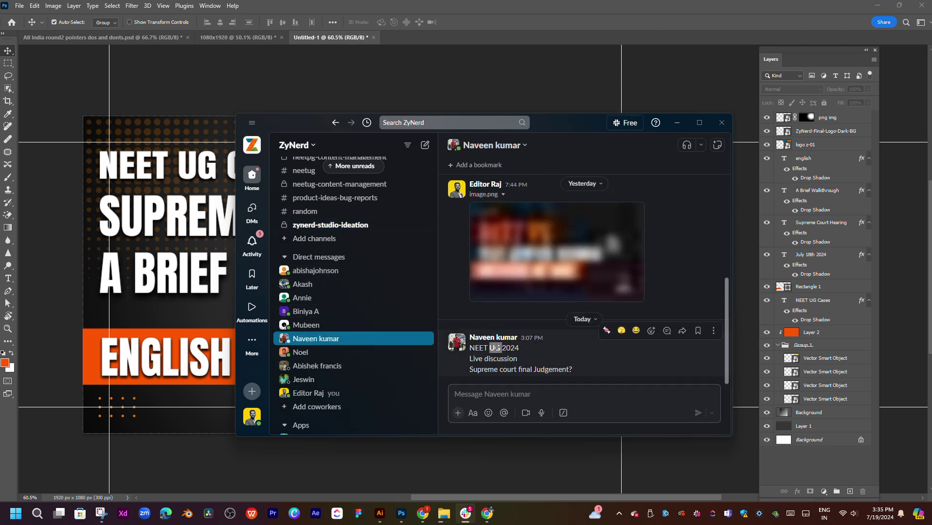
{"action": "triple_click", "coordinate": [496, 349]}
{"action": "key", "text": "ctrl+c"}
{"action": "key", "text": "alt+Tab"}
- Replace the NEET UG CASES title with the pasted NEET UG 2024
{"action": "left_click", "coordinate": [160, 167]}
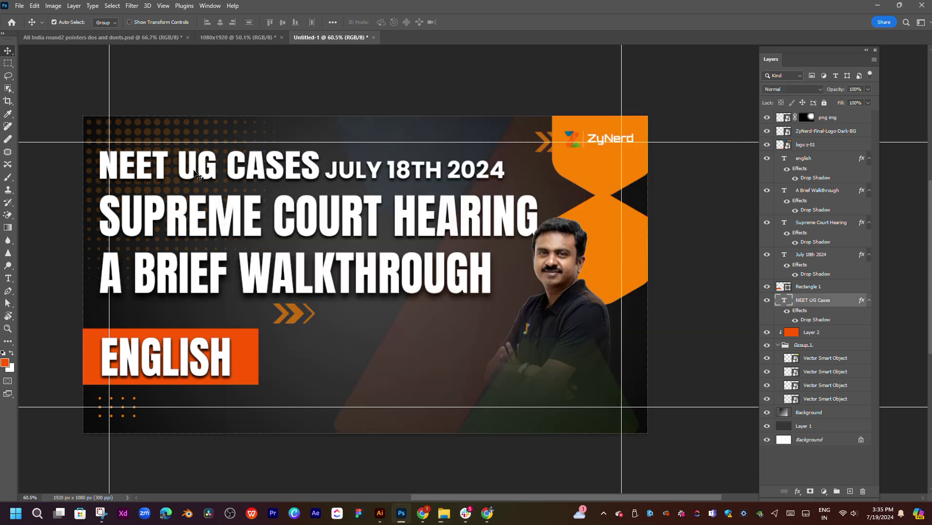
{"action": "double_click", "coordinate": [194, 169]}
{"action": "key", "text": "ctrl+v"}
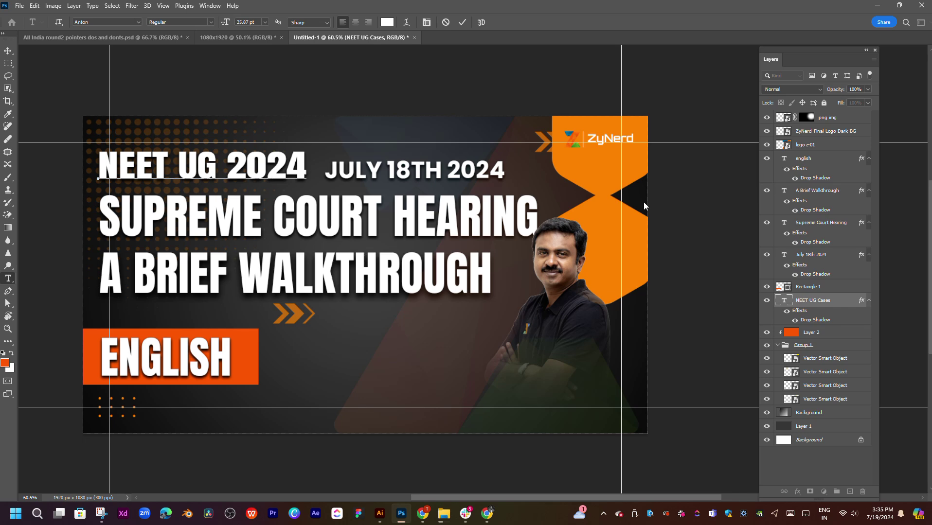
{"action": "key", "text": "ctrl+Return"}
{"action": "key", "text": "v"}
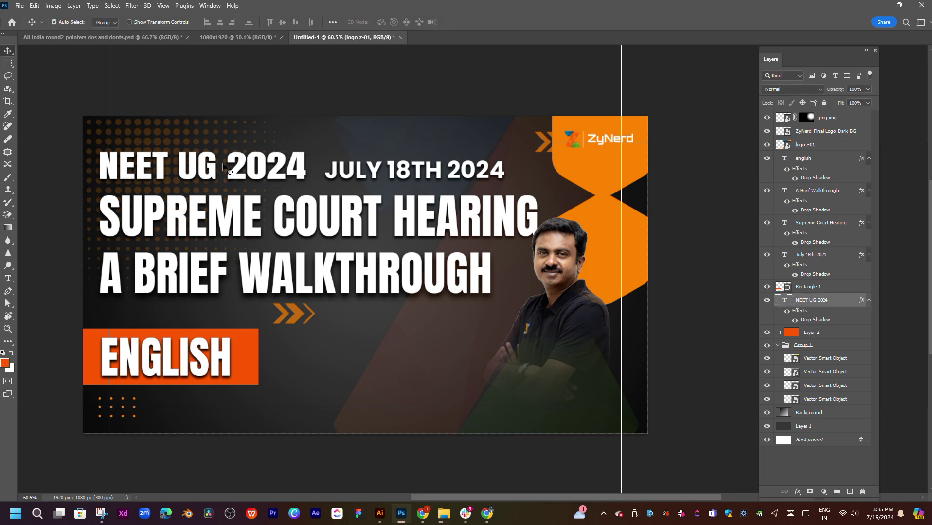
{"action": "double_click", "coordinate": [224, 168]}
{"action": "left_click", "coordinate": [117, 198]}
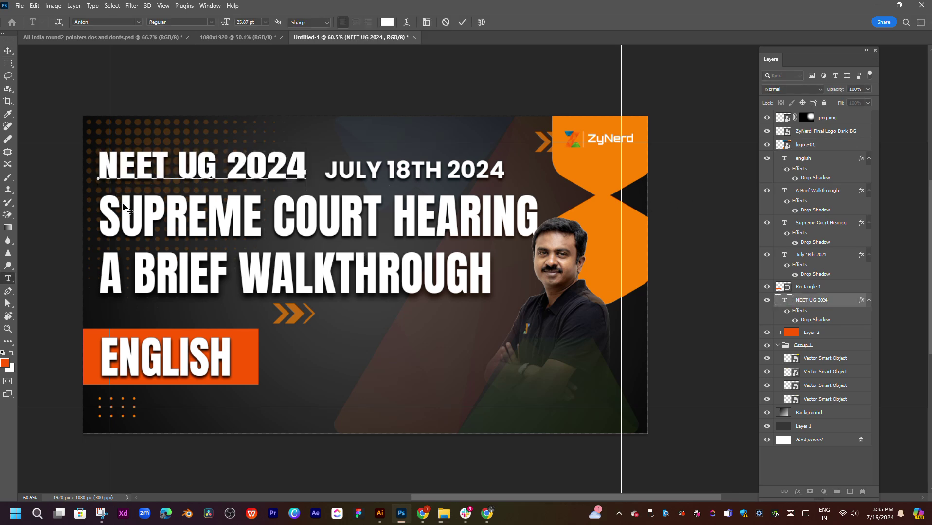
{"action": "key", "text": "ctrl+Return"}
{"action": "key", "text": "v"}
{"action": "left_click", "coordinate": [477, 181]}
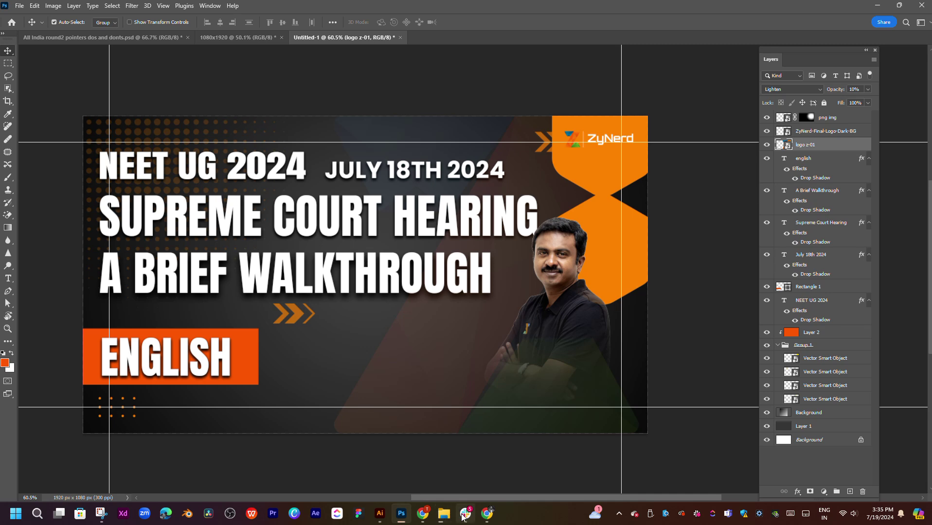
- Copy 'Live discussion' from Slack and paste it over the date line
{"action": "left_click", "coordinate": [465, 514]}
{"action": "triple_click", "coordinate": [486, 360]}
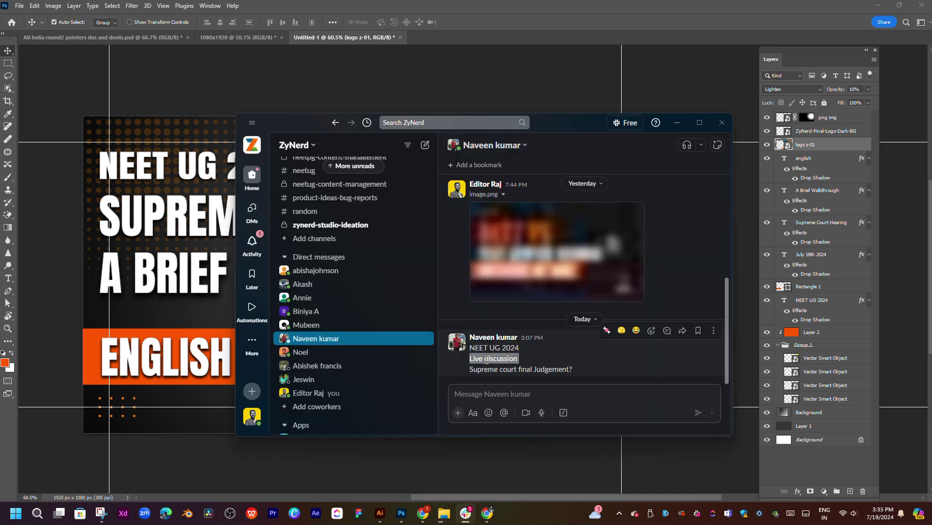
{"action": "key", "text": "alt+Tab"}
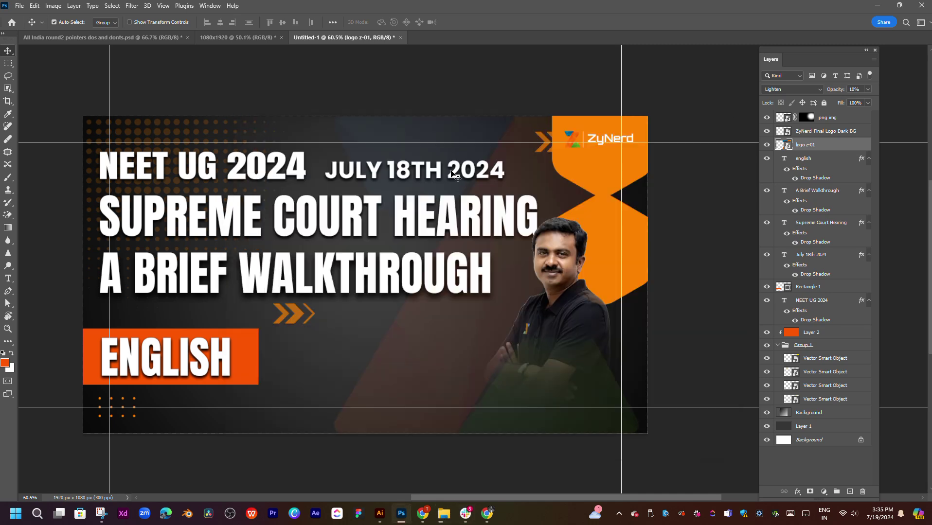
{"action": "double_click", "coordinate": [466, 170]}
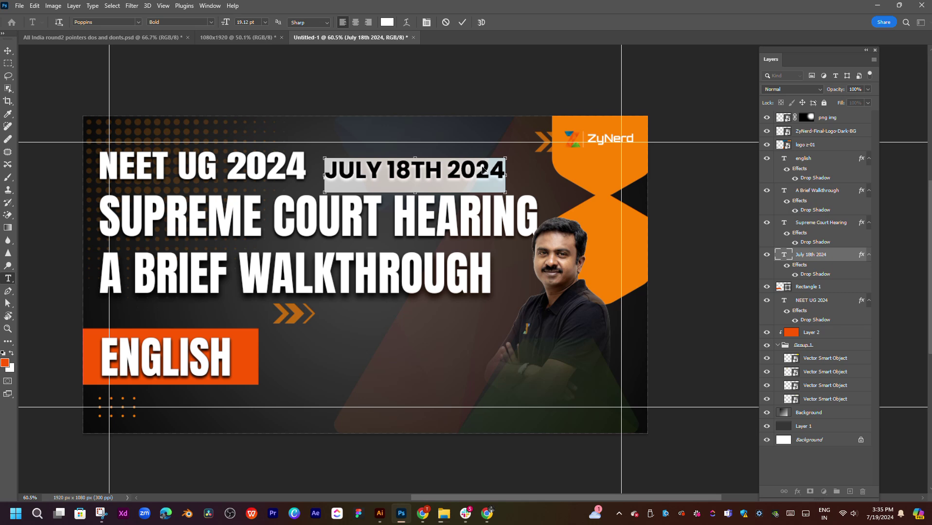
{"action": "type", "text": "LIVE DISCUSSION"}
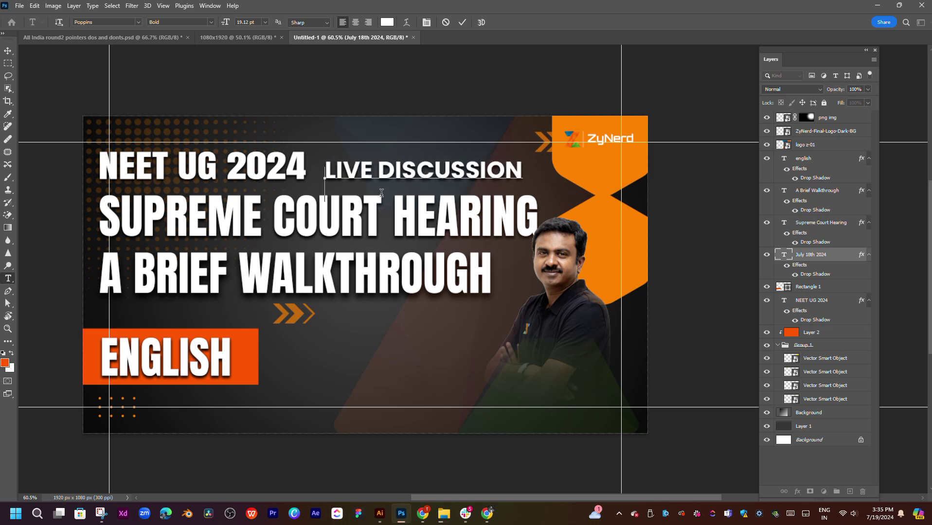
{"action": "key", "text": "End"}
{"action": "key", "text": "ctrl+Return"}
{"action": "key", "text": "v"}
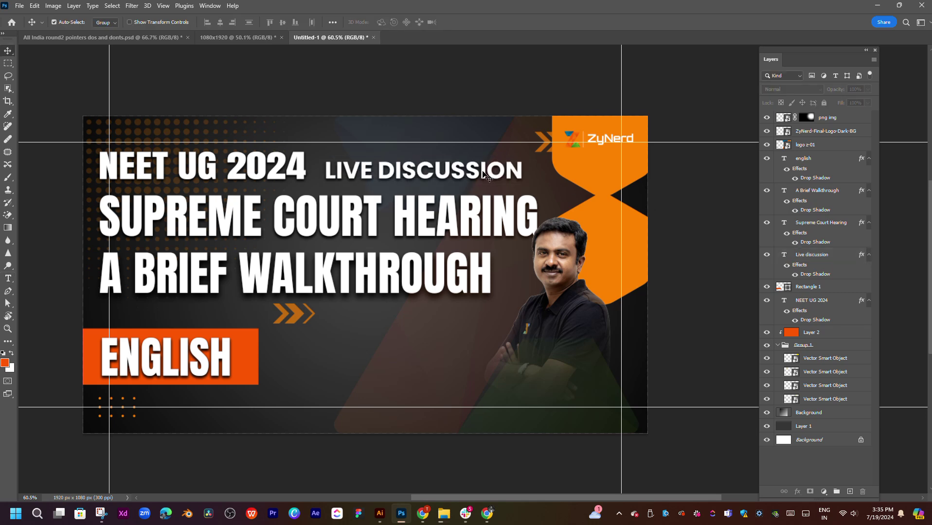
- Shift the faint diagonal background shape left
{"action": "left_click", "coordinate": [479, 170]}
{"action": "left_click_drag", "start_coordinate": [480, 171], "coordinate": [408, 181]}
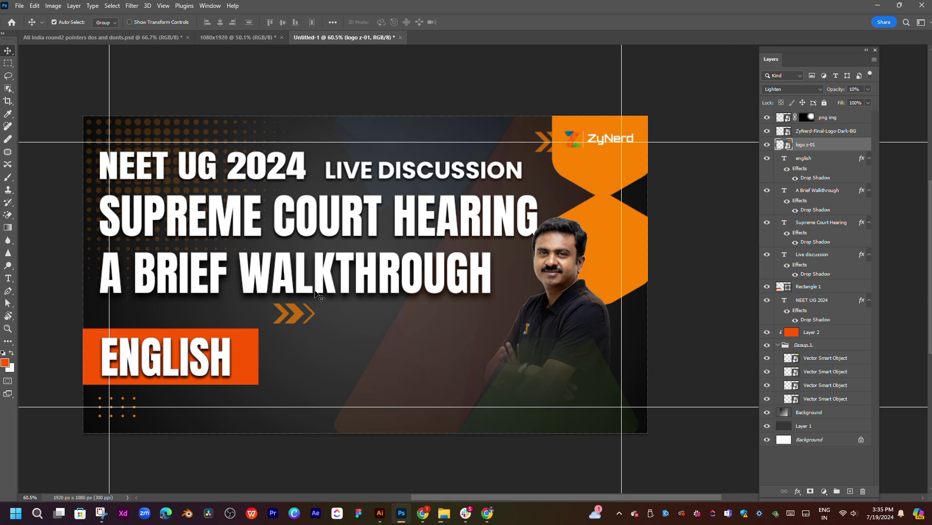
{"action": "left_click", "coordinate": [466, 514]}
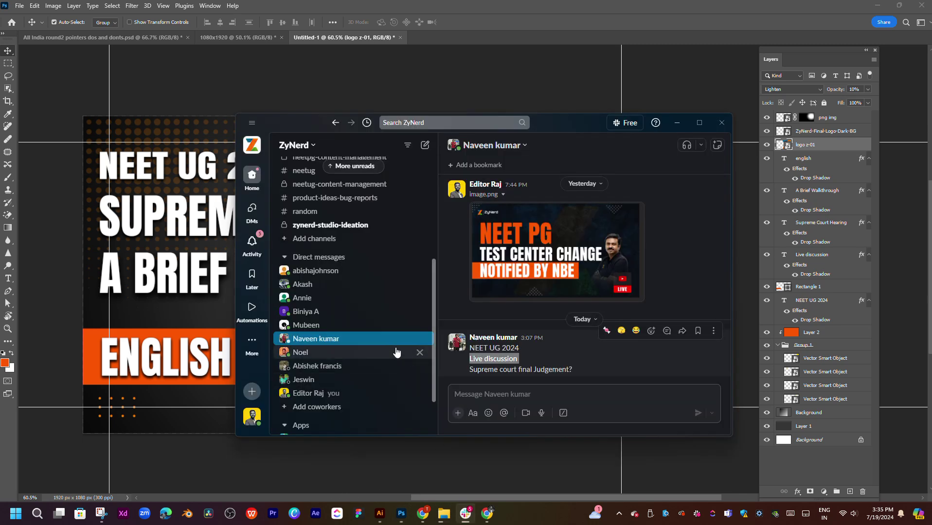
- Replace the headline with 'SUPREME COURT FINAL JUDGEMENT?' broken onto two lines
{"action": "double_click", "coordinate": [484, 370]}
{"action": "triple_click", "coordinate": [484, 369]}
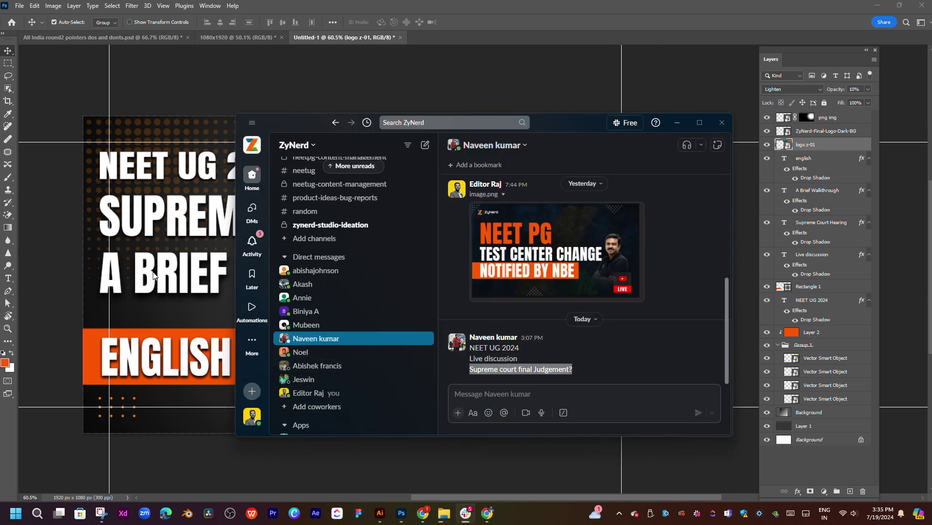
{"action": "left_click", "coordinate": [153, 276]}
{"action": "double_click", "coordinate": [176, 205]}
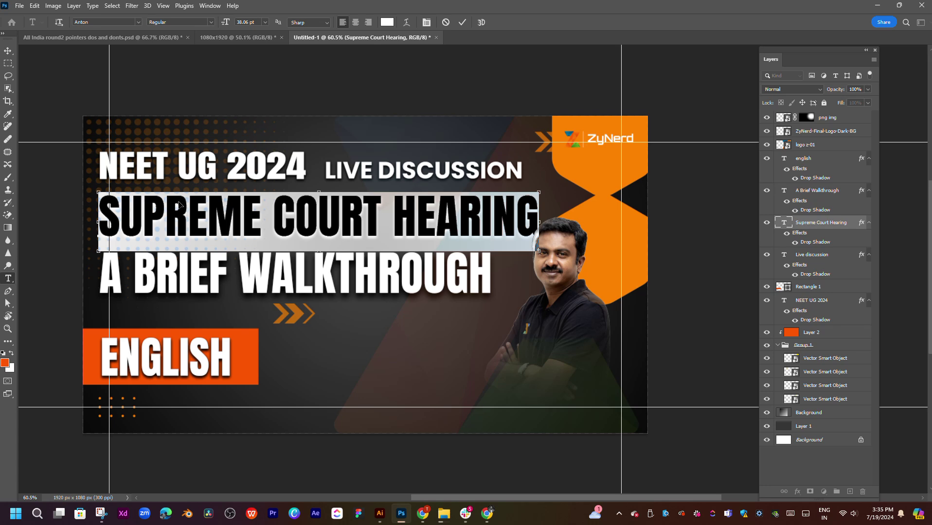
{"action": "key", "text": "ctrl+v"}
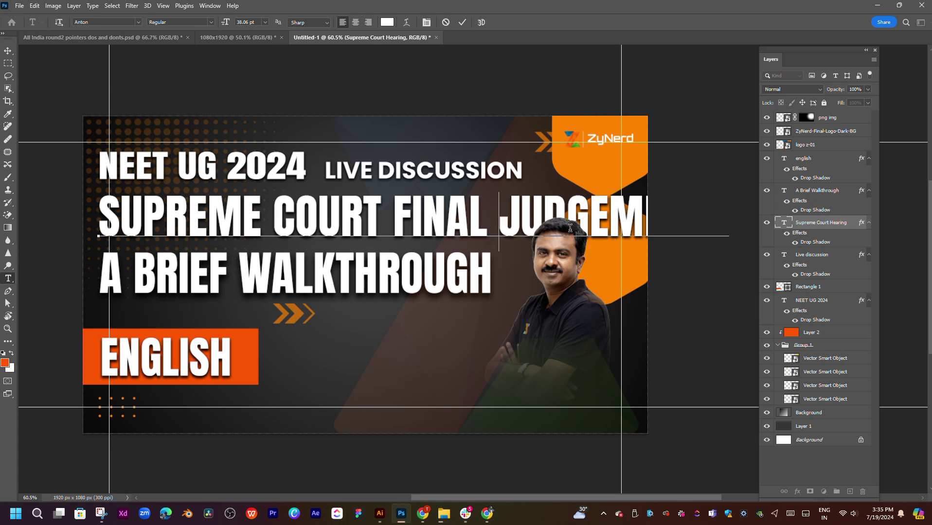
{"action": "left_click", "coordinate": [392, 216]}
{"action": "key", "text": "Return"}
{"action": "key", "text": "ctrl+Return"}
{"action": "key", "text": "v"}
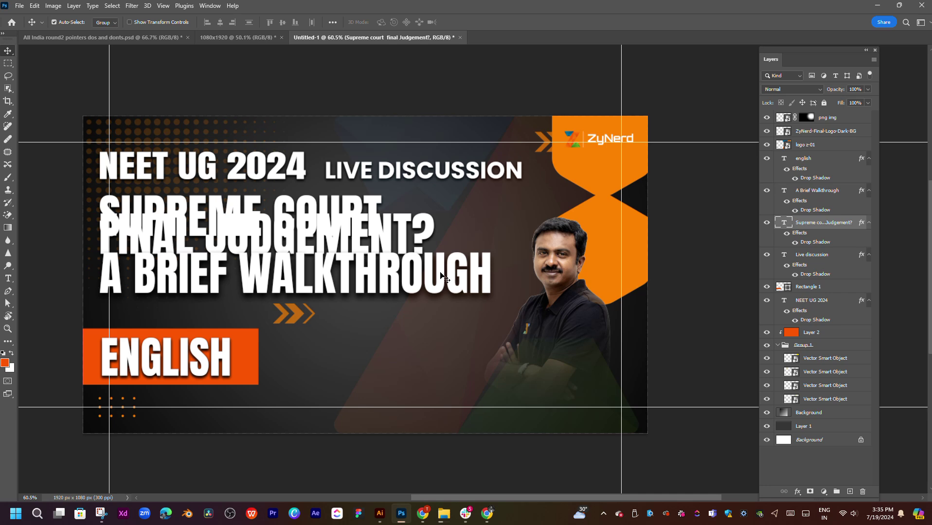
- Hide the A BRIEF WALKTHROUGH line and select the headline text for line spacing
{"action": "left_click", "coordinate": [446, 278]}
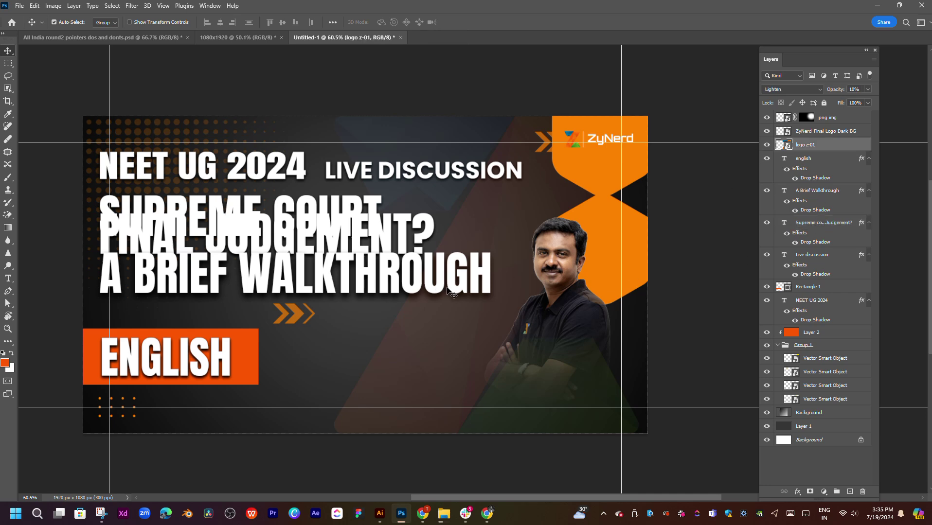
{"action": "left_click", "coordinate": [371, 297]}
{"action": "left_click", "coordinate": [767, 190]}
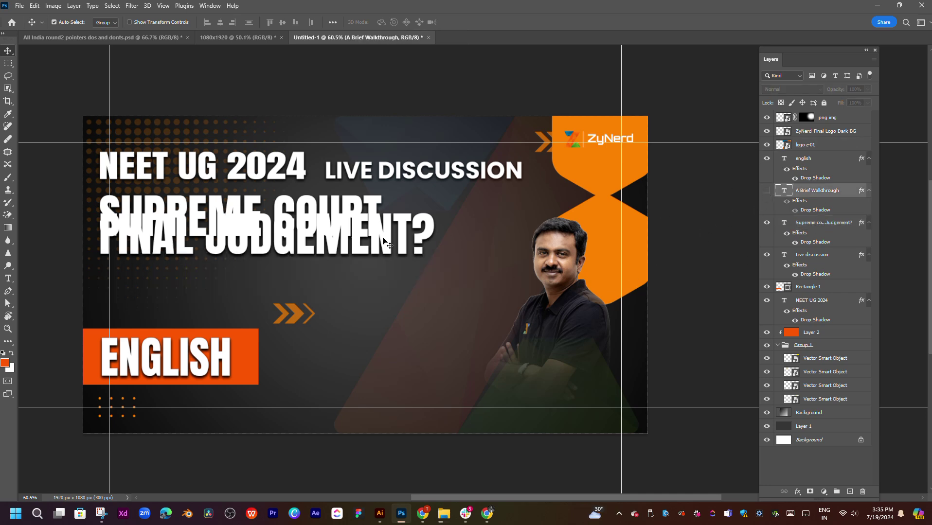
{"action": "double_click", "coordinate": [784, 222]}
{"action": "key", "text": "ctrl+t"}
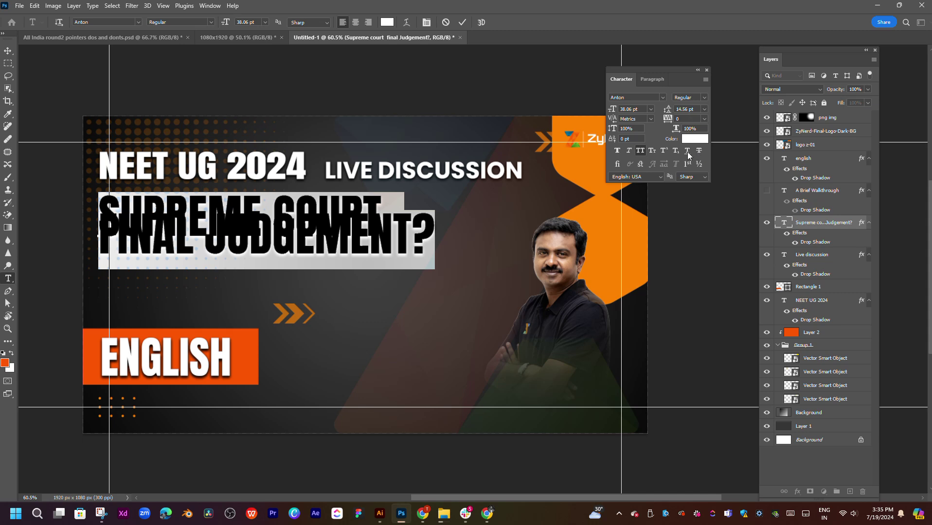
{"action": "left_click", "coordinate": [704, 109]}
- Set headline leading to Auto, scale it to about 126%, and nudge NEET UG 2024 right
{"action": "left_click", "coordinate": [691, 138]}
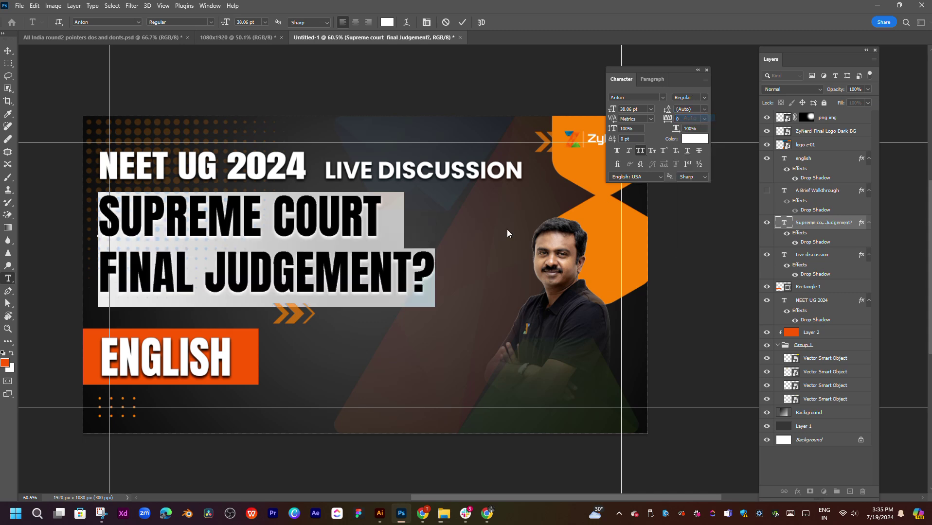
{"action": "left_click", "coordinate": [671, 287]}
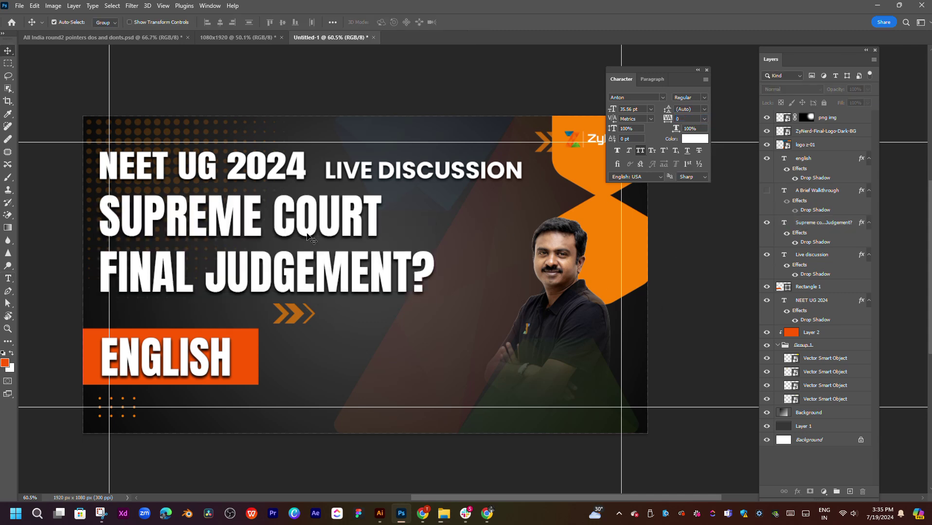
{"action": "key", "text": "ctrl+t"}
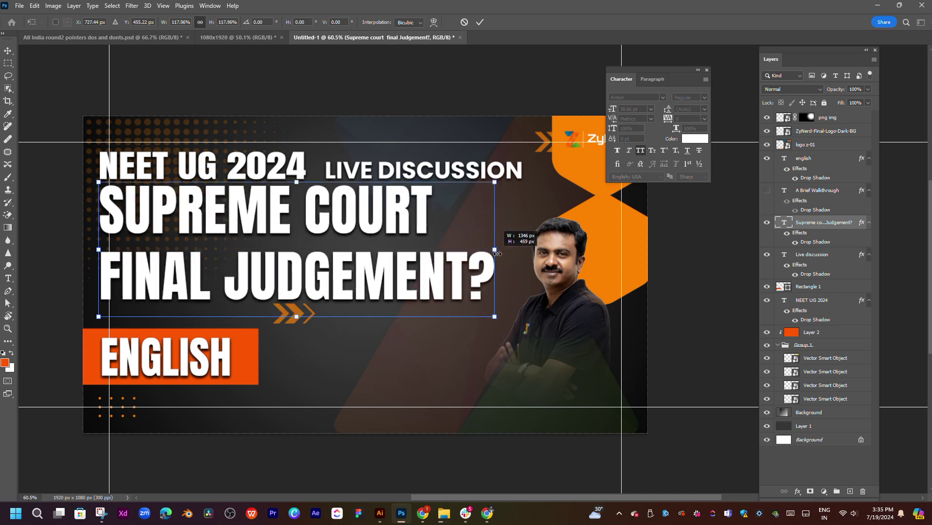
{"action": "left_click_drag", "start_coordinate": [433, 253], "coordinate": [521, 257]}
{"action": "left_click_drag", "start_coordinate": [277, 224], "coordinate": [285, 233]}
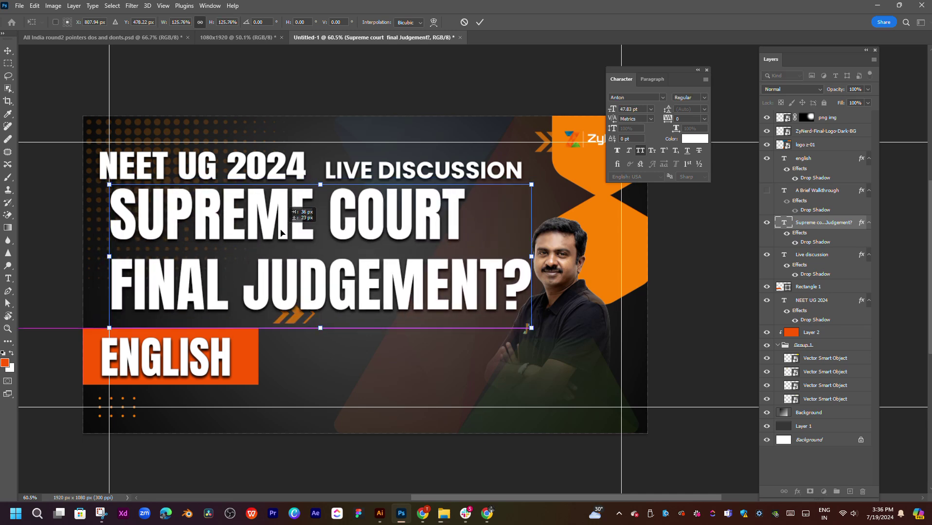
{"action": "key", "text": "Return"}
{"action": "left_click_drag", "start_coordinate": [253, 168], "coordinate": [262, 173]}
{"action": "left_click", "coordinate": [416, 177]}
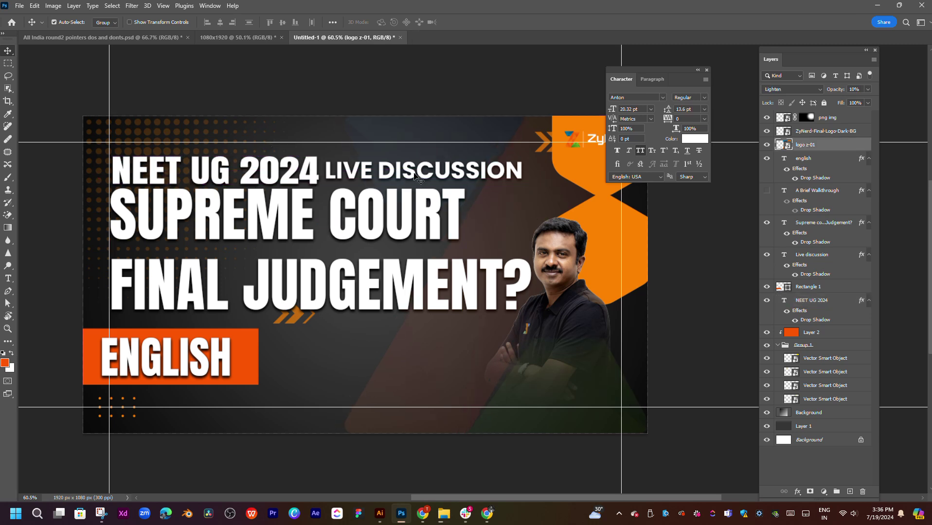
- Shift LIVE DISCUSSION right and colour it ff0000 red, then go to the 1080x1920 document
{"action": "left_click_drag", "start_coordinate": [348, 169], "coordinate": [355, 177]}
{"action": "double_click", "coordinate": [357, 175]}
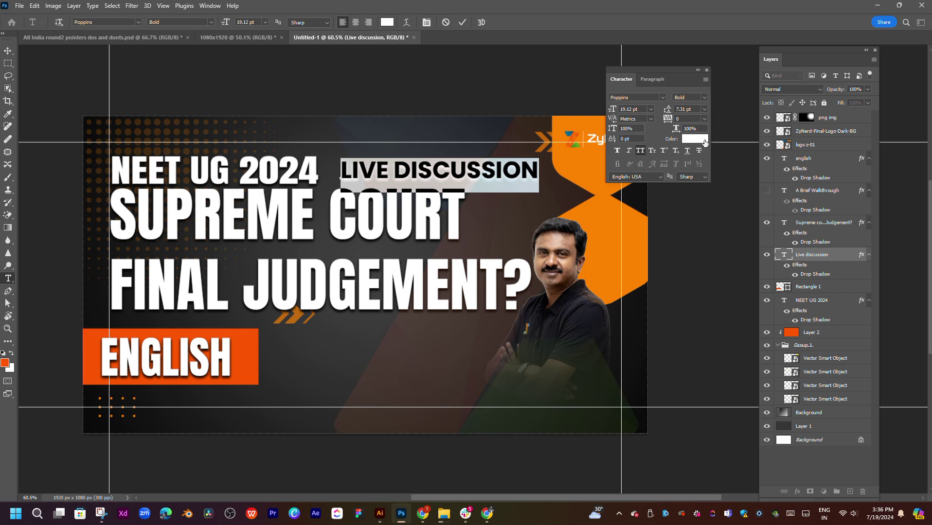
{"action": "left_click", "coordinate": [705, 139]}
{"action": "type", "text": "ff0000"}
{"action": "left_click", "coordinate": [871, 206]}
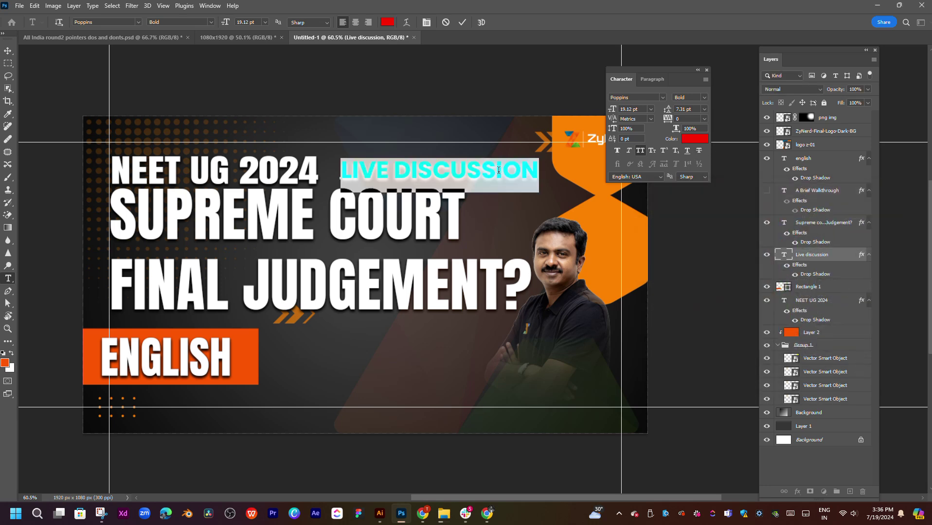
{"action": "key", "text": "ctrl+Return"}
{"action": "key", "text": "v"}
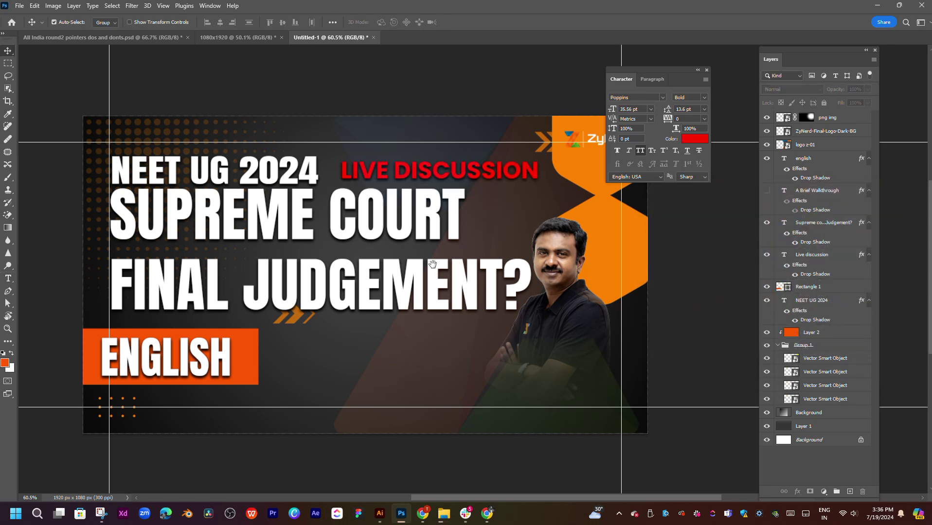
{"action": "left_click_drag", "start_coordinate": [432, 264], "coordinate": [406, 245]}
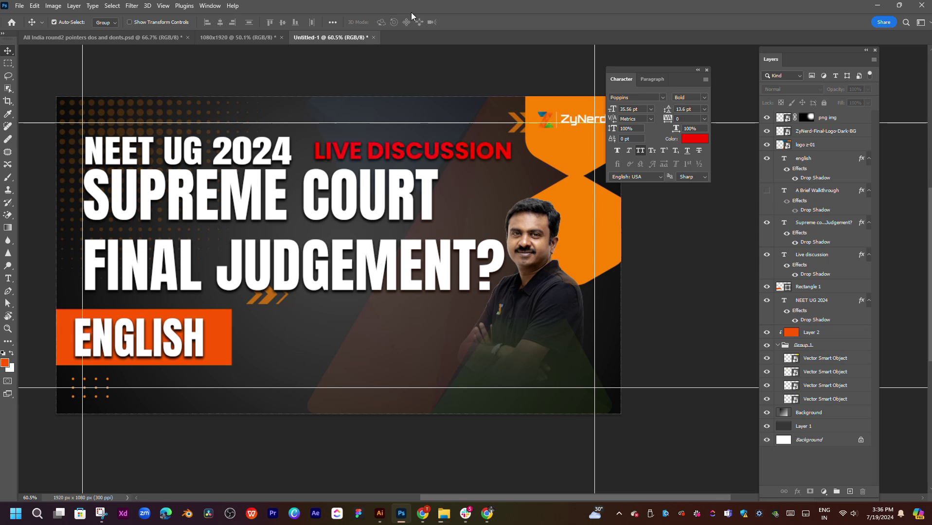
{"action": "left_click", "coordinate": [240, 39]}
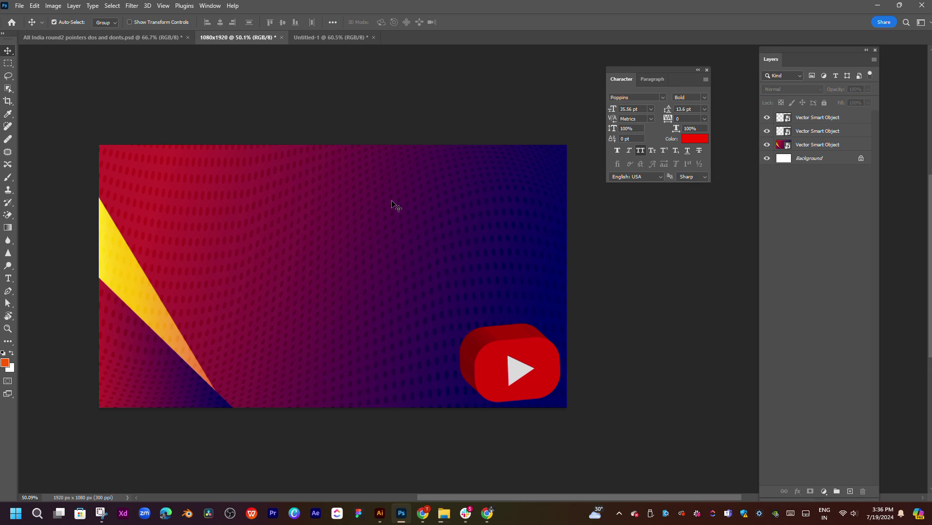
- In the c6902a80 Illustrator document, move the dotted wave pattern behind the gradient card
{"action": "left_click", "coordinate": [380, 515]}
{"action": "left_click", "coordinate": [247, 50]}
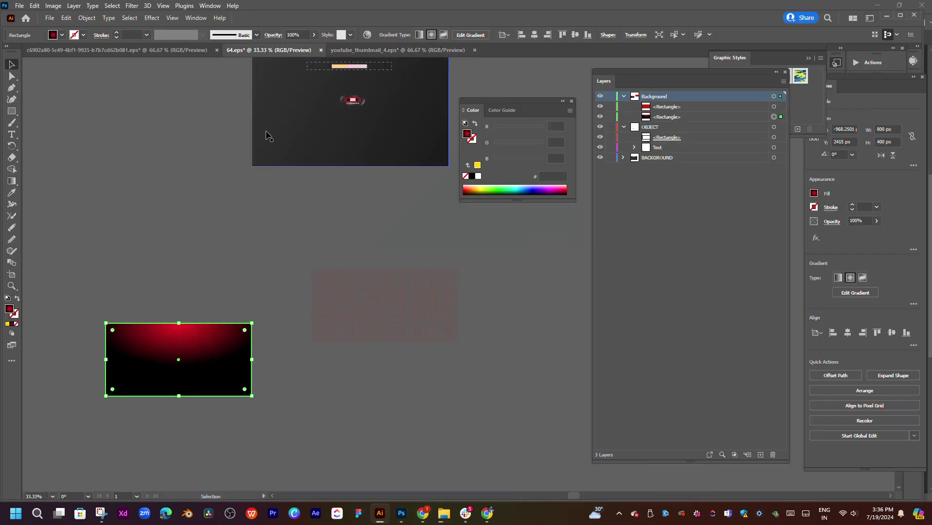
{"action": "left_click", "coordinate": [120, 50]}
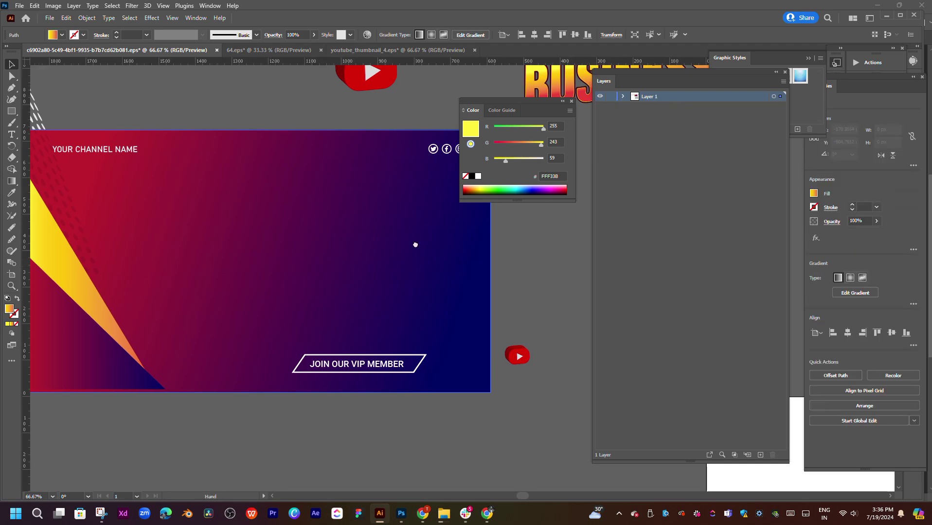
{"action": "left_click_drag", "start_coordinate": [416, 245], "coordinate": [147, 314]}
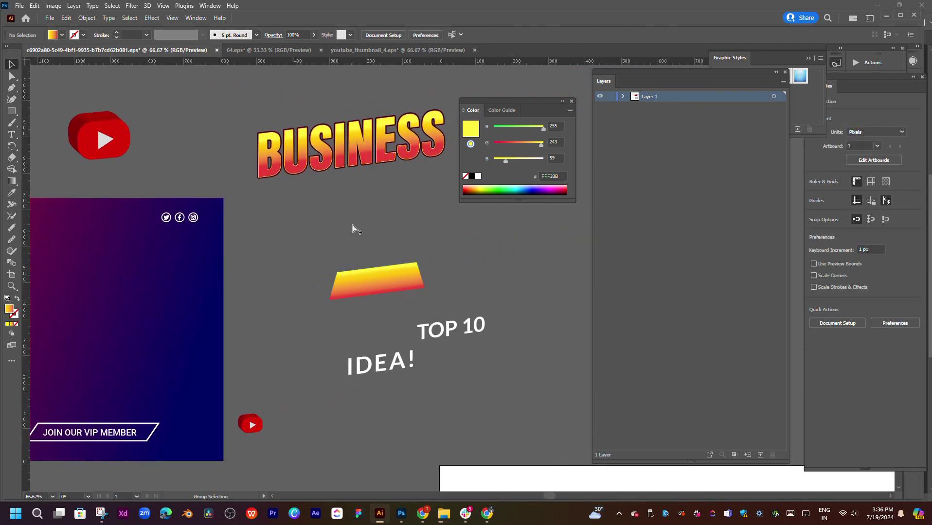
{"action": "scroll", "coordinate": [354, 229], "scroll_direction": "down", "scroll_amount": 3, "text": "alt"}
{"action": "scroll", "coordinate": [333, 260], "scroll_direction": "up", "scroll_amount": 3, "text": "alt"}
{"action": "scroll", "coordinate": [332, 261], "scroll_direction": "down", "scroll_amount": 2, "text": "alt"}
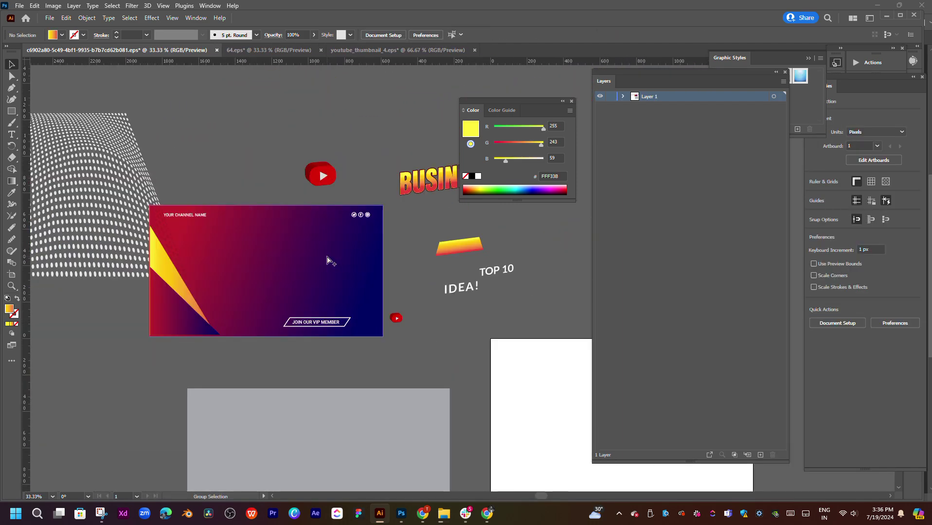
{"action": "scroll", "coordinate": [339, 252], "scroll_direction": "up", "scroll_amount": 1, "text": "alt"}
{"action": "scroll", "coordinate": [308, 256], "scroll_direction": "up", "scroll_amount": 1, "text": "alt"}
{"action": "left_click_drag", "start_coordinate": [158, 165], "coordinate": [494, 276]}
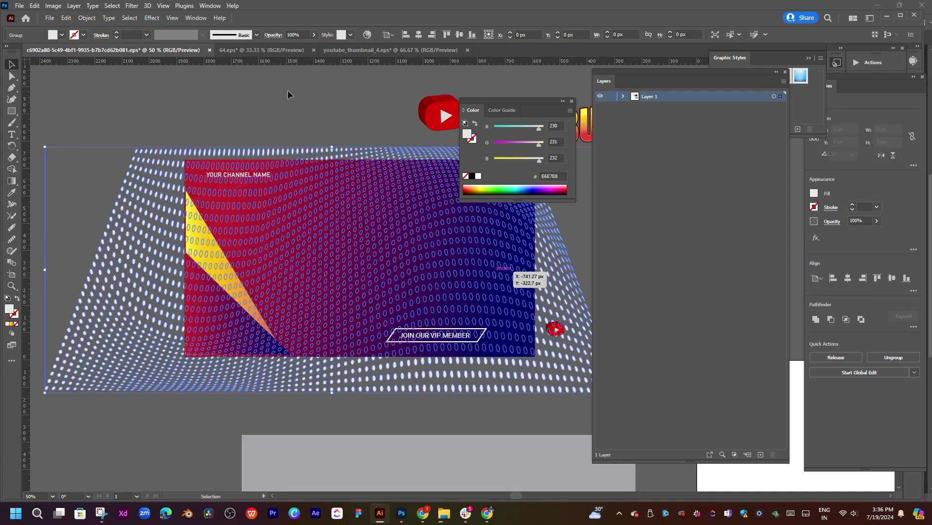
{"action": "left_click", "coordinate": [457, 397]}
{"action": "mouse_move", "coordinate": [401, 514]}
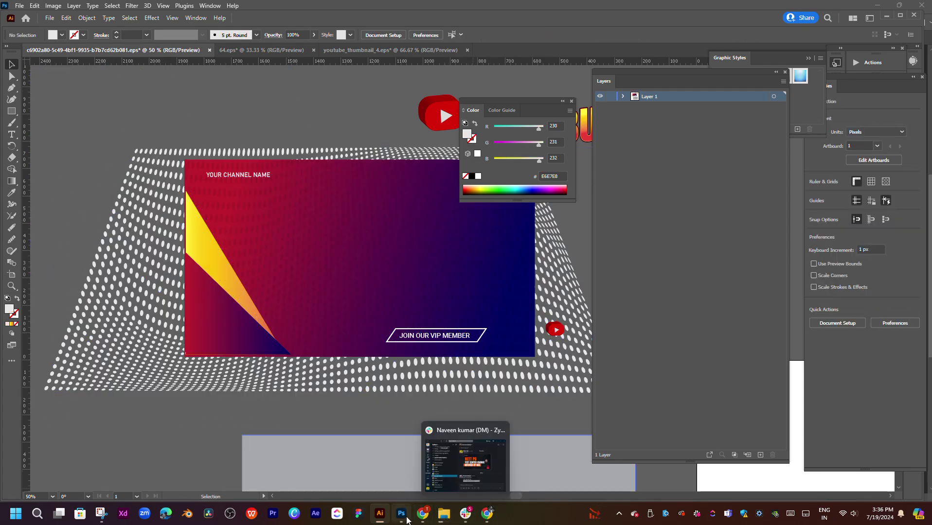
- Return to the Untitled-1 NEET thumbnail in Photoshop
{"action": "left_click", "coordinate": [405, 518]}
{"action": "left_click", "coordinate": [406, 518]}
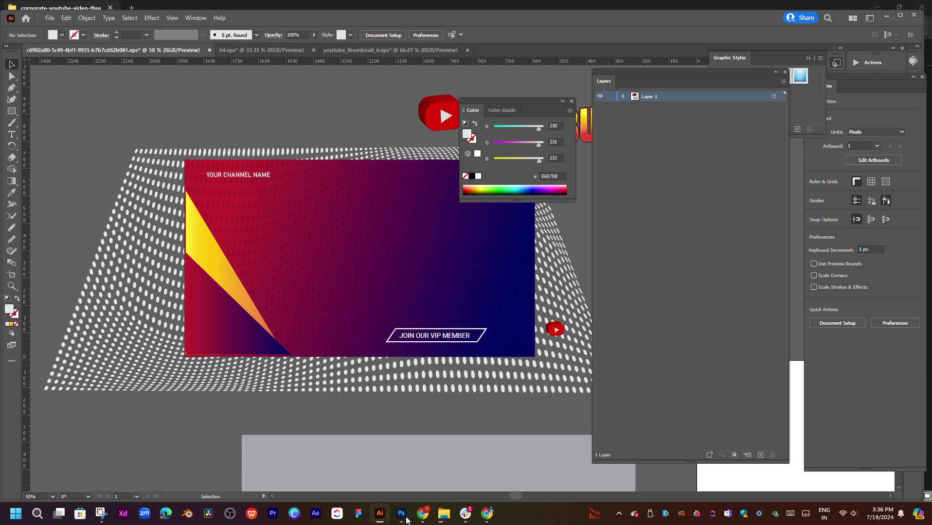
{"action": "left_click", "coordinate": [402, 515]}
{"action": "left_click", "coordinate": [330, 37]}
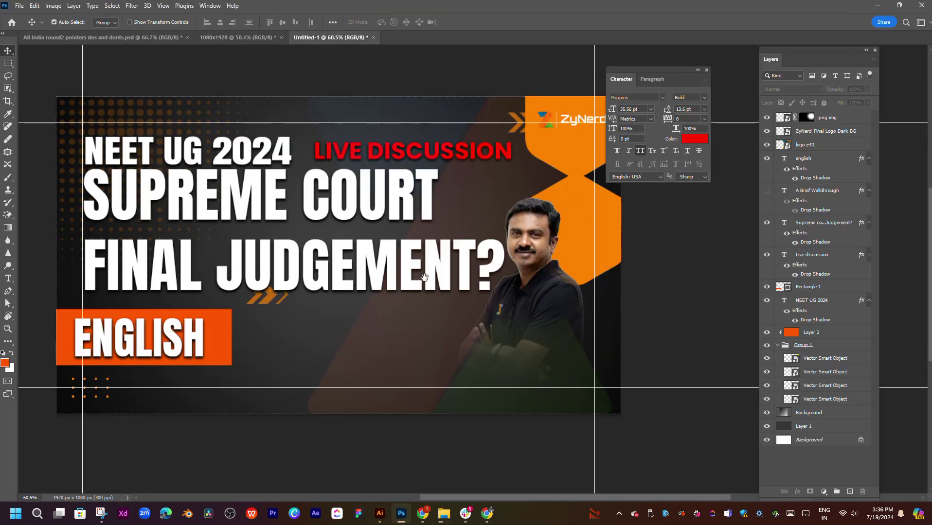
- Move the orange angled shape to the thumbnail's right edge behind the ZyNerd logo
{"action": "left_click_drag", "start_coordinate": [425, 279], "coordinate": [472, 273]}
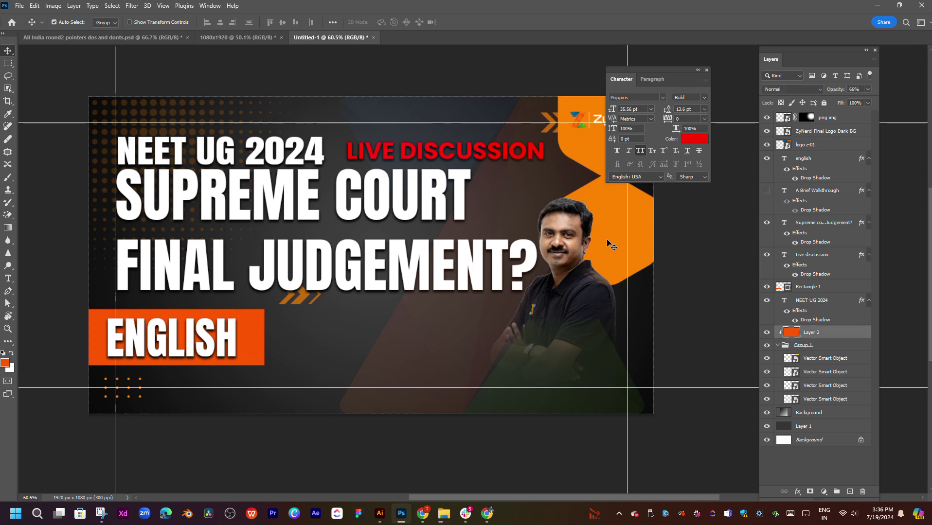
{"action": "mouse_move", "coordinate": [608, 249]}
{"action": "left_mouse_down"}
{"action": "mouse_move", "coordinate": [576, 249]}
{"action": "mouse_move", "coordinate": [641, 243]}
{"action": "left_mouse_up"}
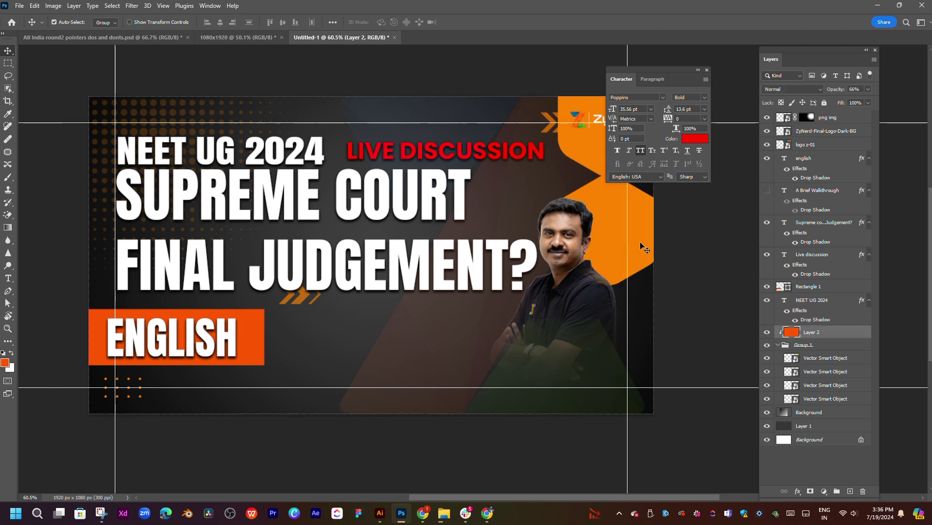
{"action": "left_click", "coordinate": [829, 359]}
{"action": "key", "text": "ctrl+t"}
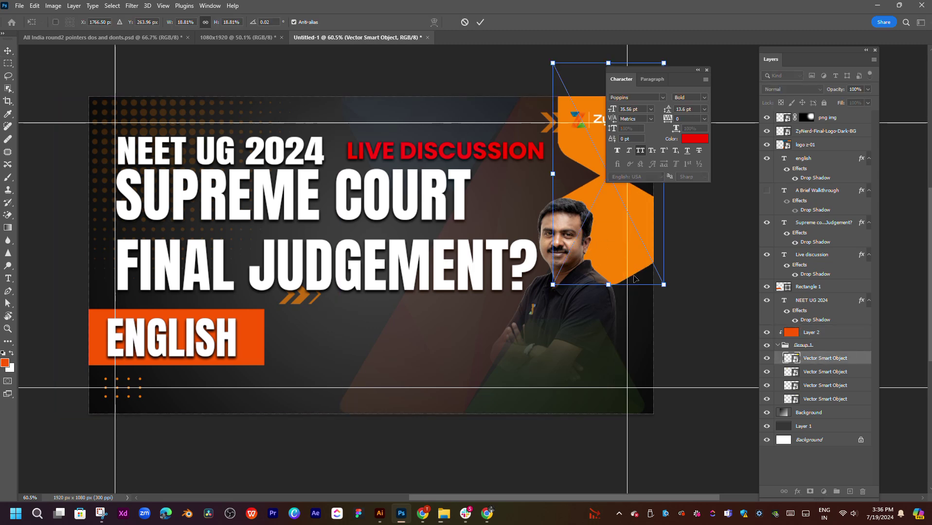
{"action": "mouse_move", "coordinate": [596, 253]}
{"action": "left_mouse_down"}
{"action": "mouse_move", "coordinate": [552, 261]}
{"action": "mouse_move", "coordinate": [551, 180]}
{"action": "mouse_move", "coordinate": [550, 202]}
{"action": "mouse_move", "coordinate": [648, 213]}
{"action": "left_mouse_up"}
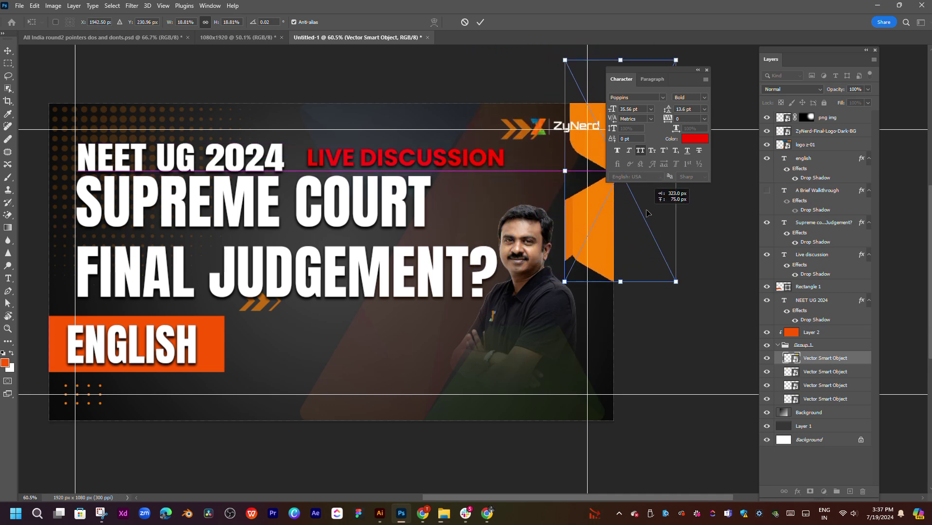
{"action": "key", "text": "Return"}
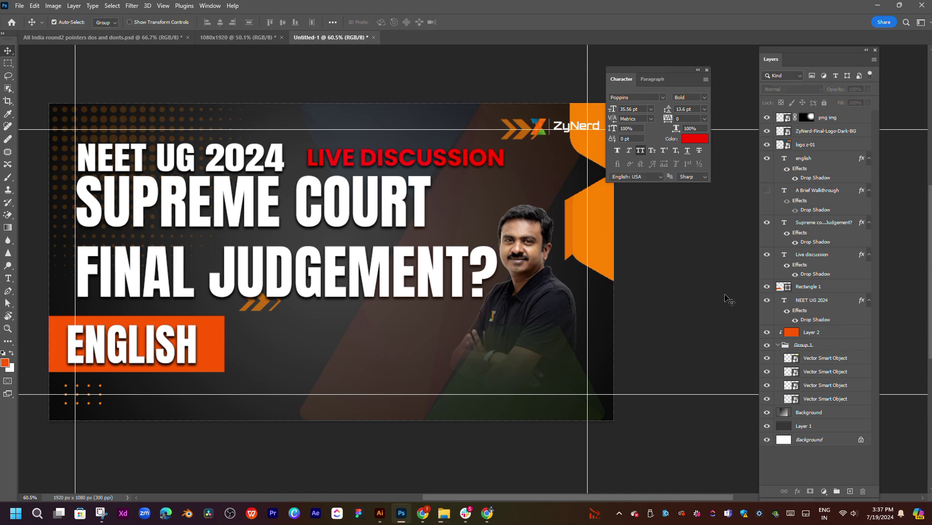
{"action": "left_click_drag", "start_coordinate": [508, 307], "coordinate": [529, 331]}
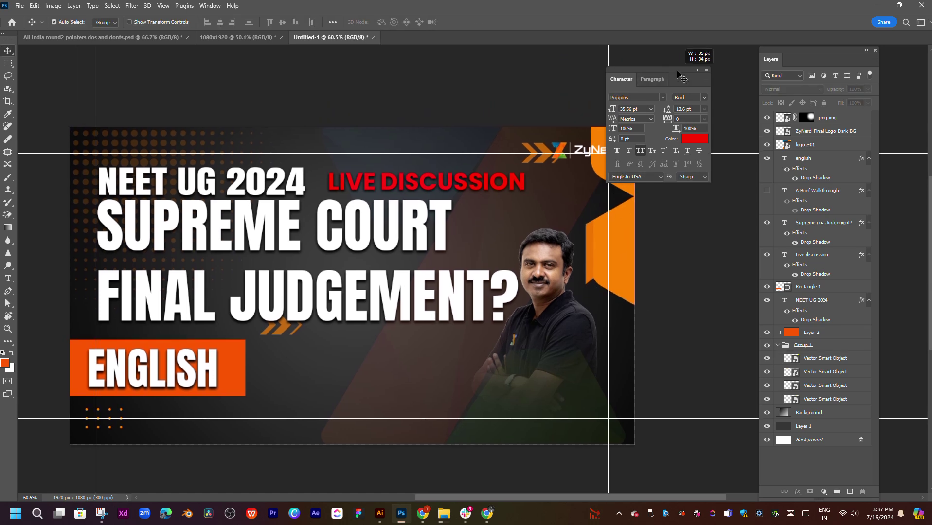
{"action": "left_click_drag", "start_coordinate": [625, 81], "coordinate": [674, 78]}
{"action": "left_click_drag", "start_coordinate": [547, 298], "coordinate": [532, 265]}
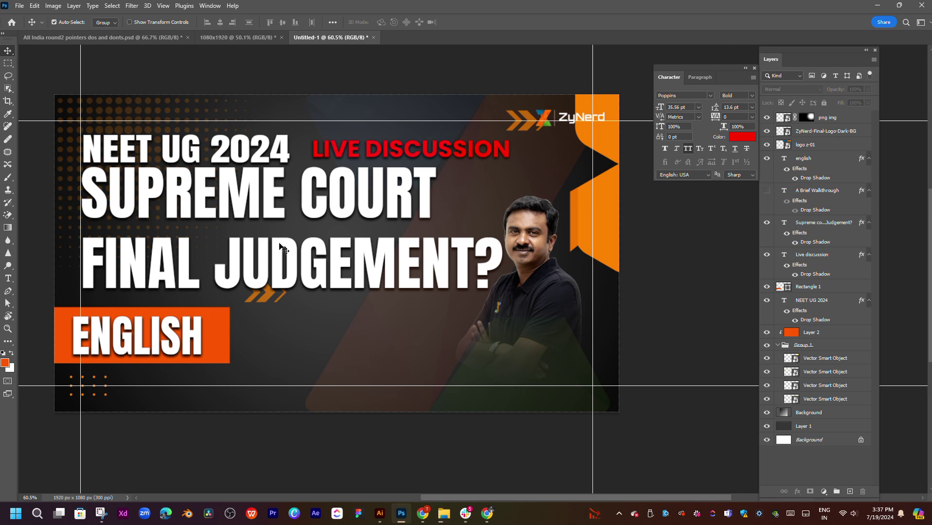
{"action": "mouse_move", "coordinate": [487, 514]}
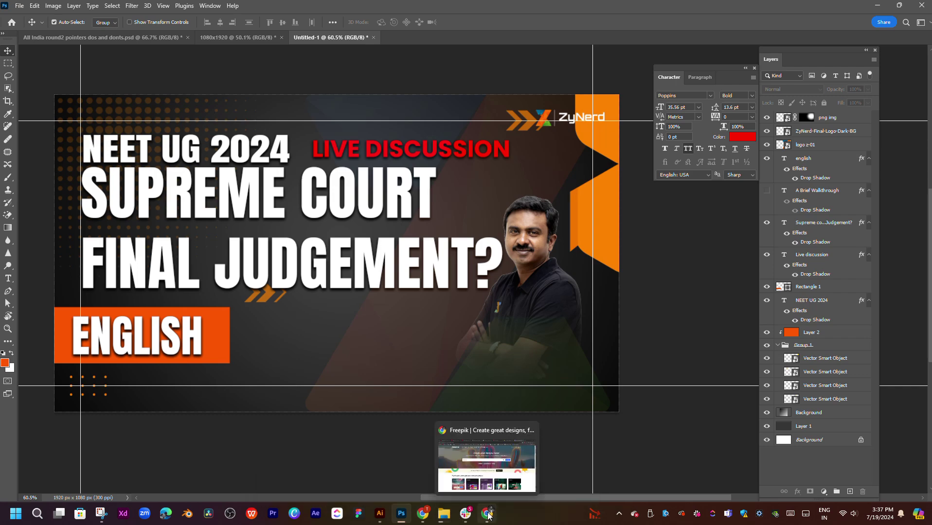
- Paste the Supreme Court photo and enlarge it to fill the canvas
{"action": "left_click", "coordinate": [339, 319]}
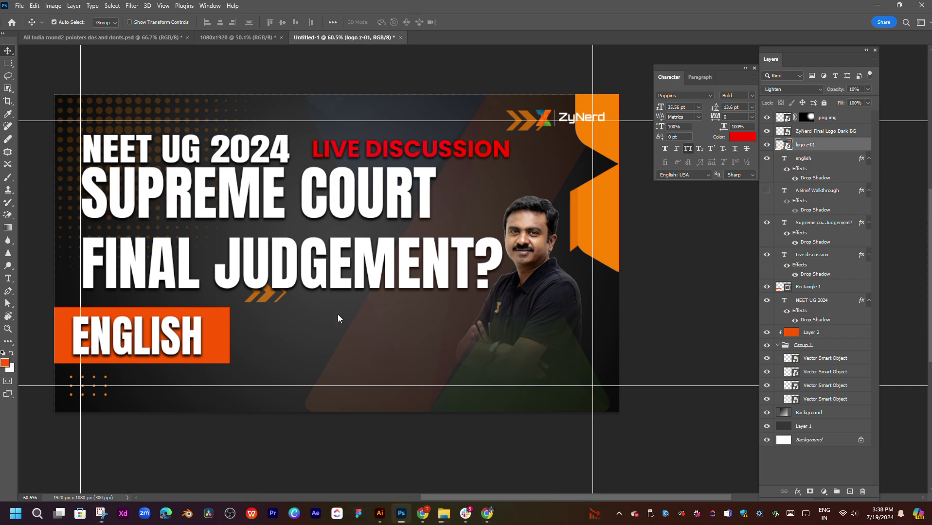
{"action": "key", "text": "ctrl+v"}
{"action": "key", "text": "ctrl+t"}
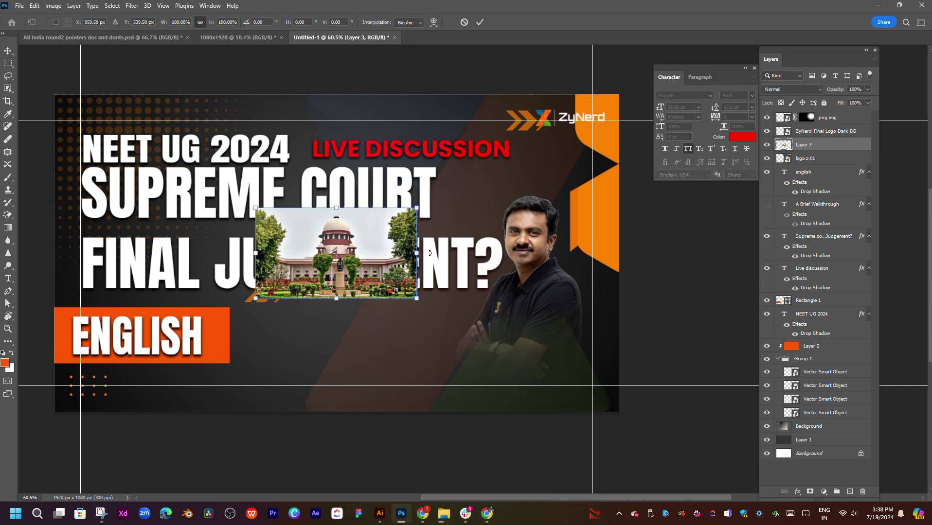
{"action": "left_click_drag", "start_coordinate": [419, 254], "coordinate": [626, 263]}
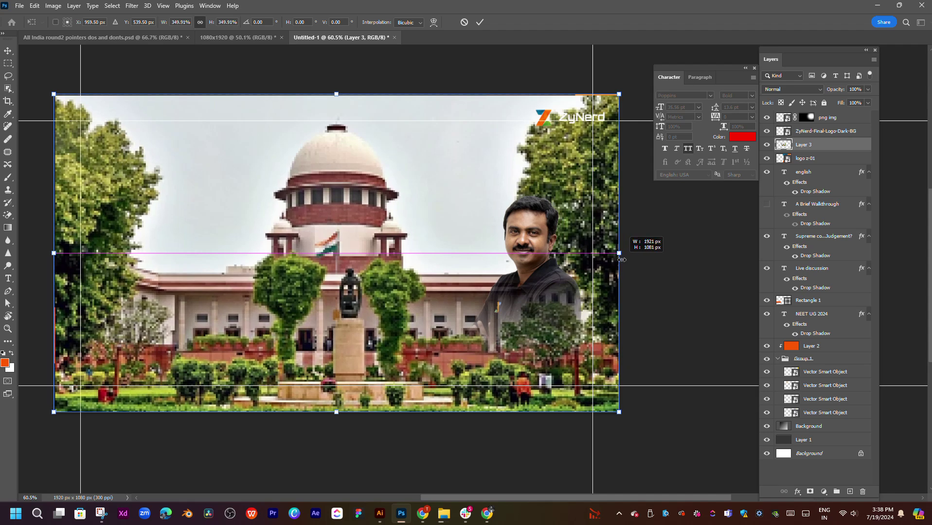
{"action": "key", "text": "Return"}
- Try lowering the ZyNerd logo layer with Darken blending, then restore it under png img
{"action": "mouse_move", "coordinate": [825, 131]}
{"action": "left_mouse_down"}
{"action": "mouse_move", "coordinate": [827, 429]}
{"action": "mouse_move", "coordinate": [806, 411]}
{"action": "mouse_move", "coordinate": [809, 419]}
{"action": "left_mouse_up"}
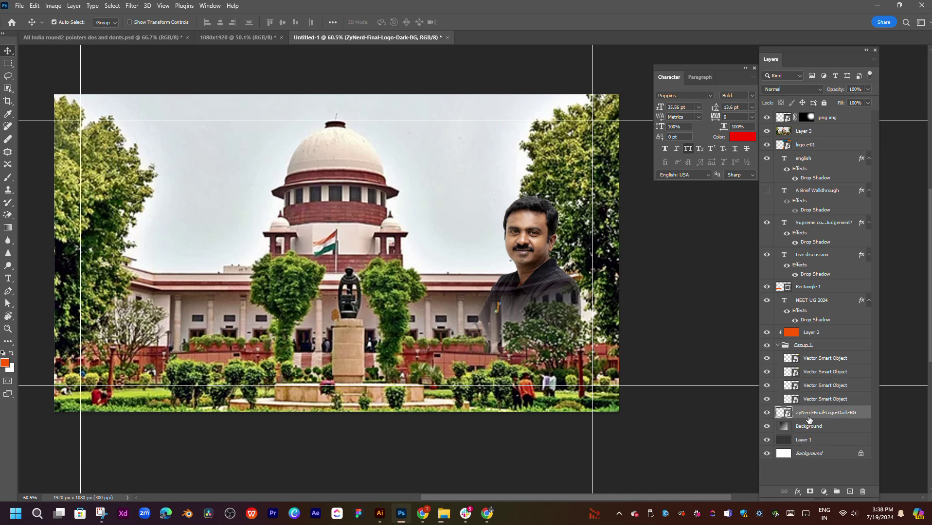
{"action": "left_click", "coordinate": [797, 89]}
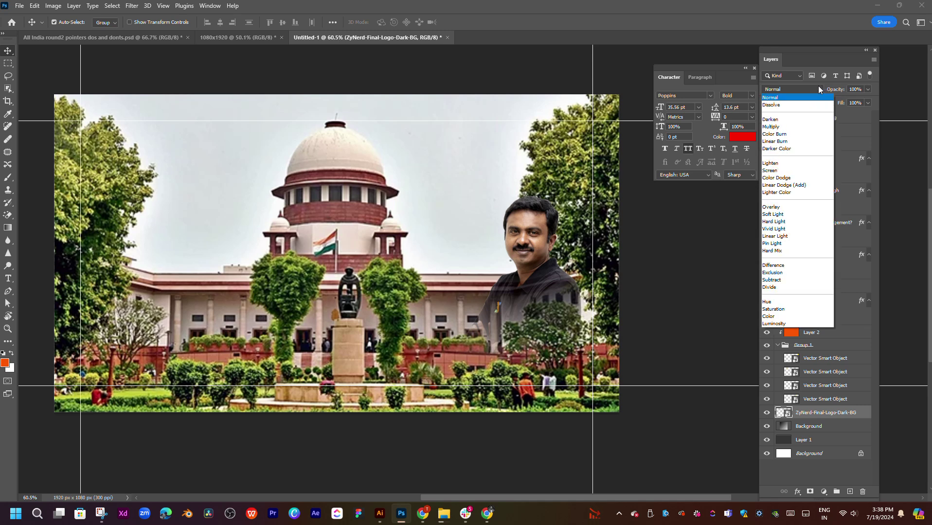
{"action": "left_click", "coordinate": [781, 120]}
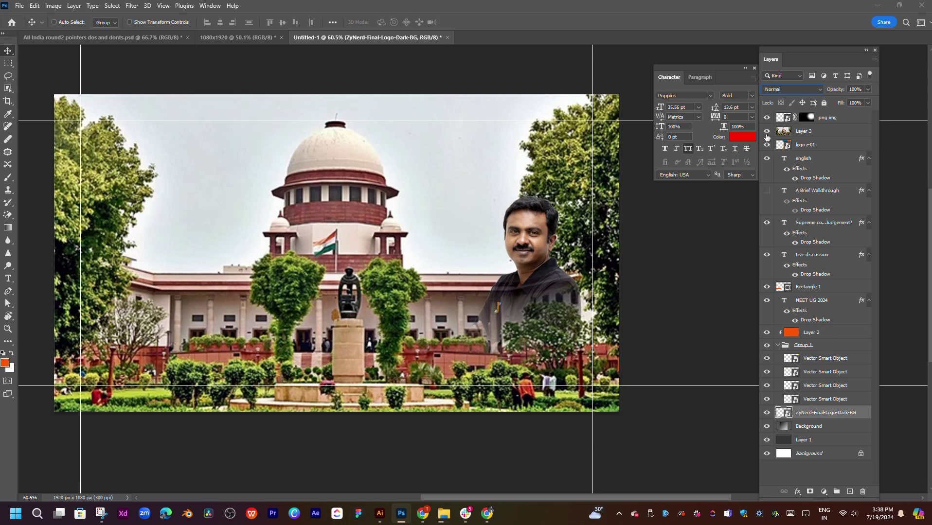
{"action": "left_click_drag", "start_coordinate": [825, 412], "coordinate": [822, 127]}
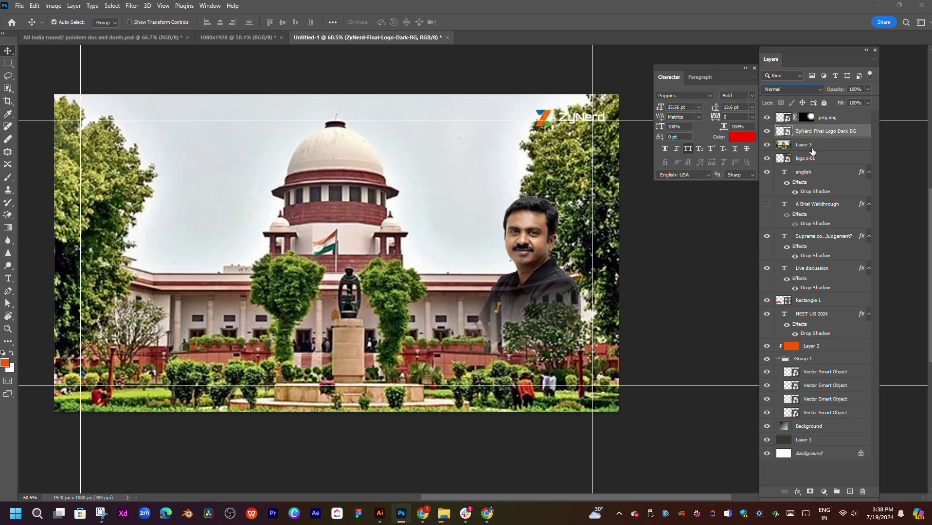
- Move Layer 3 above Background, out of the group, and blend it with Multiply
{"action": "left_click_drag", "start_coordinate": [812, 148], "coordinate": [815, 420]}
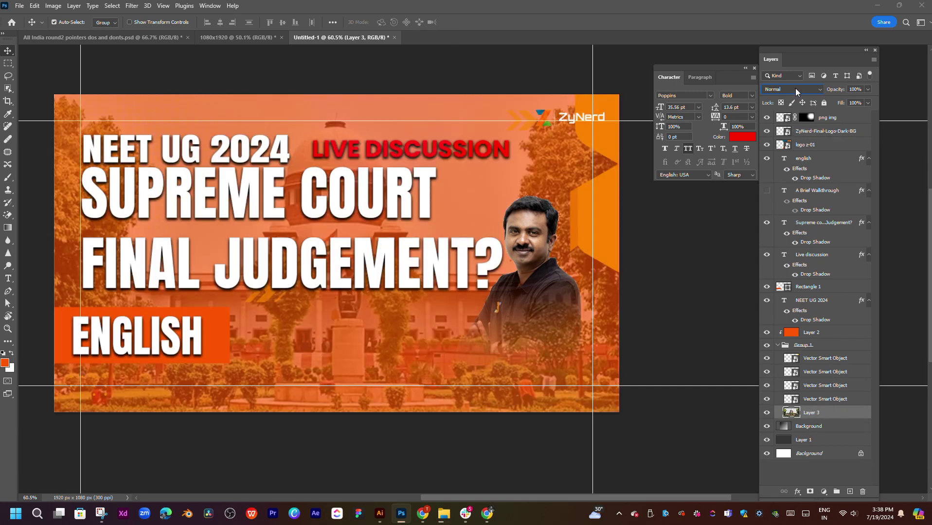
{"action": "left_click", "coordinate": [796, 91]}
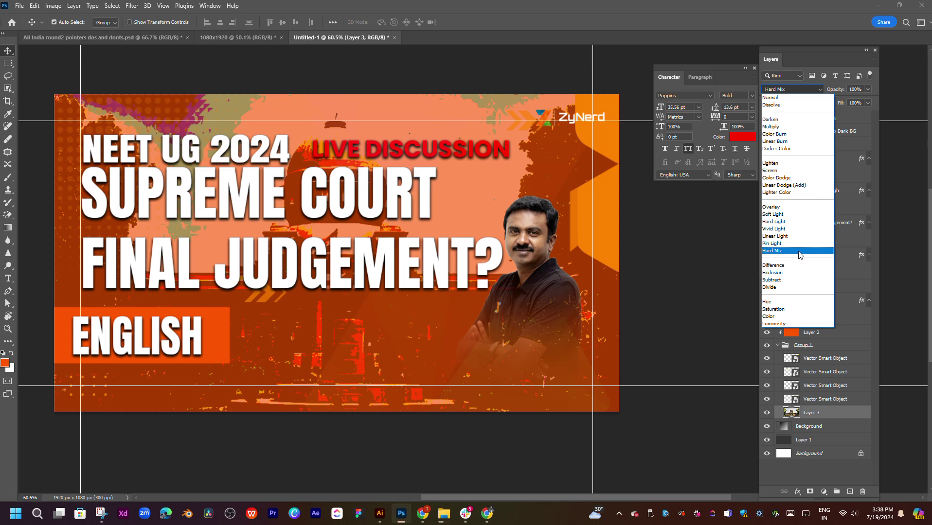
{"action": "left_click", "coordinate": [813, 427]}
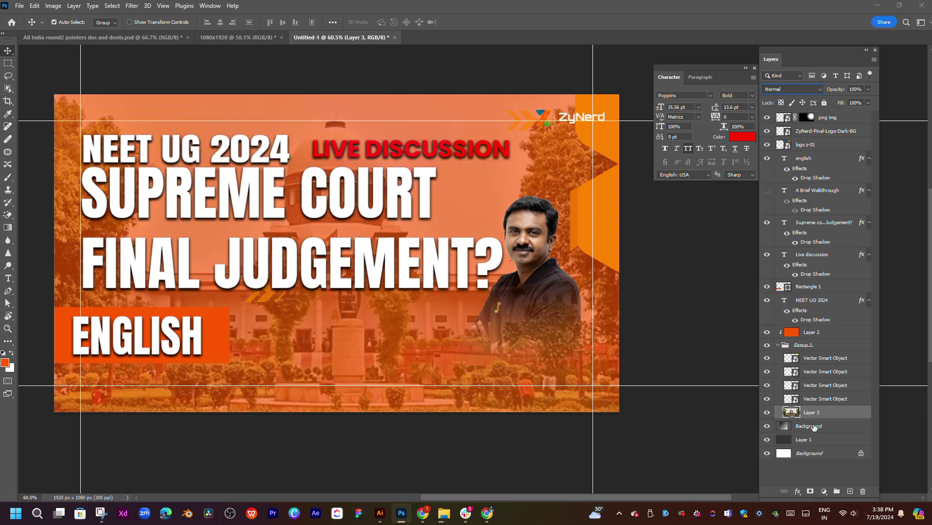
{"action": "left_click_drag", "start_coordinate": [827, 420], "coordinate": [827, 427]}
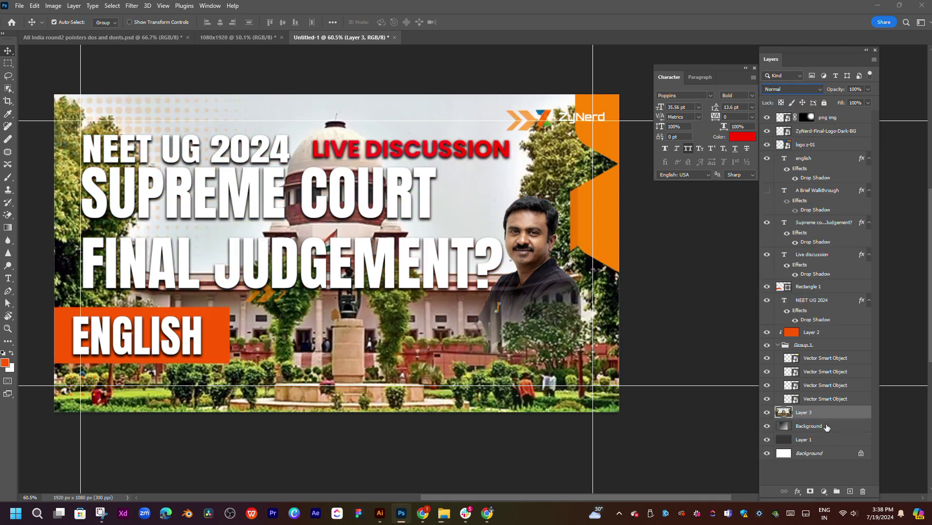
{"action": "left_click", "coordinate": [801, 90]}
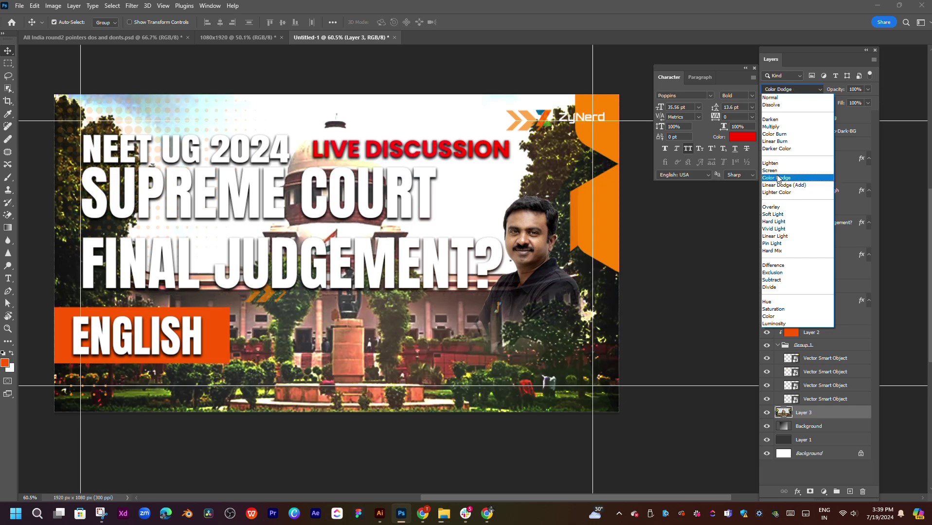
{"action": "left_click", "coordinate": [777, 127]}
{"action": "left_click", "coordinate": [672, 276]}
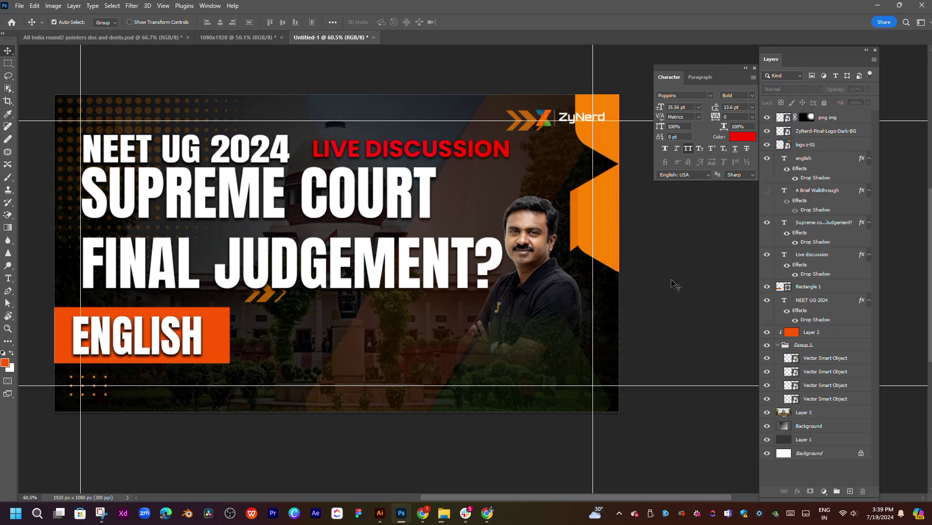
- Switch to the 'All India round2 pointers dos and donts' document and select its neet layer
{"action": "left_click_drag", "start_coordinate": [463, 271], "coordinate": [475, 274]}
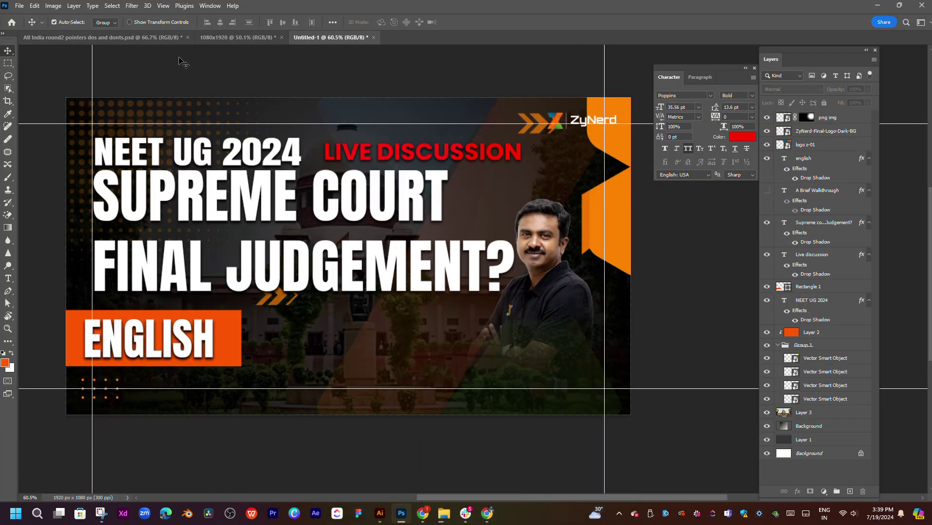
{"action": "left_click", "coordinate": [146, 38]}
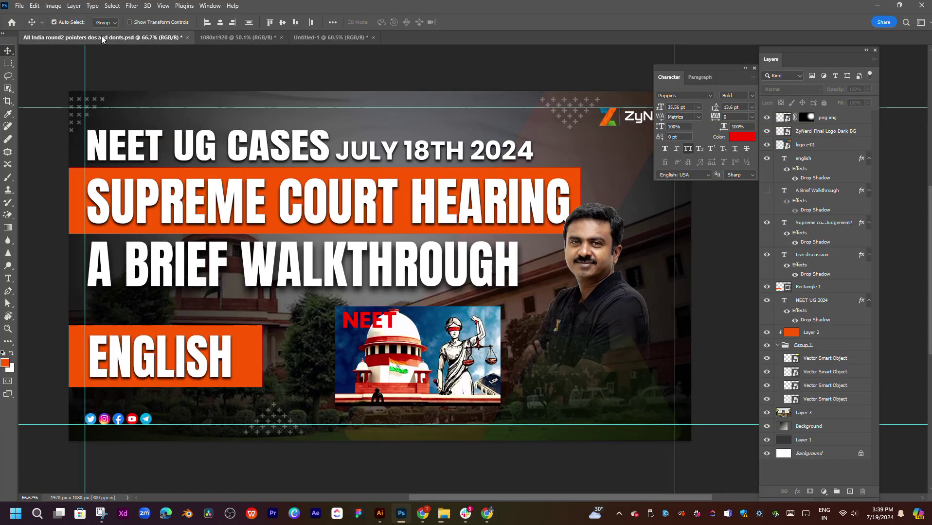
{"action": "left_click", "coordinate": [387, 329]}
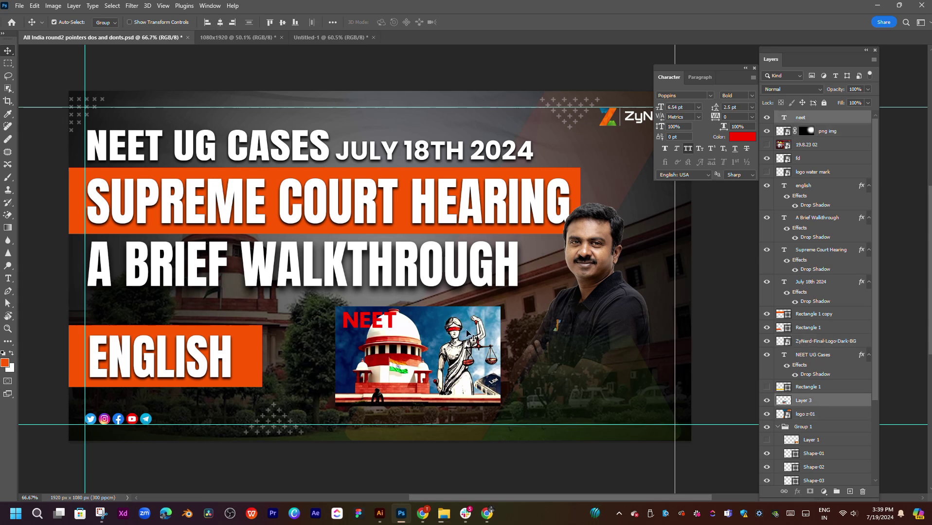
- Duplicate the selected layers into the Untitled-1 thumbnail document and switch to it
{"action": "right_click", "coordinate": [829, 131]}
{"action": "left_click", "coordinate": [709, 86]}
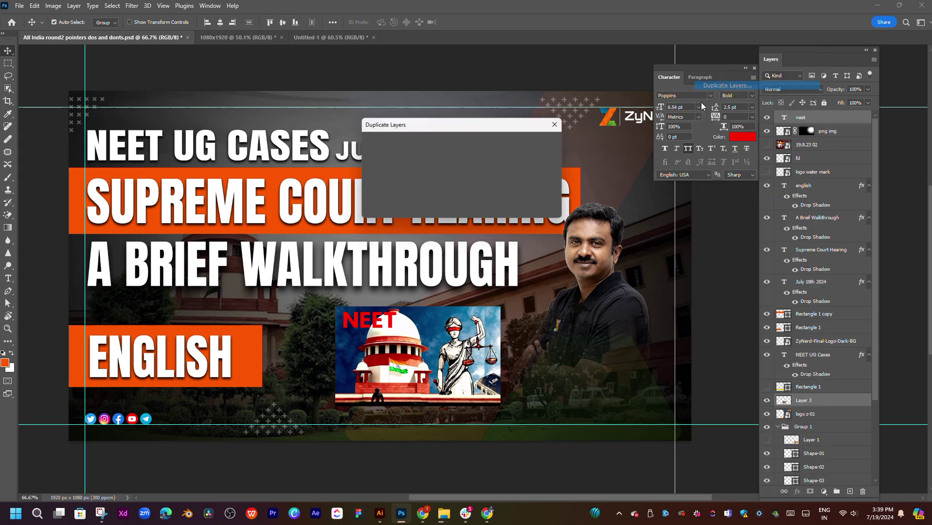
{"action": "left_click", "coordinate": [440, 179]}
{"action": "left_click", "coordinate": [422, 210]}
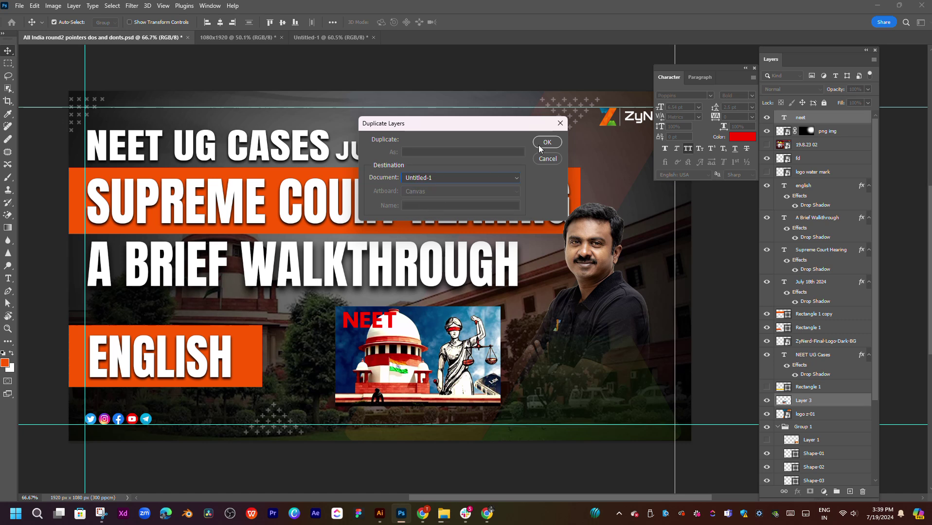
{"action": "left_click", "coordinate": [540, 143]}
{"action": "left_click", "coordinate": [337, 38]}
- Shrink the NEET illustration to about 79% and reposition it on the thumbnail
{"action": "key", "text": "ctrl+t"}
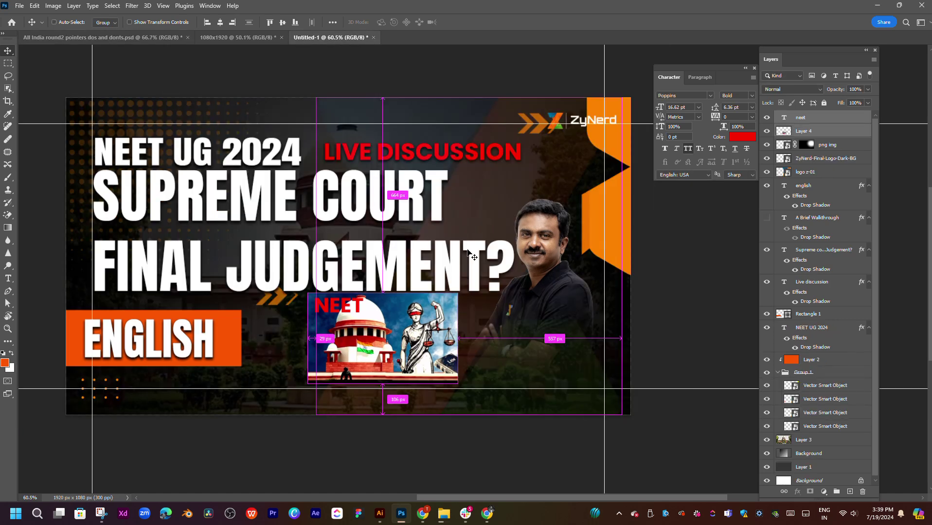
{"action": "left_click_drag", "start_coordinate": [390, 339], "coordinate": [416, 350]}
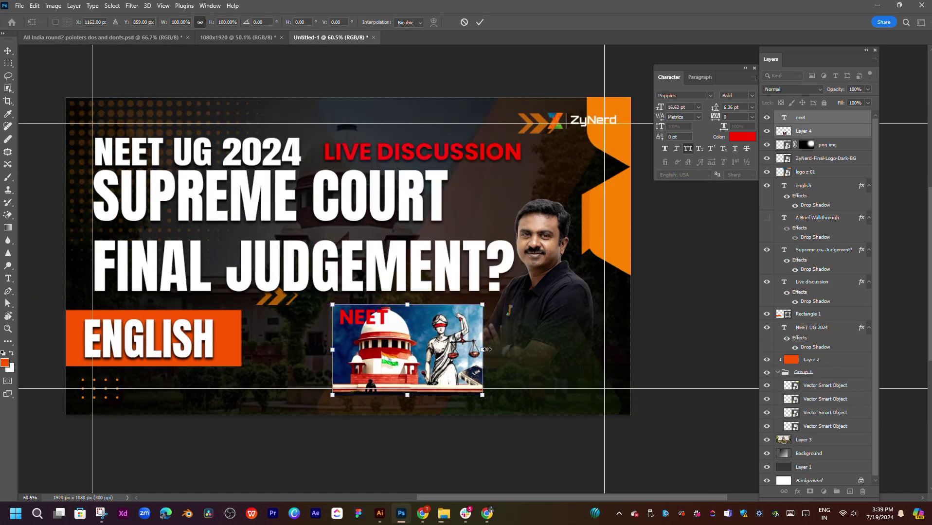
{"action": "left_click_drag", "start_coordinate": [487, 349], "coordinate": [455, 350]}
{"action": "left_click_drag", "start_coordinate": [389, 350], "coordinate": [358, 353]}
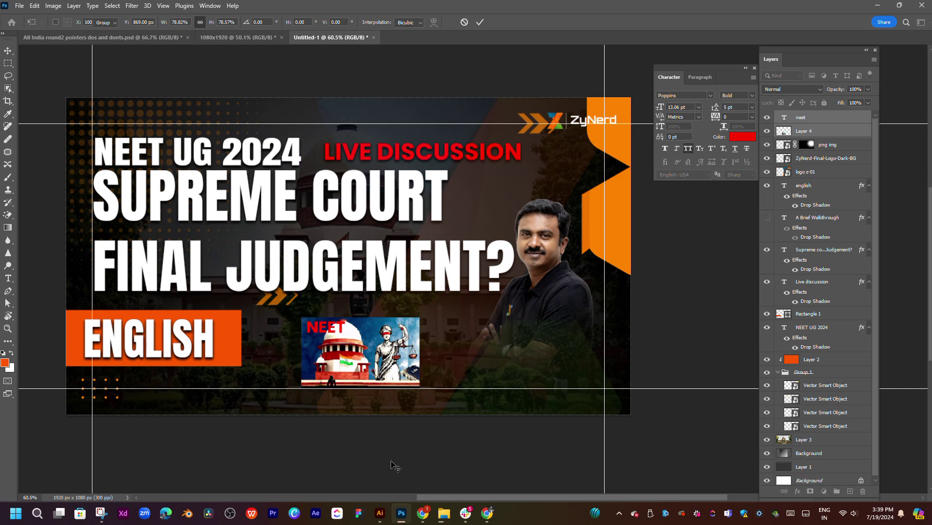
{"action": "key", "text": "Return"}
{"action": "scroll", "coordinate": [372, 352], "scroll_direction": "up", "scroll_amount": 5}
{"action": "scroll", "coordinate": [372, 352], "scroll_direction": "up", "scroll_amount": 6}
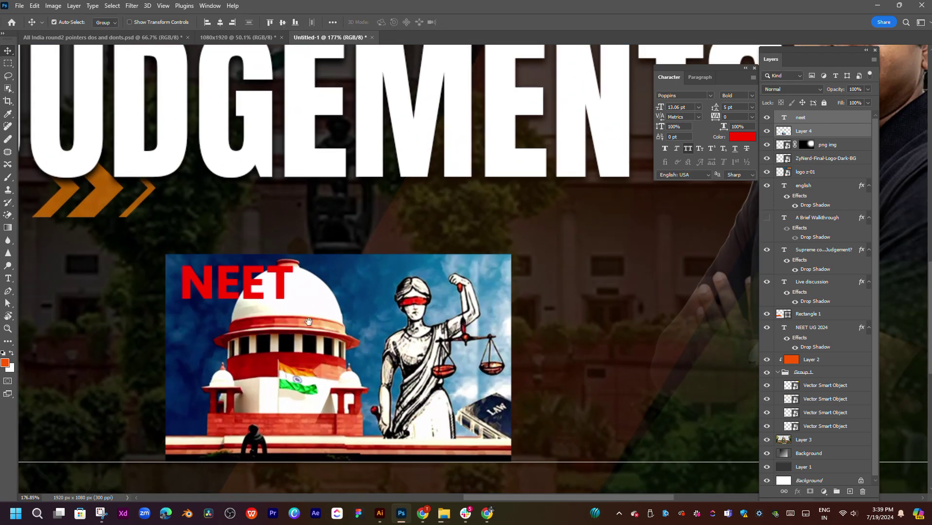
{"action": "scroll", "coordinate": [308, 321], "scroll_direction": "down", "scroll_amount": 1}
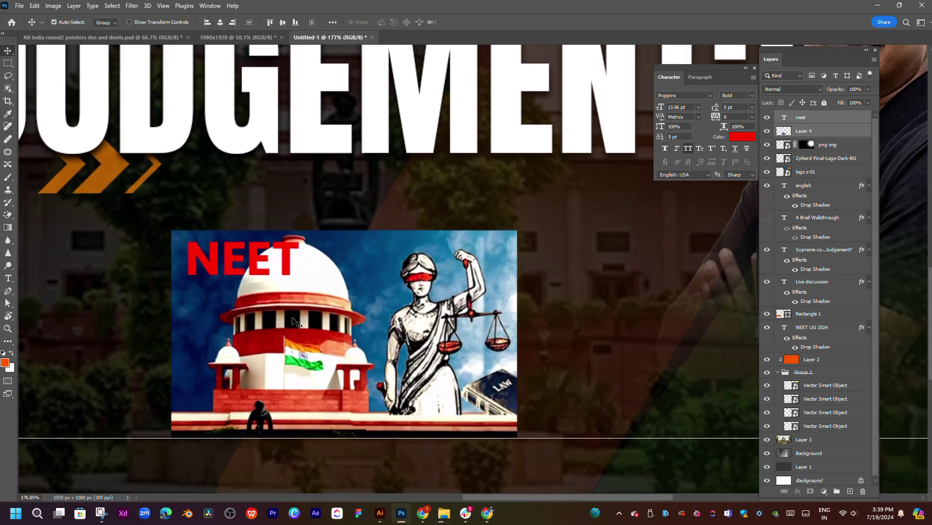
- Enlarge the court illustration to about 220% about its centre over the headline
{"action": "left_click", "coordinate": [803, 133]}
{"action": "key", "text": "ctrl+t"}
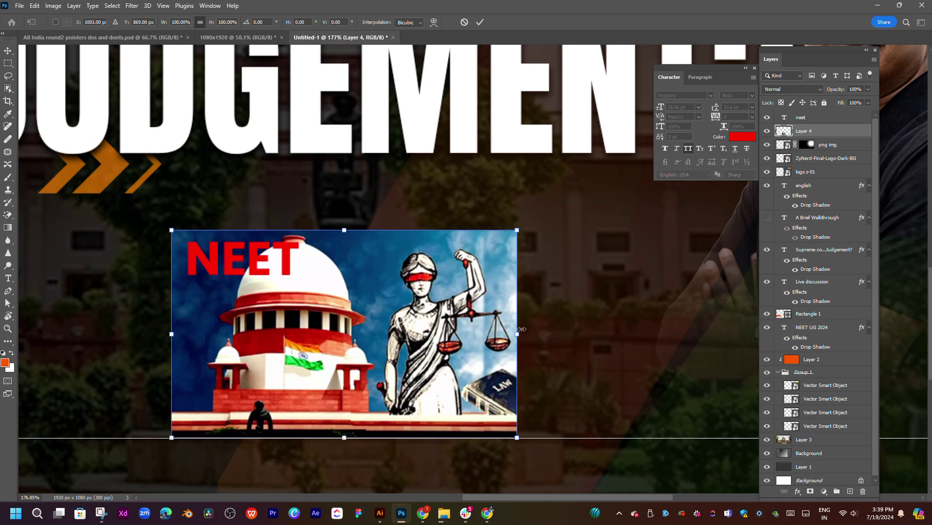
{"action": "left_click_drag", "start_coordinate": [517, 334], "coordinate": [724, 334]}
{"action": "scroll", "coordinate": [491, 322], "scroll_direction": "down", "scroll_amount": 3}
{"action": "left_click_drag", "start_coordinate": [491, 322], "coordinate": [493, 250]}
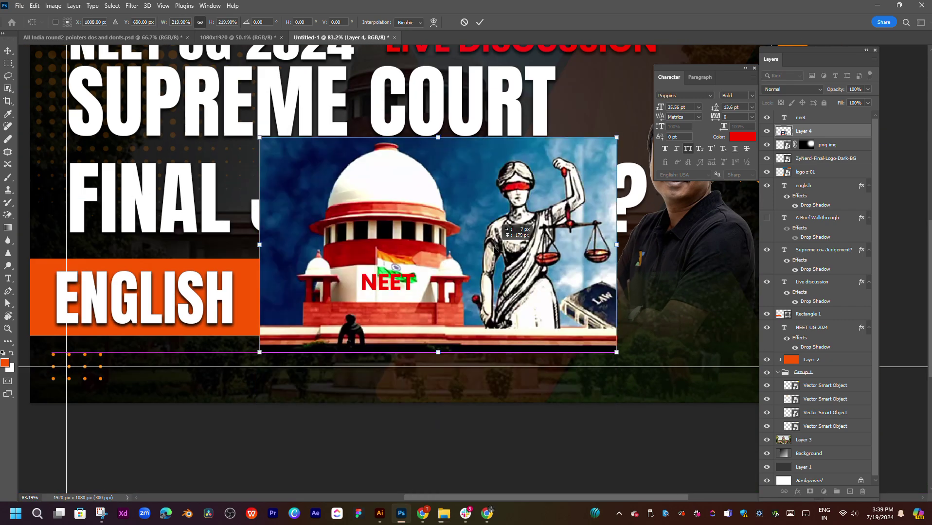
{"action": "scroll", "coordinate": [494, 250], "scroll_direction": "up", "scroll_amount": 1}
{"action": "key", "text": "Return"}
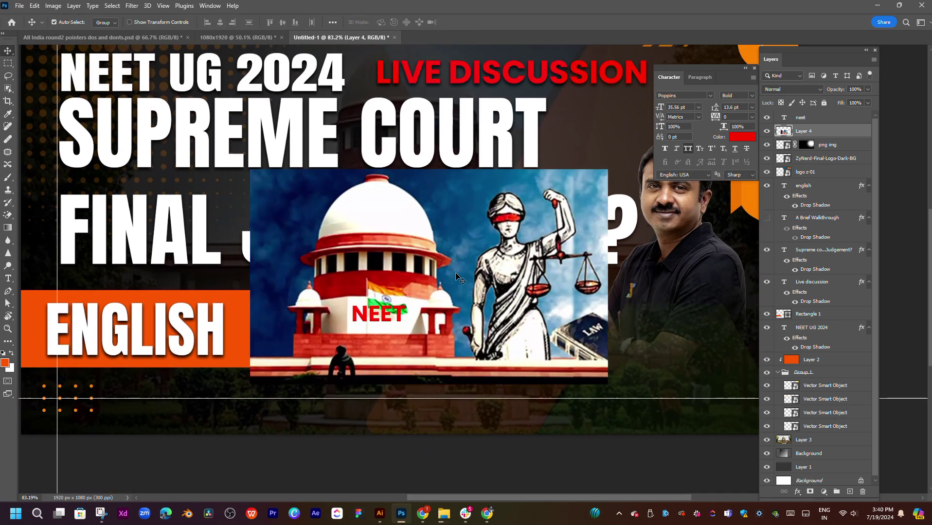
- Use Object Selection to select the court building and Lady Justice figures
{"action": "left_click", "coordinate": [8, 88]}
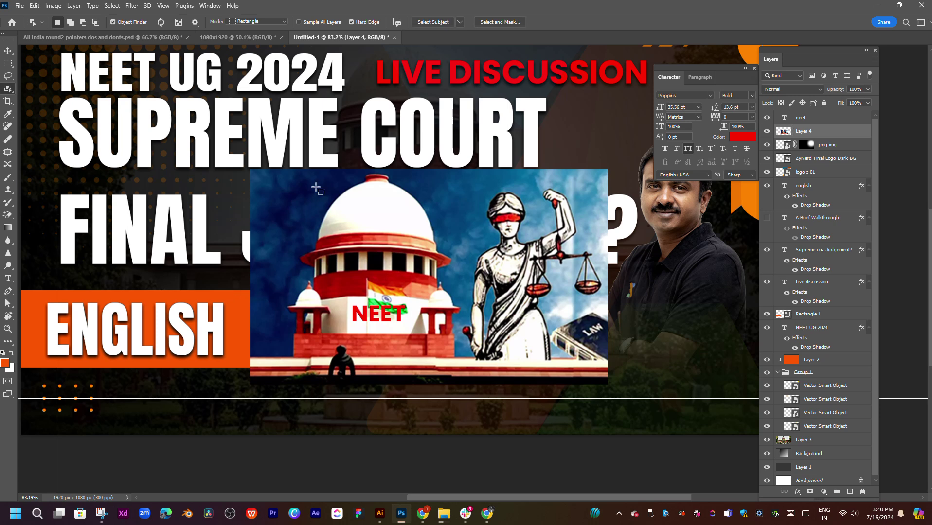
{"action": "left_click_drag", "start_coordinate": [311, 166], "coordinate": [581, 351]}
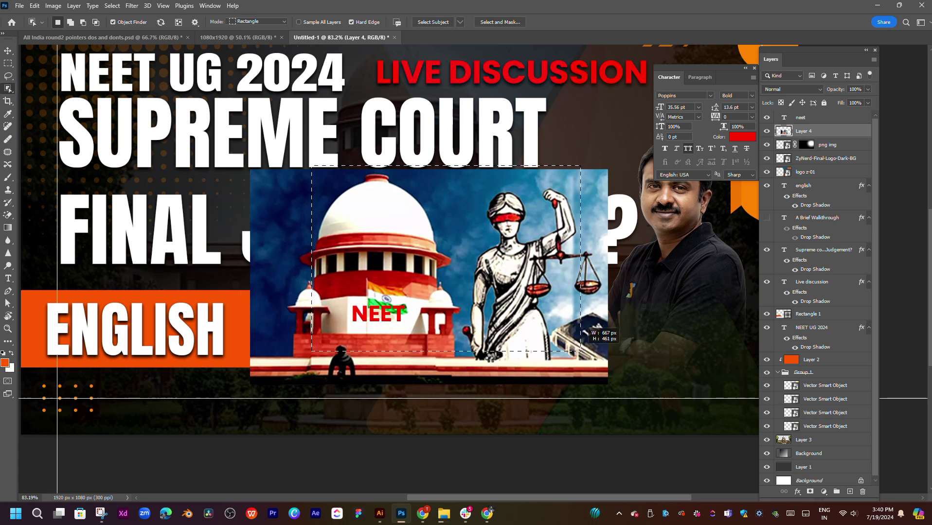
{"action": "left_click_drag", "start_coordinate": [581, 351], "coordinate": [580, 351]}
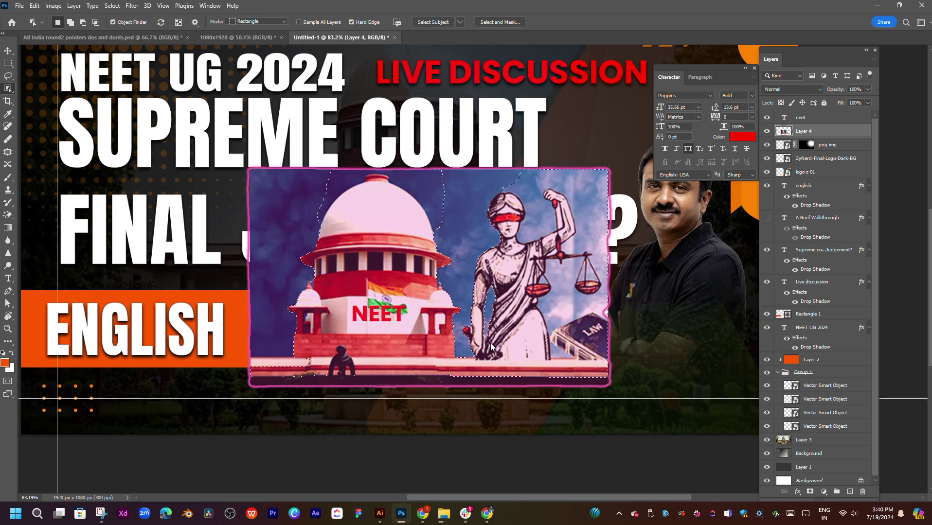
{"action": "left_click_drag", "start_coordinate": [420, 258], "coordinate": [428, 252]}
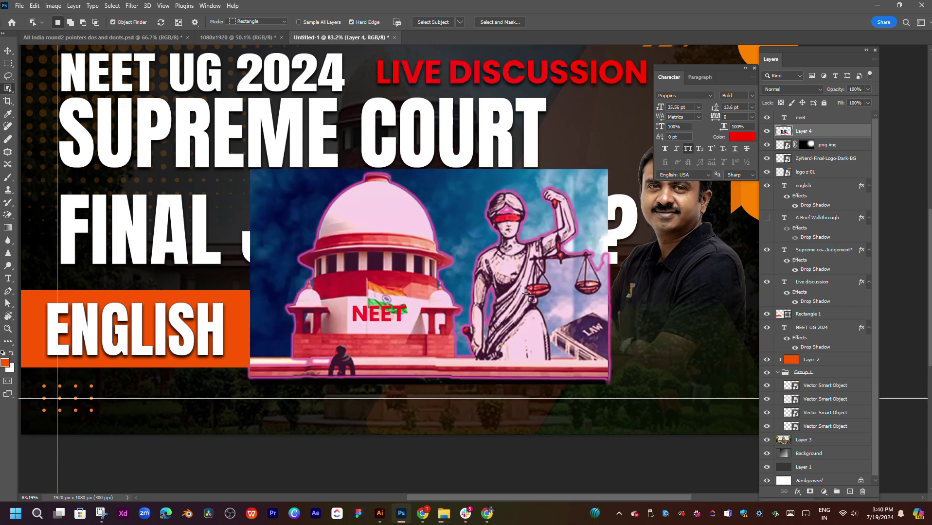
{"action": "left_click", "coordinate": [379, 267]}
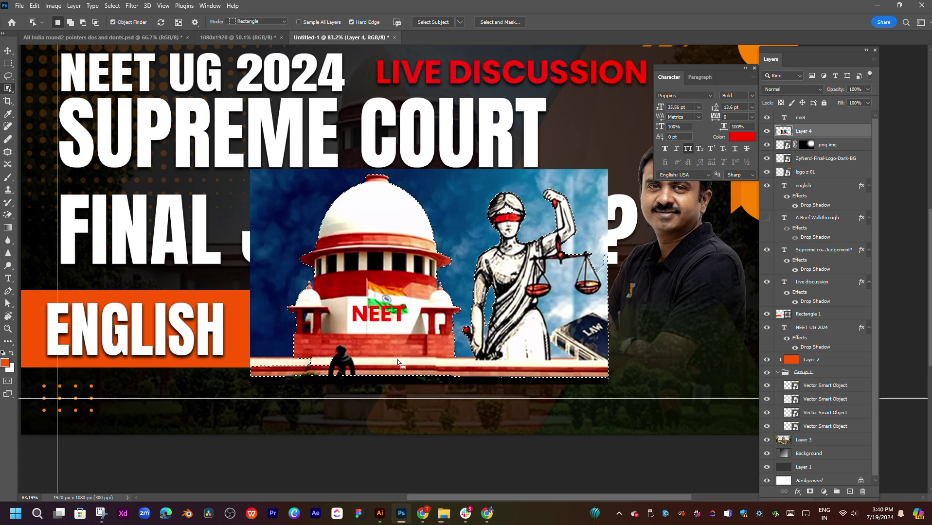
- Add the court's base strip to the selection with the Lasso while holding Shift
{"action": "left_click", "coordinate": [8, 75]}
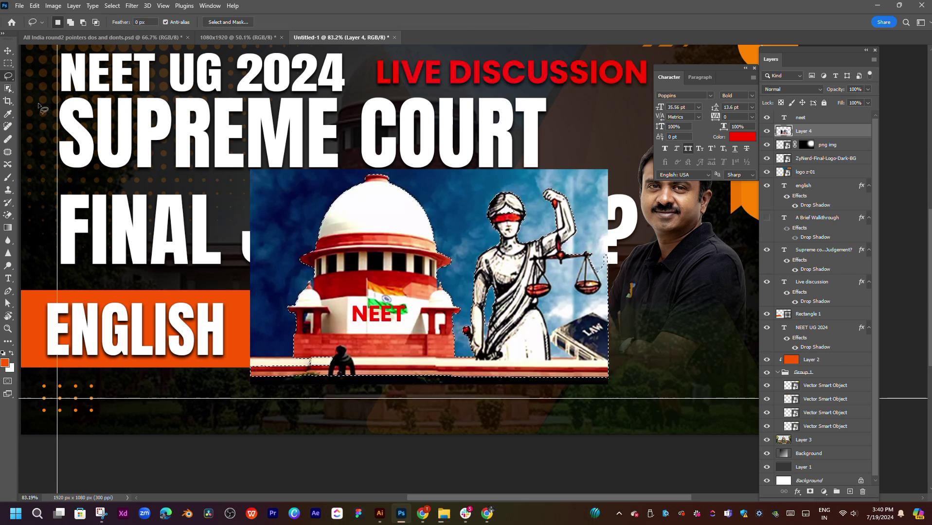
{"action": "key", "text": "shift"}
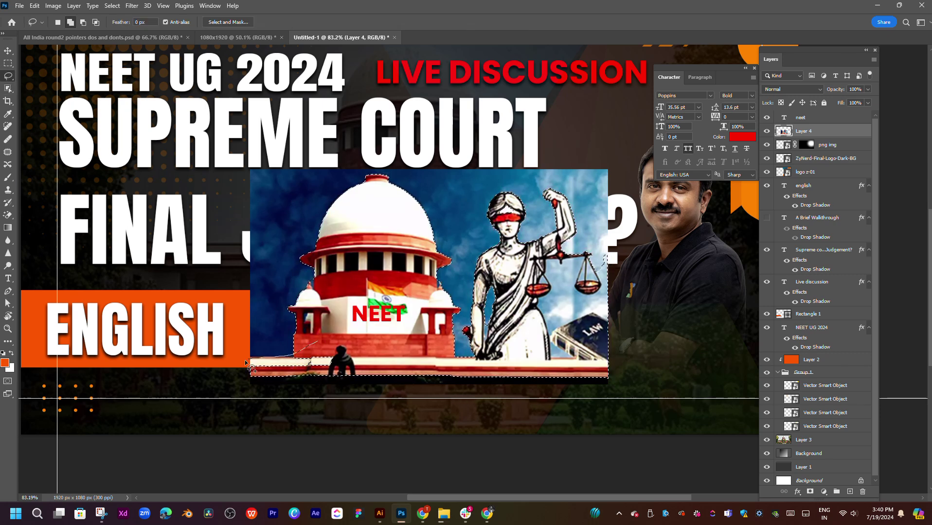
{"action": "left_click_drag", "start_coordinate": [246, 362], "coordinate": [413, 374]}
{"action": "key", "text": "shift"}
{"action": "mouse_move", "coordinate": [331, 346]}
{"action": "left_mouse_down"}
{"action": "mouse_move", "coordinate": [252, 363]}
{"action": "mouse_move", "coordinate": [292, 376]}
{"action": "left_mouse_up"}
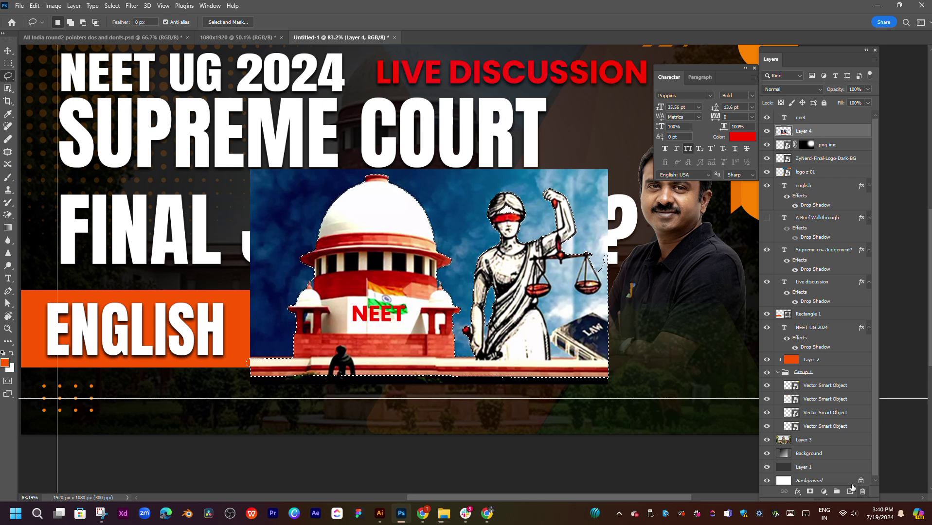
- Mask Layer 4 to the selection, move the cut-out down about 120 px, and scale it to about 80%
{"action": "left_click", "coordinate": [810, 491]}
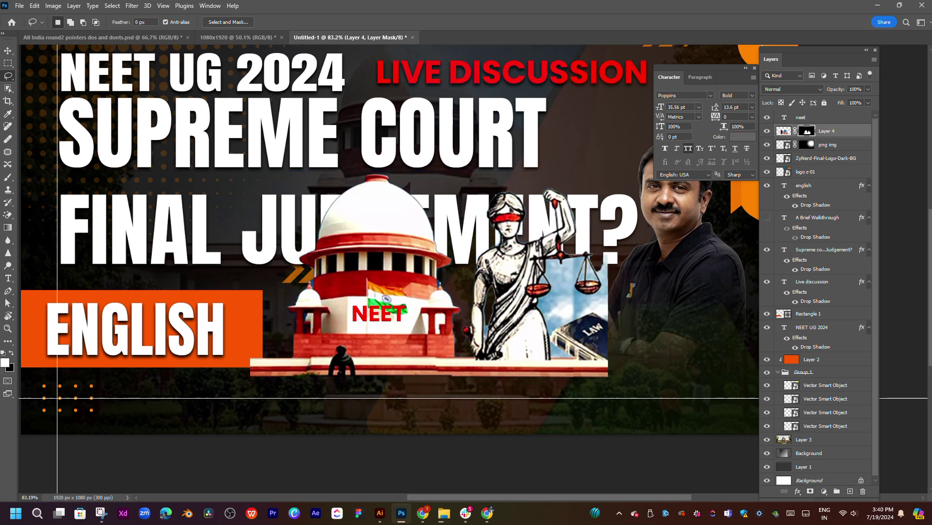
{"action": "key", "text": "v"}
{"action": "left_click_drag", "start_coordinate": [557, 316], "coordinate": [557, 374]}
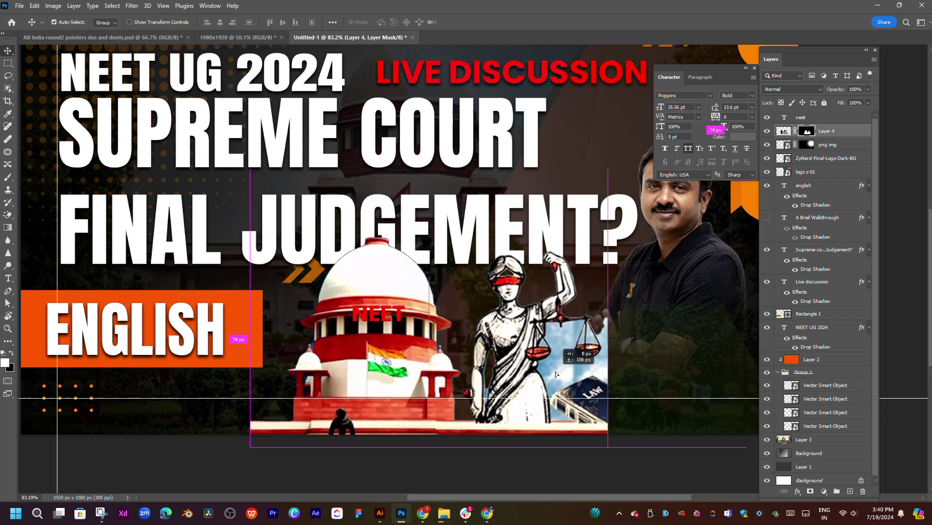
{"action": "key", "text": "ctrl+t"}
{"action": "mouse_move", "coordinate": [611, 332]}
{"action": "left_mouse_down"}
{"action": "mouse_move", "coordinate": [530, 332]}
{"action": "mouse_move", "coordinate": [527, 395]}
{"action": "mouse_move", "coordinate": [573, 393]}
{"action": "mouse_move", "coordinate": [560, 383]}
{"action": "left_mouse_up"}
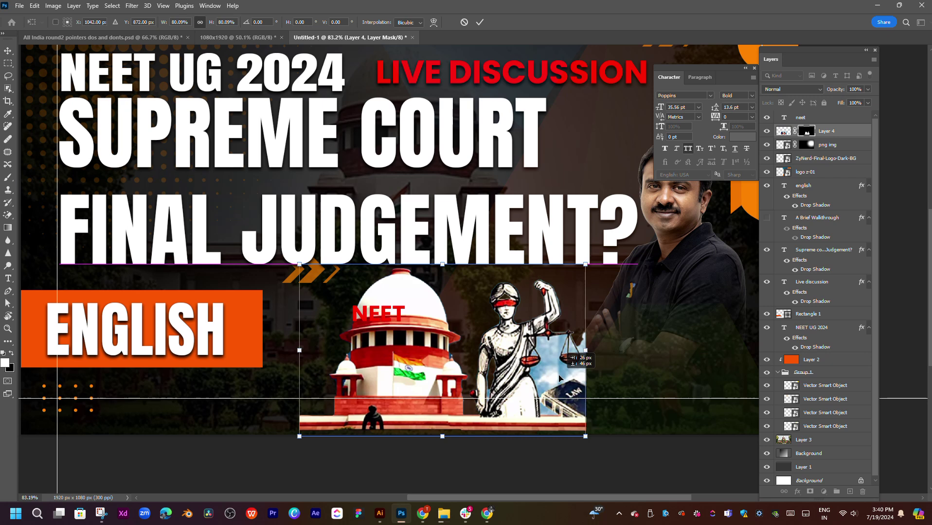
{"action": "left_click_drag", "start_coordinate": [559, 378], "coordinate": [559, 366]}
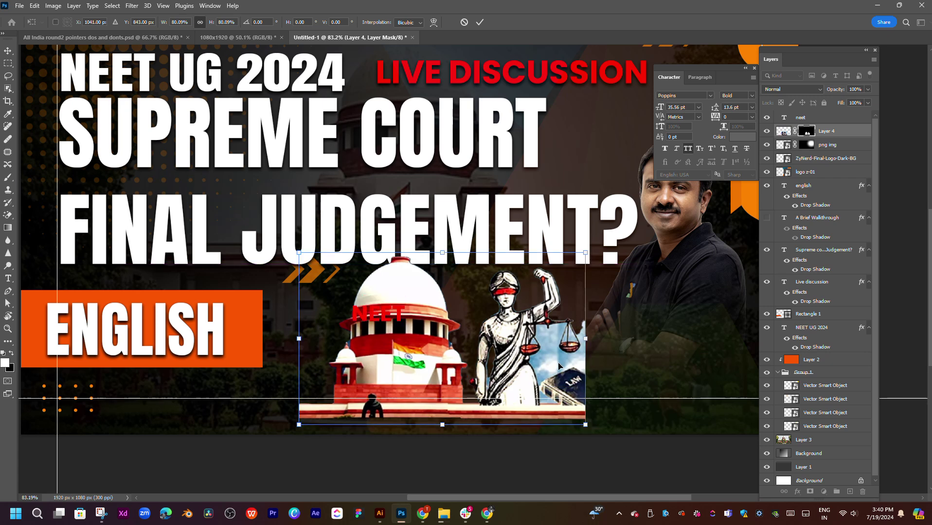
- Commit the resized cut-out's new size and position below the headline
{"action": "key", "text": "Return"}
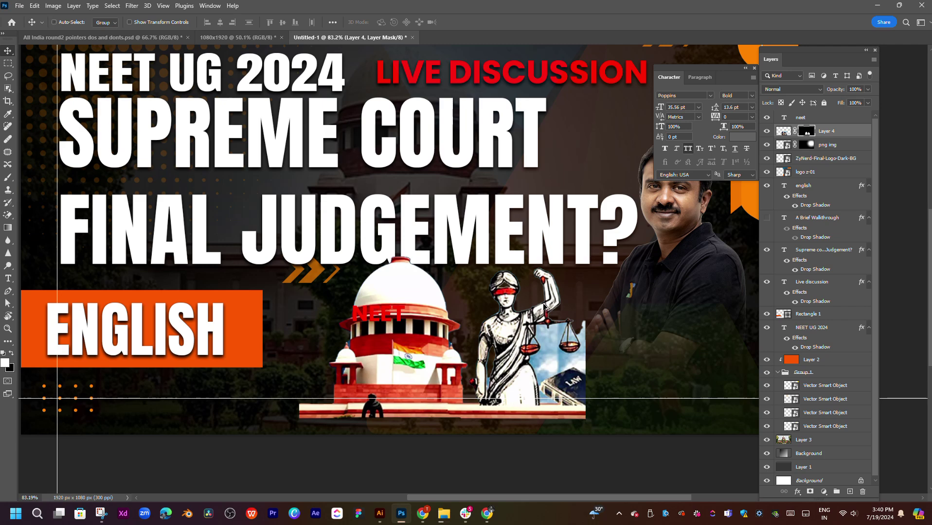
{"action": "scroll", "coordinate": [511, 316], "scroll_direction": "down", "scroll_amount": 3}
{"action": "scroll", "coordinate": [383, 305], "scroll_direction": "up", "scroll_amount": 2}
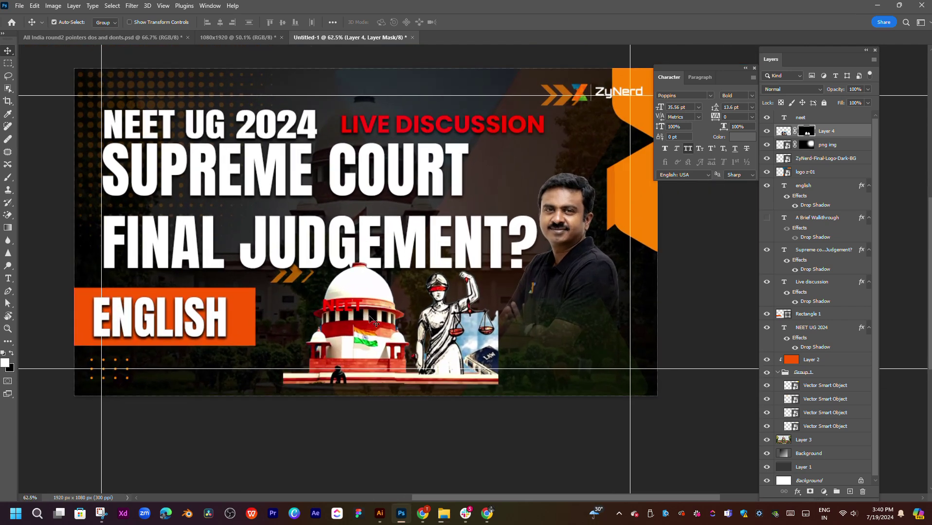
{"action": "scroll", "coordinate": [438, 326], "scroll_direction": "up", "scroll_amount": 3}
{"action": "scroll", "coordinate": [462, 316], "scroll_direction": "up", "scroll_amount": 3}
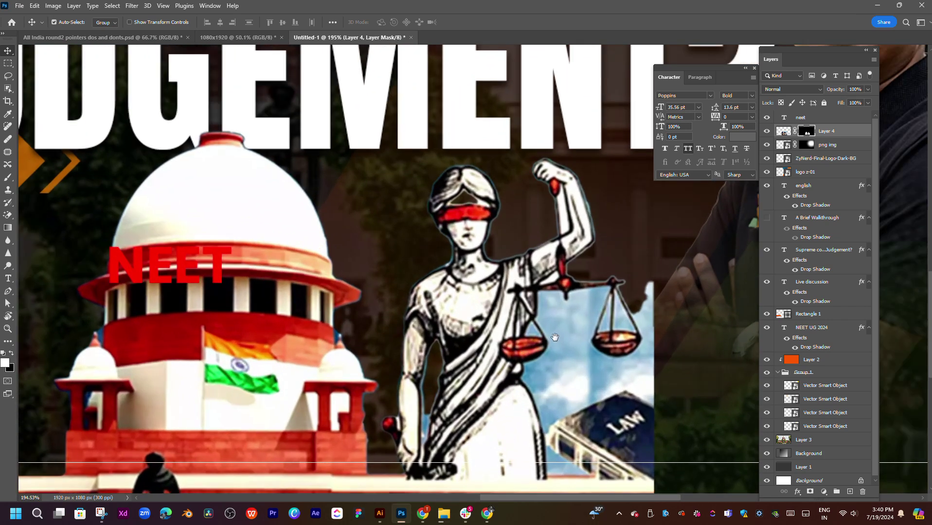
{"action": "scroll", "coordinate": [483, 294], "scroll_direction": "up", "scroll_amount": 2}
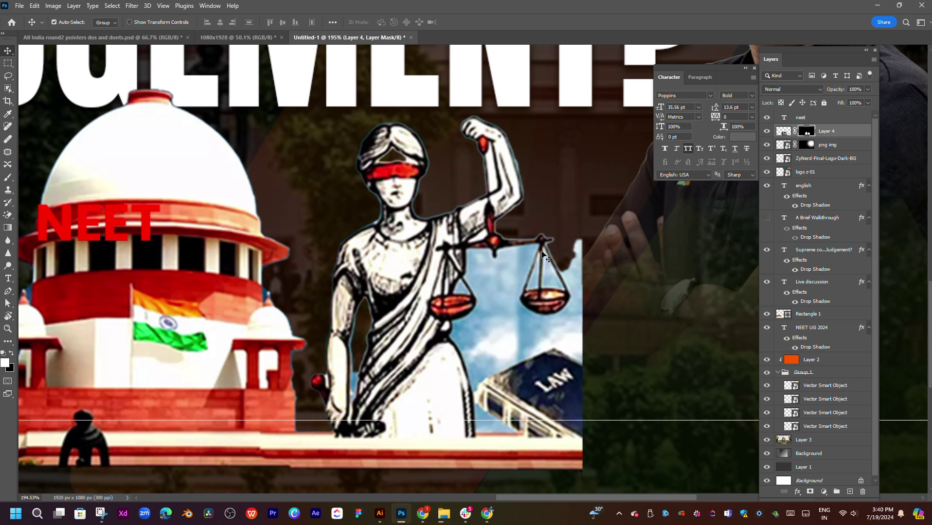
- Paint black on the mask with a small brush to hide sky beside the scales, then undo it
{"action": "key", "text": "b"}
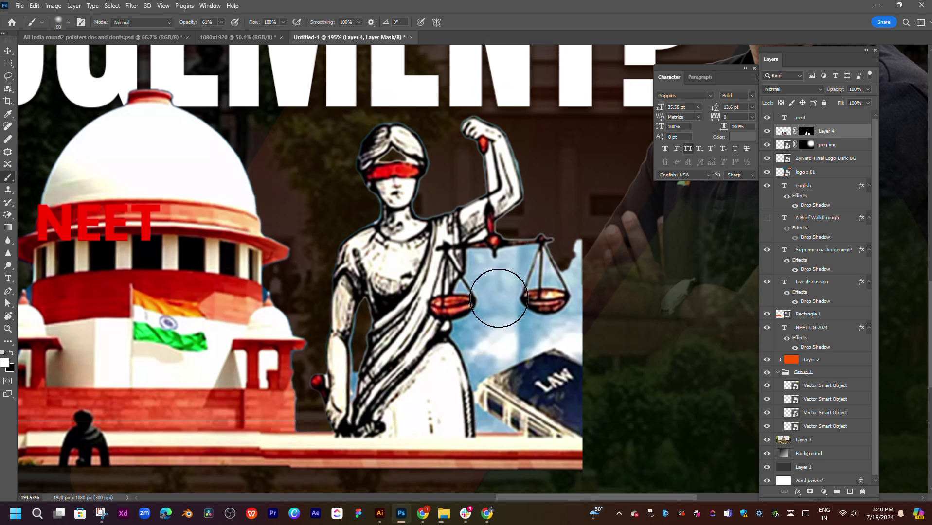
{"action": "key", "text": "bracketleft"}
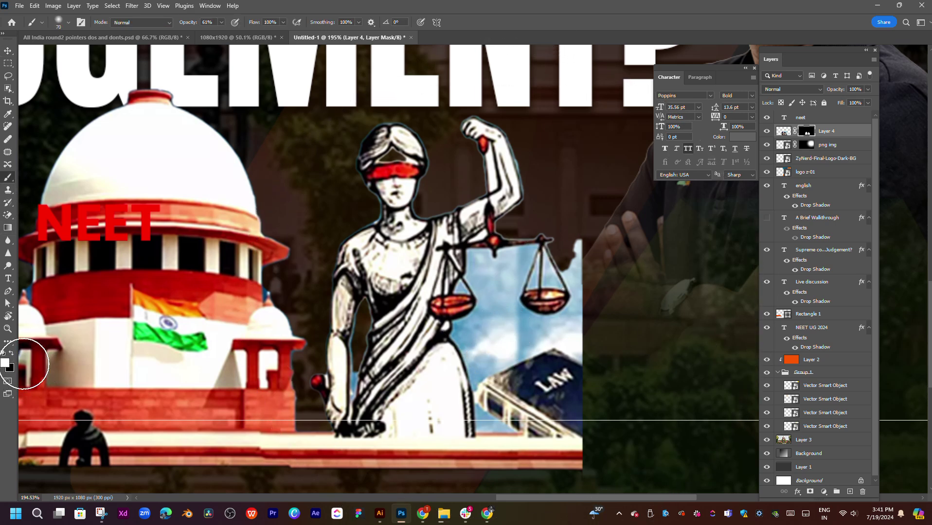
{"action": "left_click", "coordinate": [11, 353]}
{"action": "key", "text": "bracketleft"}
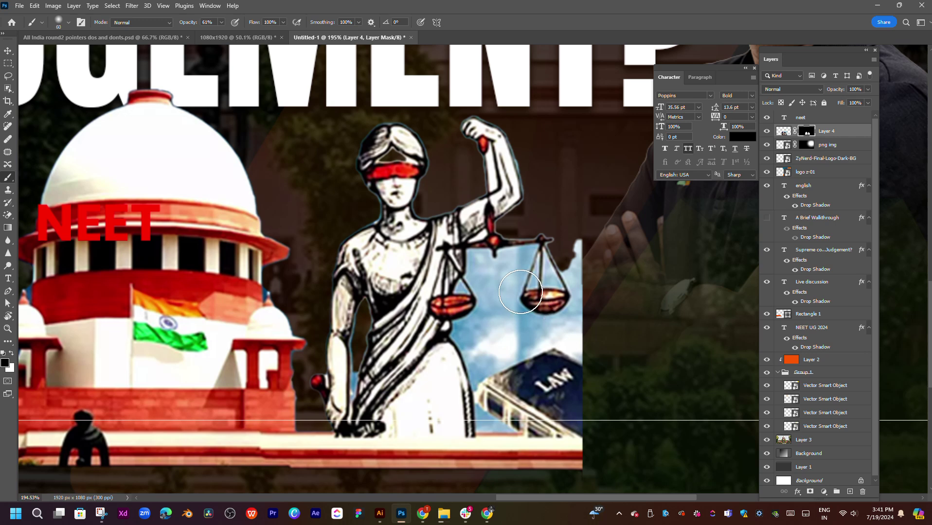
{"action": "mouse_move", "coordinate": [520, 292]}
{"action": "left_mouse_down"}
{"action": "mouse_move", "coordinate": [502, 273]}
{"action": "mouse_move", "coordinate": [491, 354]}
{"action": "left_mouse_up"}
{"action": "key", "text": "bracketleft"}
{"action": "key", "text": "bracketleft"}
{"action": "right_click", "coordinate": [516, 317]}
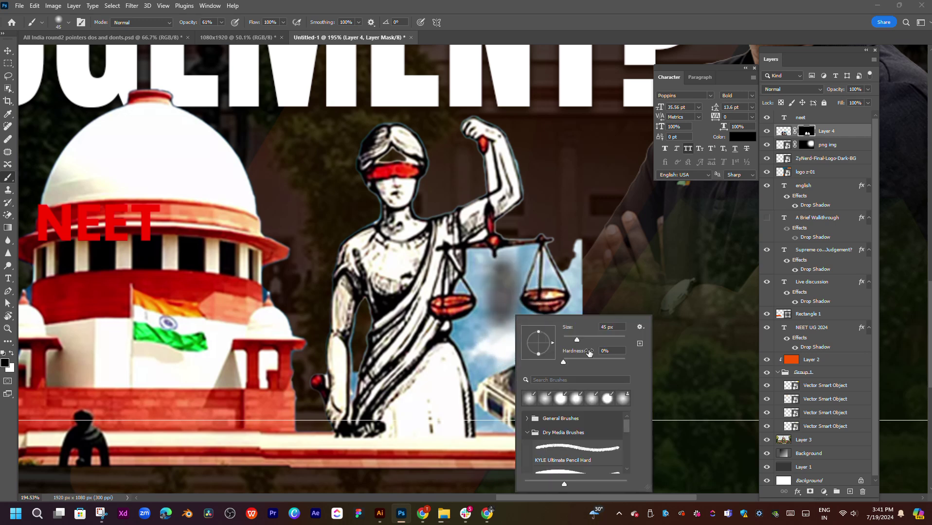
{"action": "left_click", "coordinate": [487, 275]}
{"action": "mouse_move", "coordinate": [487, 276]}
{"action": "left_mouse_down"}
{"action": "mouse_move", "coordinate": [585, 334]}
{"action": "mouse_move", "coordinate": [590, 271]}
{"action": "mouse_move", "coordinate": [579, 250]}
{"action": "mouse_move", "coordinate": [588, 273]}
{"action": "left_mouse_up"}
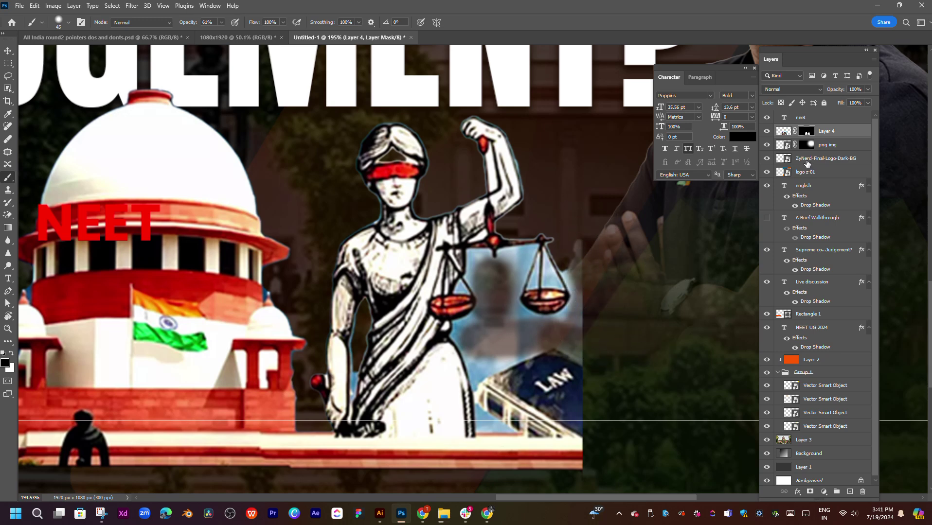
{"action": "key", "text": "ctrl+z"}
{"action": "key", "text": "ctrl+z"}
{"action": "key", "text": "ctrl+z"}
{"action": "key", "text": "ctrl+z"}
{"action": "key", "text": "ctrl+z"}
{"action": "key", "text": "ctrl+z"}
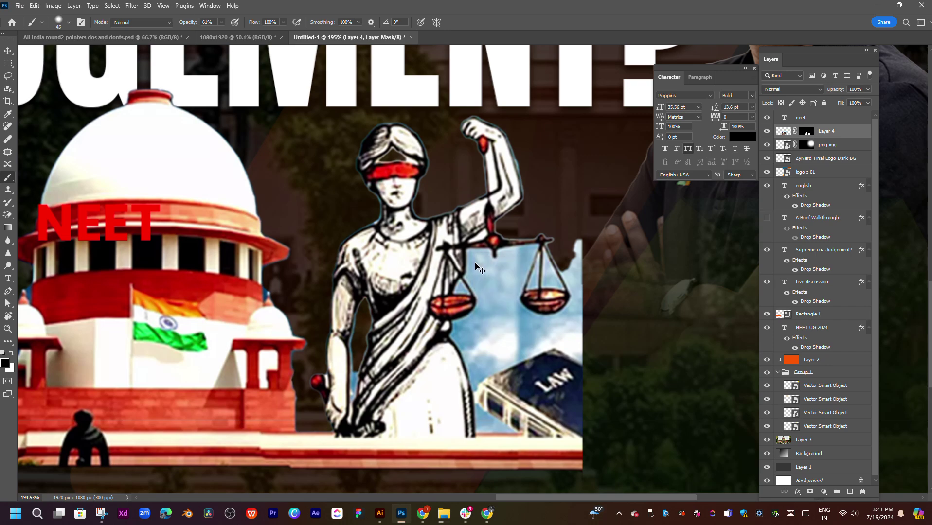
{"action": "key", "text": "ctrl+z"}
{"action": "key", "text": "ctrl+z"}
{"action": "key", "text": "ctrl+z"}
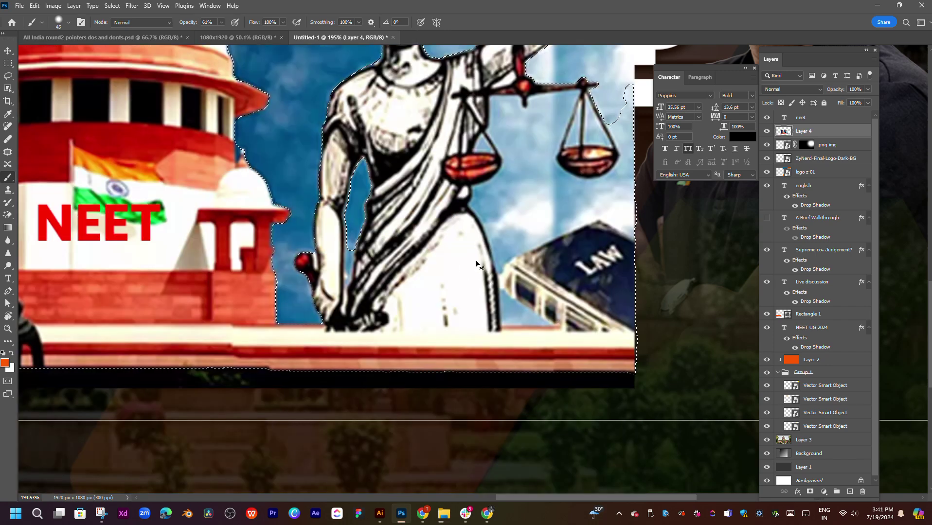
- Zoom out and pan to show the whole court illustration, then pick Object Selection
{"action": "scroll", "coordinate": [441, 241], "scroll_direction": "down", "scroll_amount": 3}
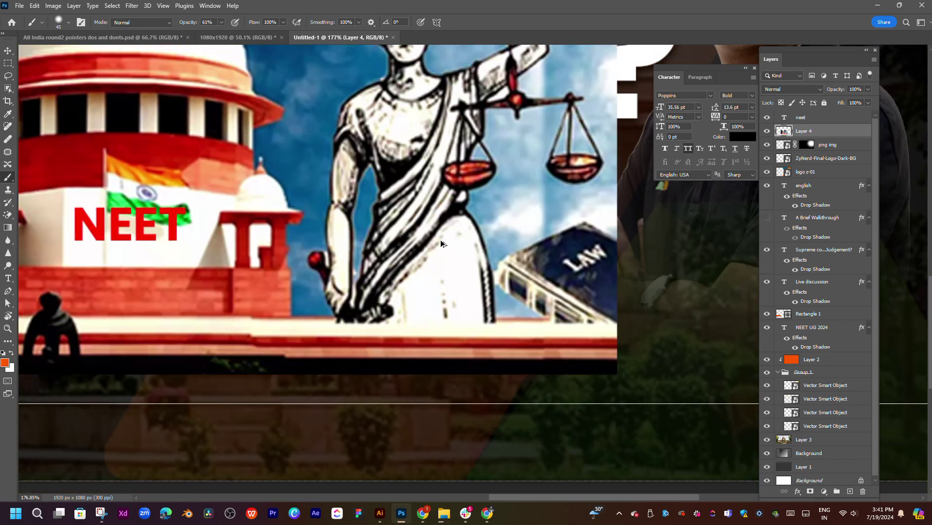
{"action": "left_click_drag", "start_coordinate": [392, 207], "coordinate": [442, 274]}
{"action": "left_click", "coordinate": [9, 90]}
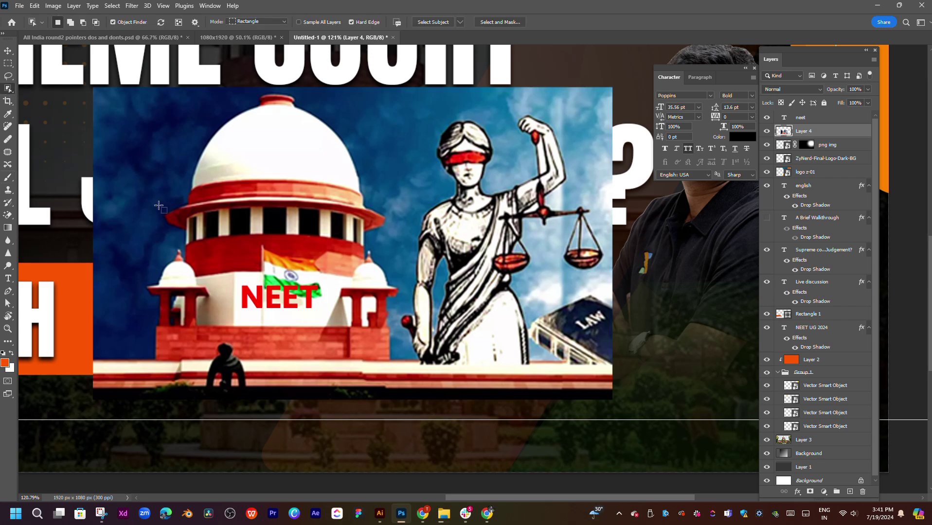